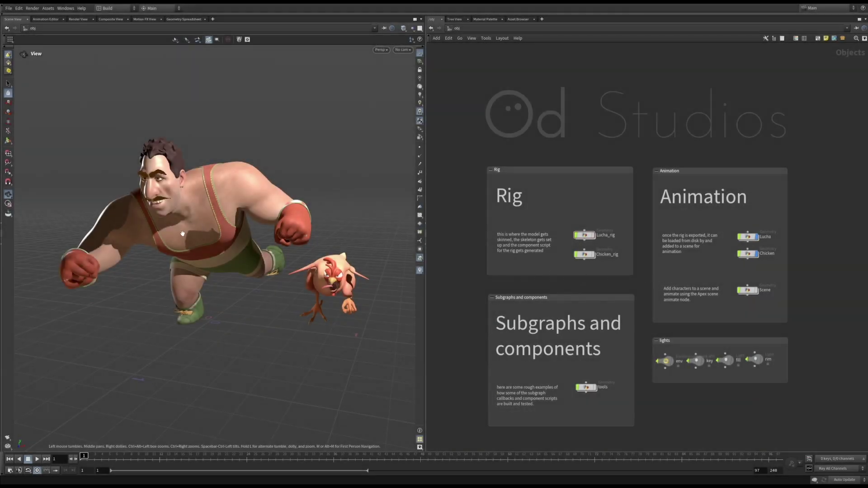
left_click_drag(183, 233, 233, 230)
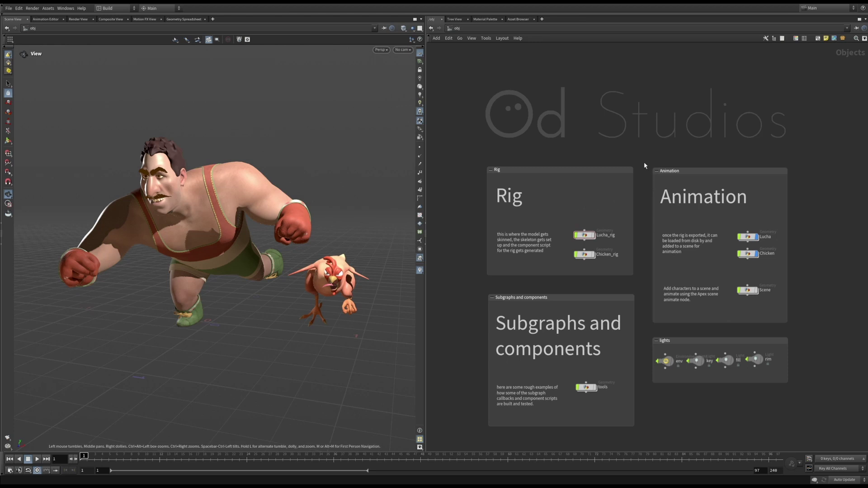
left_click(632, 308)
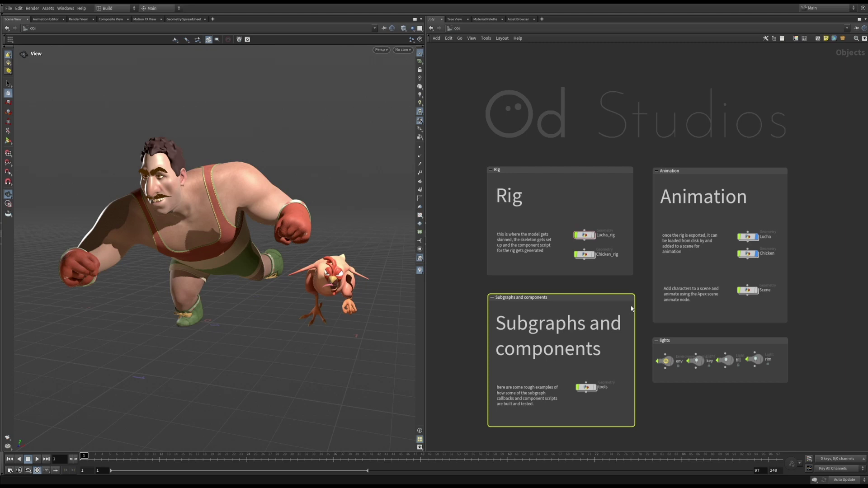
left_click(752, 189)
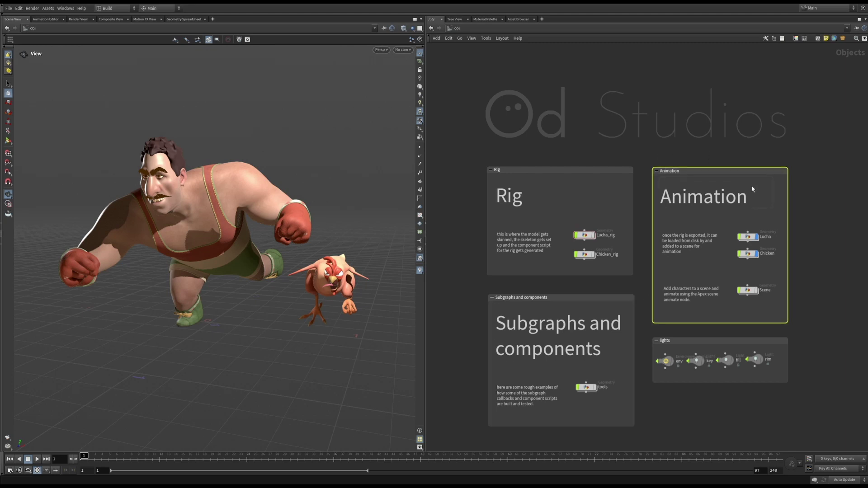
left_click(829, 209)
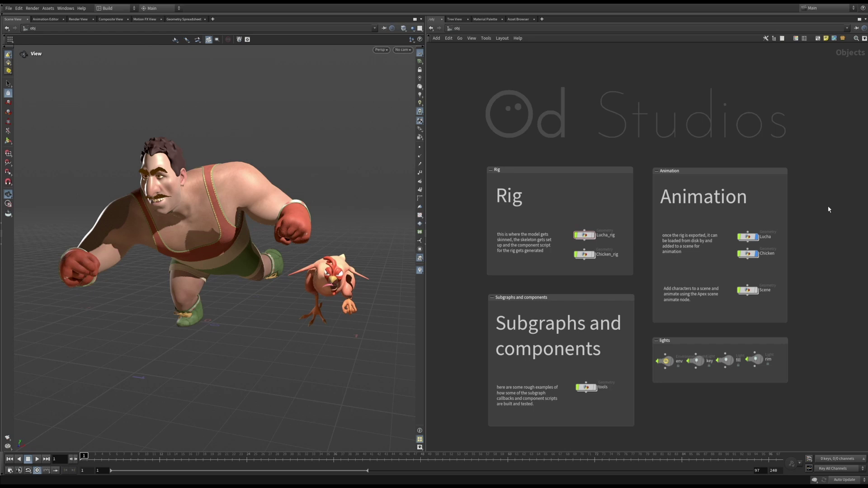
Open the Lucha_rig network and show the character mesh's group list with Alembic Paths selection
double_click(584, 235)
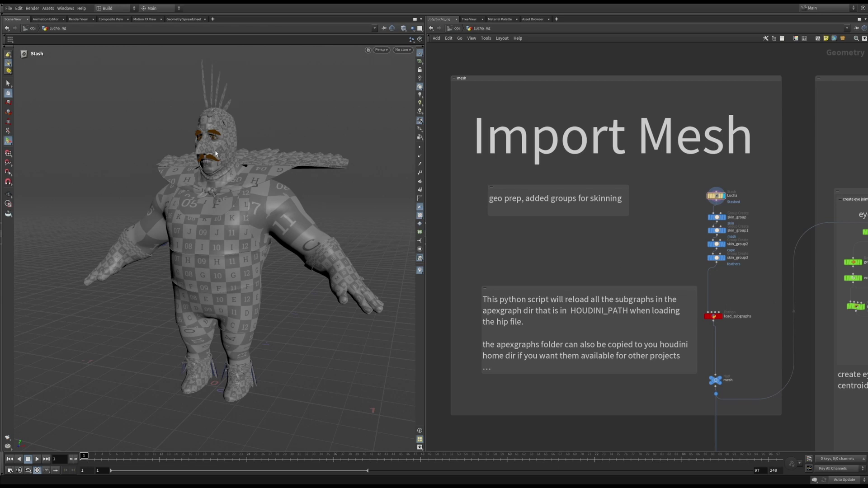
left_click_drag(212, 150, 176, 187, "alt")
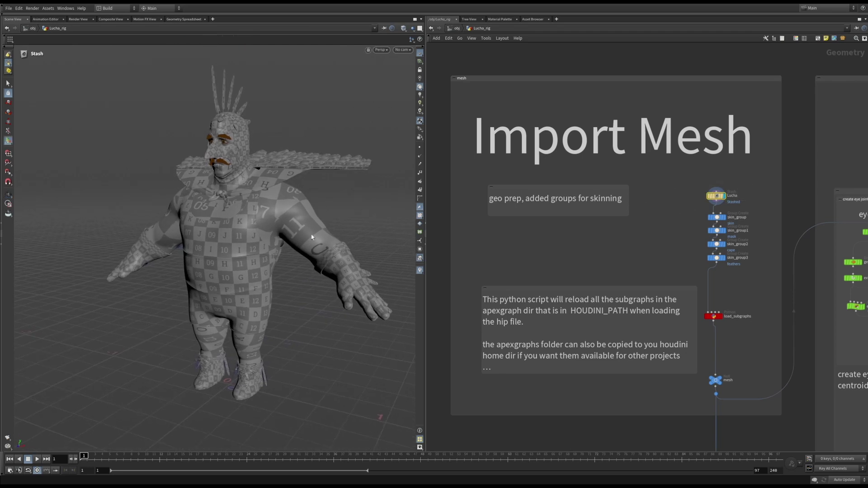
key("s")
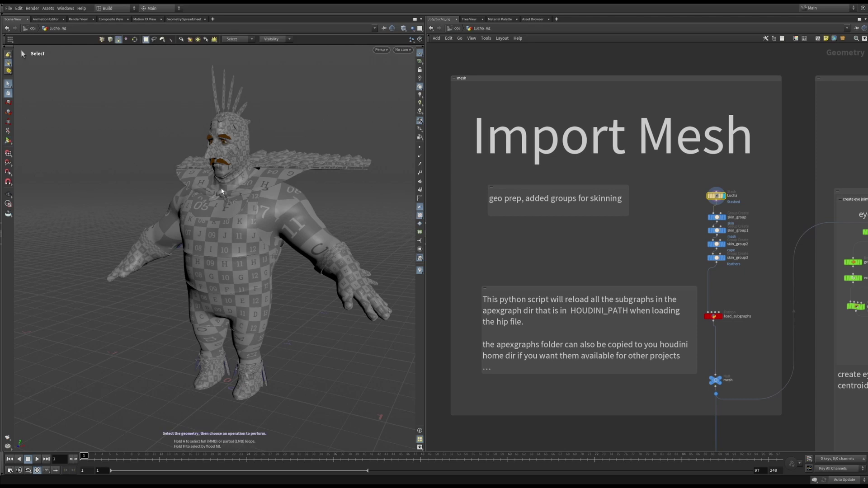
left_click(197, 39)
left_click(238, 40)
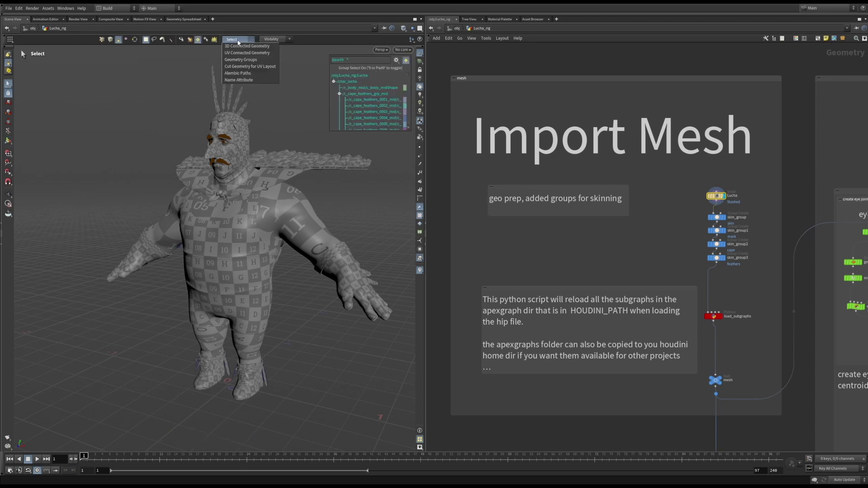
left_click(242, 74)
left_click(247, 182)
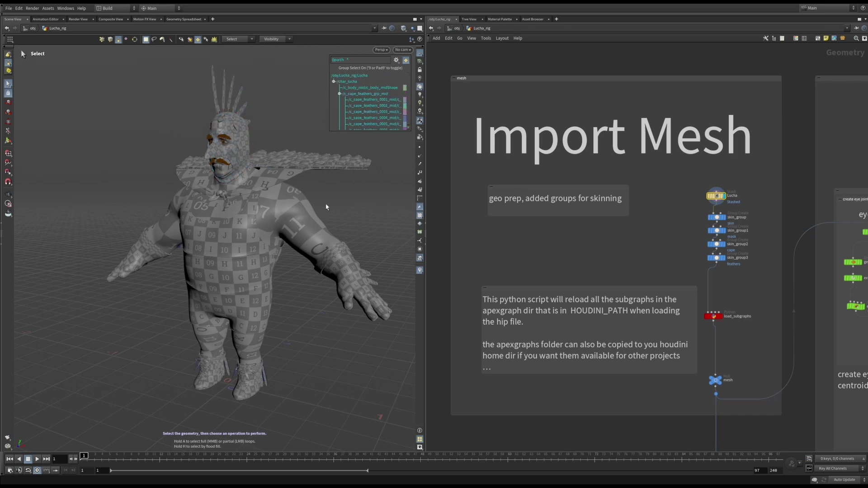
In the Base Skeleton section, display the joints produced by Base_skel, head_bend_joints and merge3 in turn
middle_click_drag(792, 326, 648, 293, "alt")
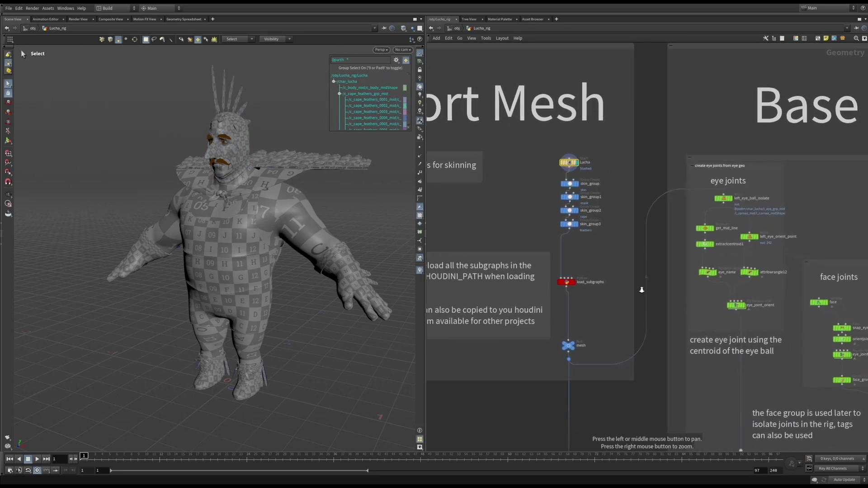
right_click_drag(642, 289, 597, 287, "alt")
middle_click_drag(640, 342, 463, 224)
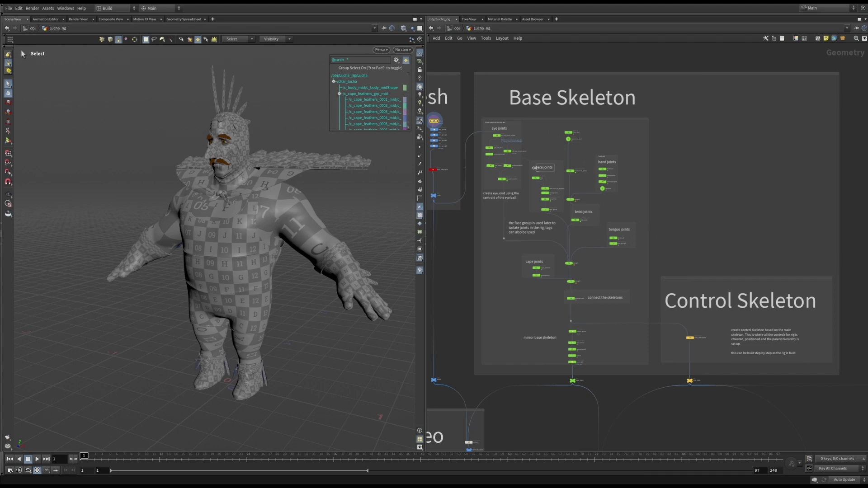
scroll(532, 130, "up", 5)
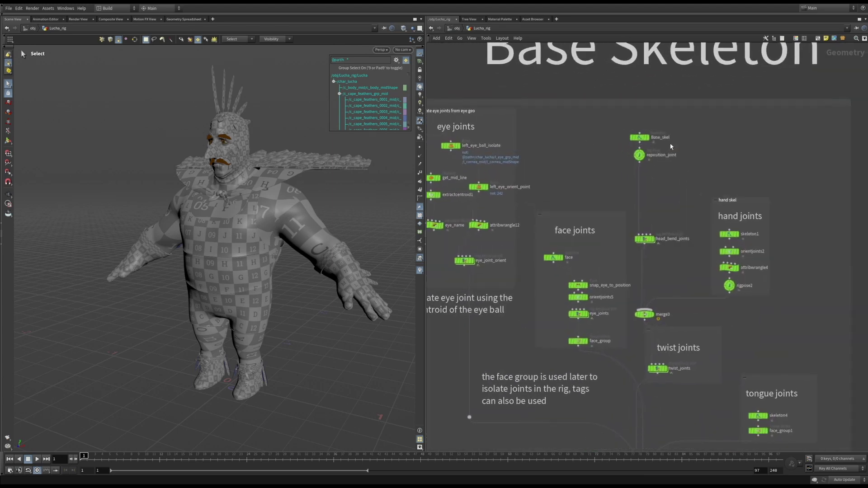
left_click(647, 137)
scroll(603, 185, "down", 3)
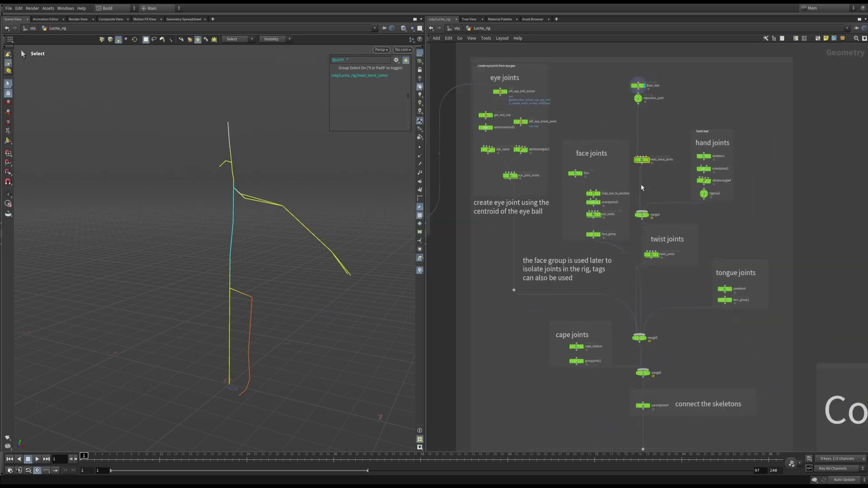
left_click(643, 159)
left_click(644, 214)
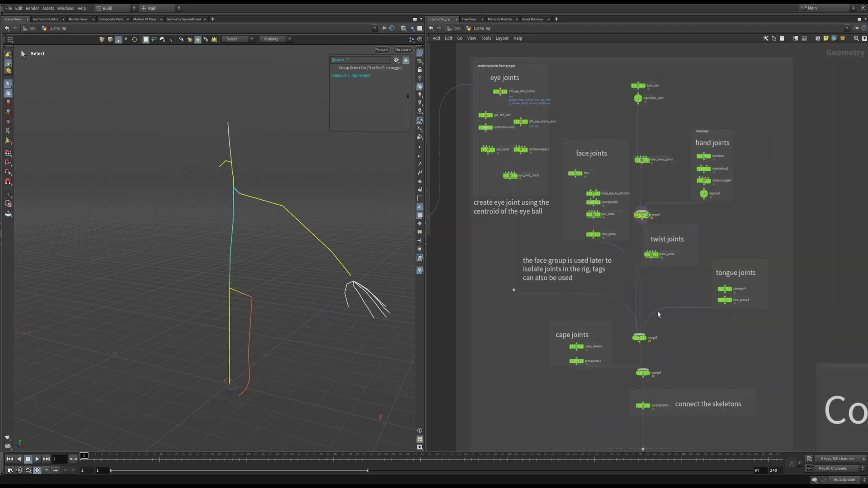
Display the skeleton at the two lower merges, the connect-the-skeletons node and the end of the mirror base skeleton chain
left_click_drag(671, 327, 634, 353)
key("r")
middle_click_drag(687, 349, 656, 250)
left_click_drag(657, 260, 606, 282)
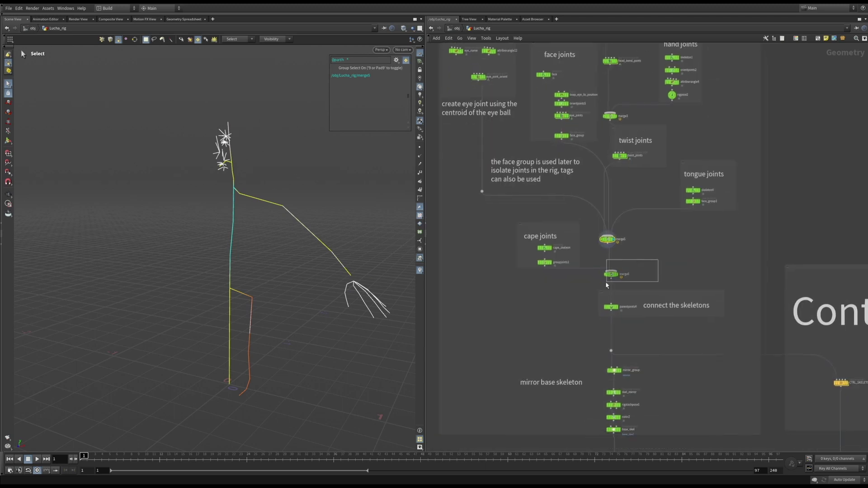
left_click(607, 274)
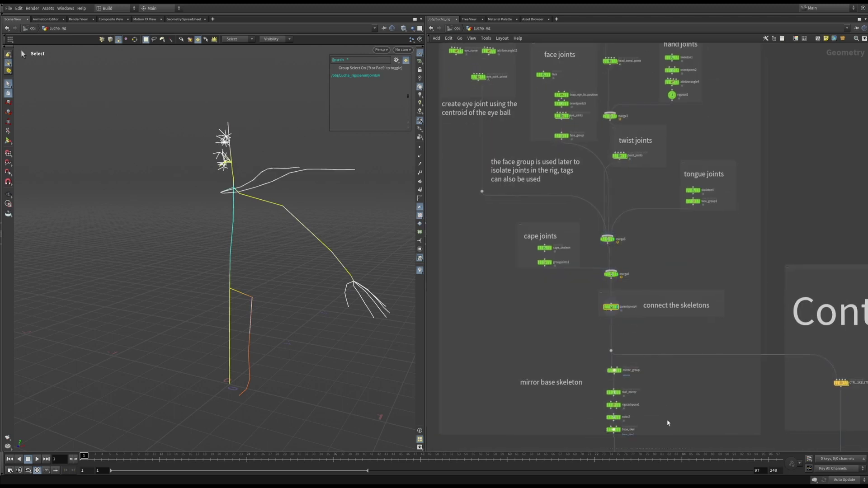
left_click(612, 430)
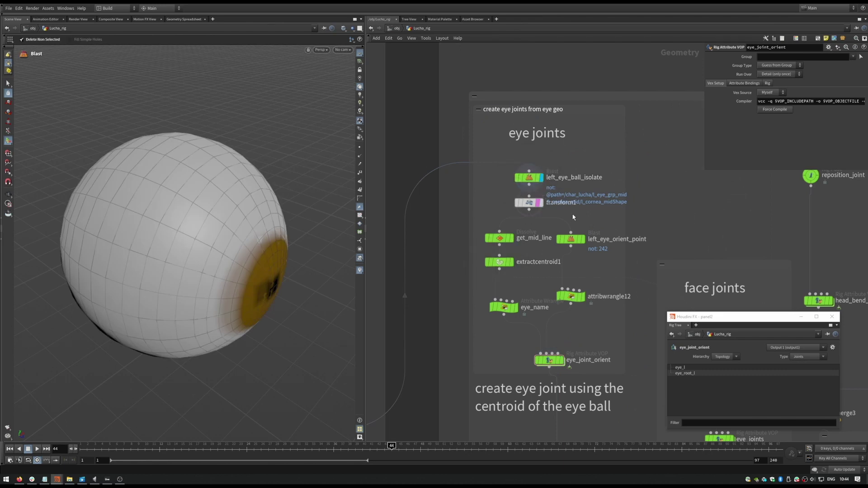
Examine the isolated left eyeball, then display the results of get_mid_line and extractcentroid1
left_click_drag(251, 248, 217, 235)
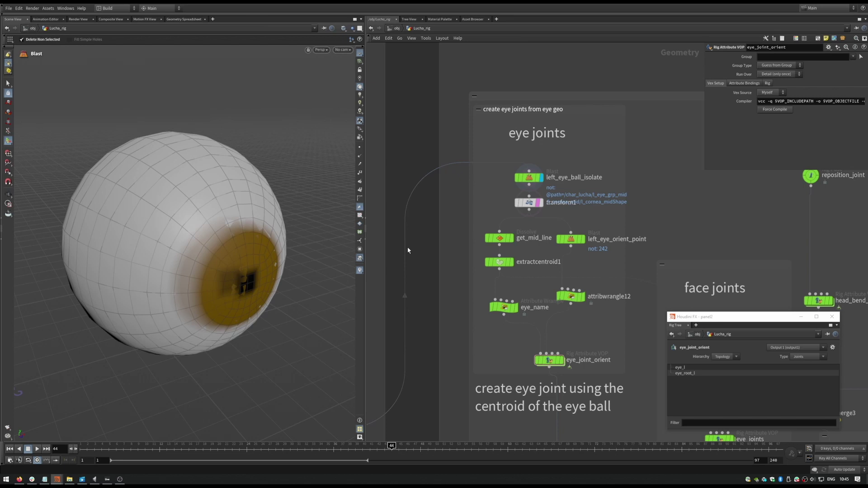
left_click(511, 238)
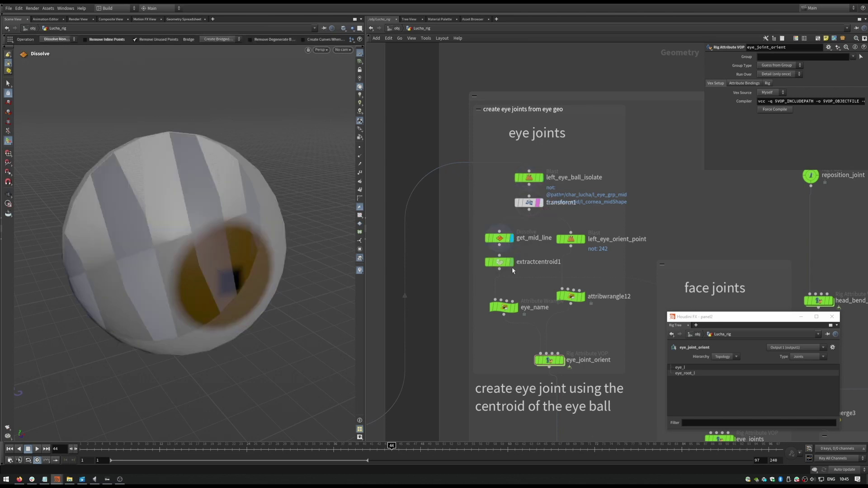
left_click(511, 261)
left_click(499, 262)
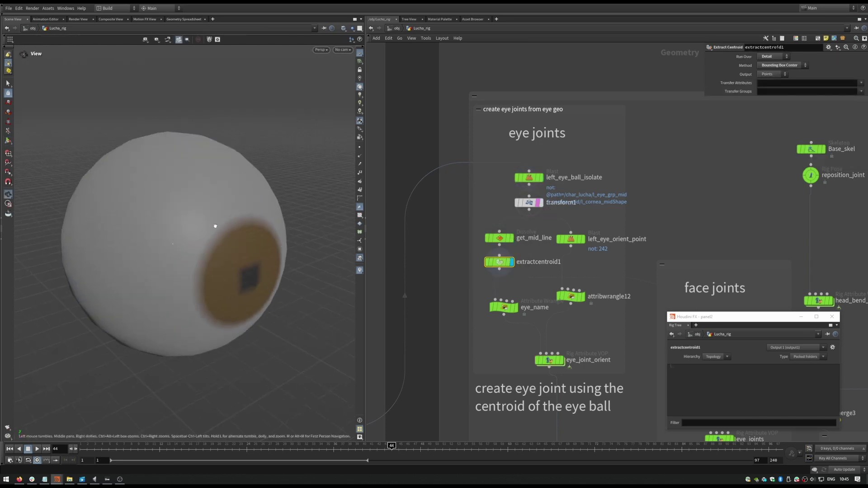
Display eye_joint_orient, inspect the look-at setup inside its network and return to the Lucha_rig network
left_click(561, 360)
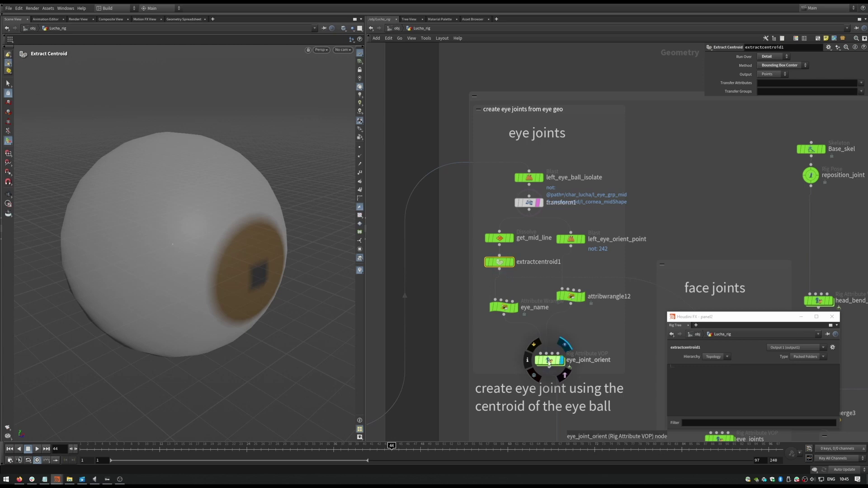
left_click(549, 362)
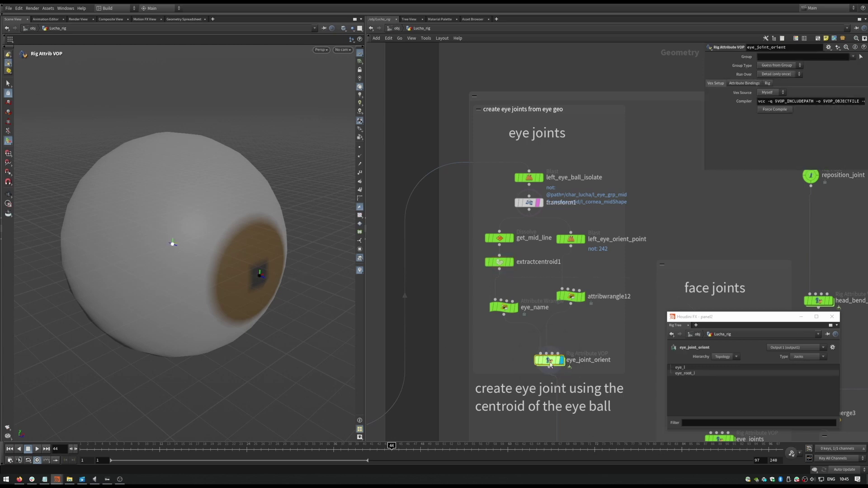
double_click(549, 361)
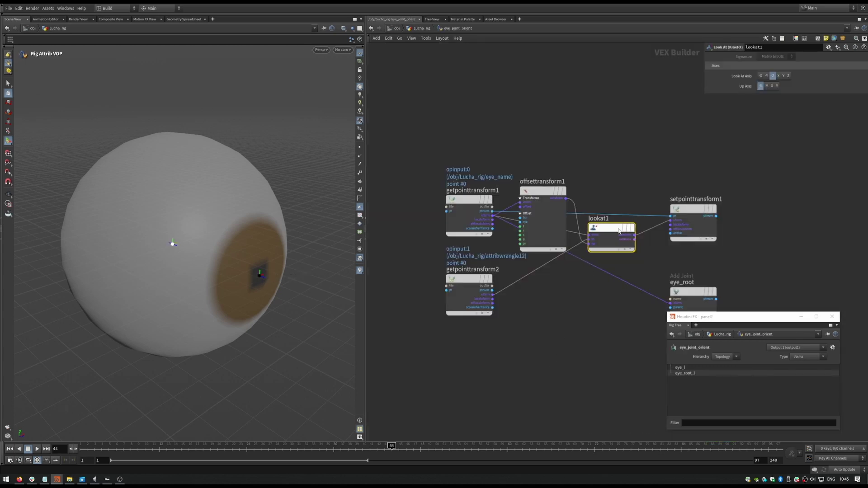
key("u")
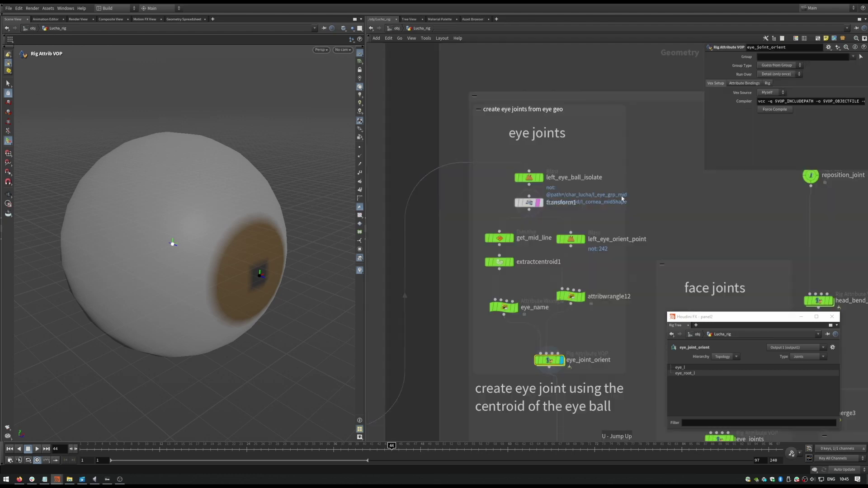
Rotate the eyeball geometry with the transform1 node to test the eye joints' orientation
left_click_drag(190, 213, 297, 227, "alt")
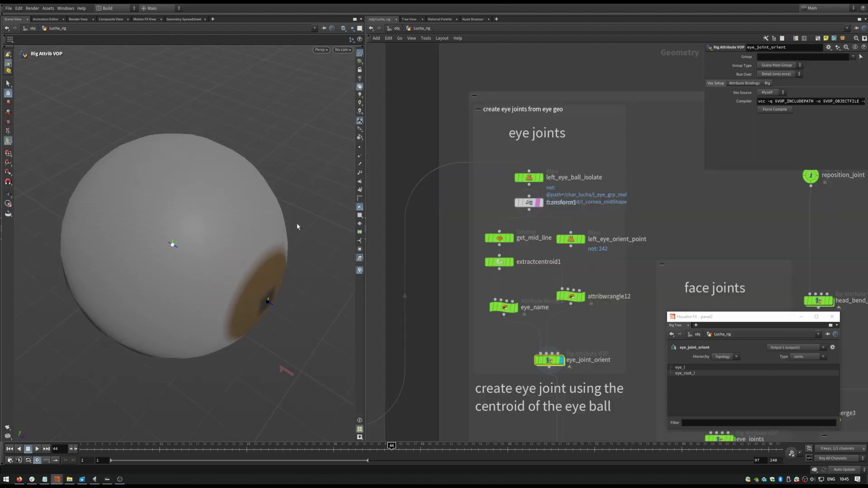
left_click_drag(867, 222, 690, 183)
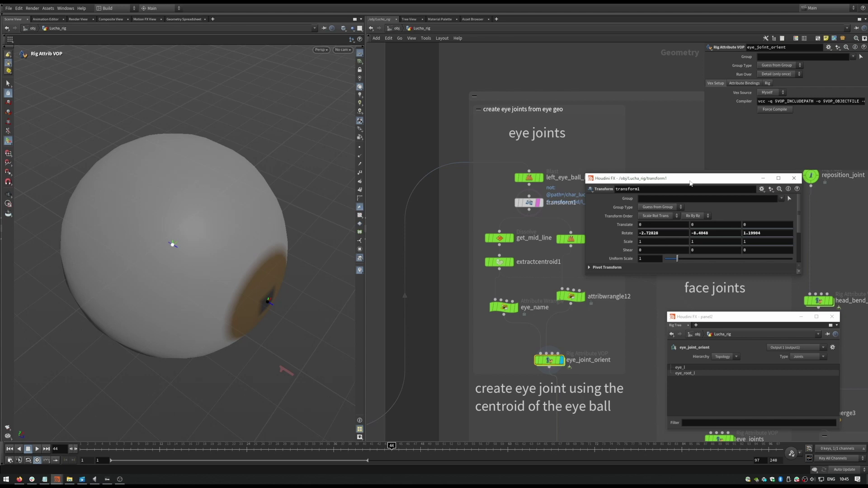
middle_click_drag(731, 230, 596, 216)
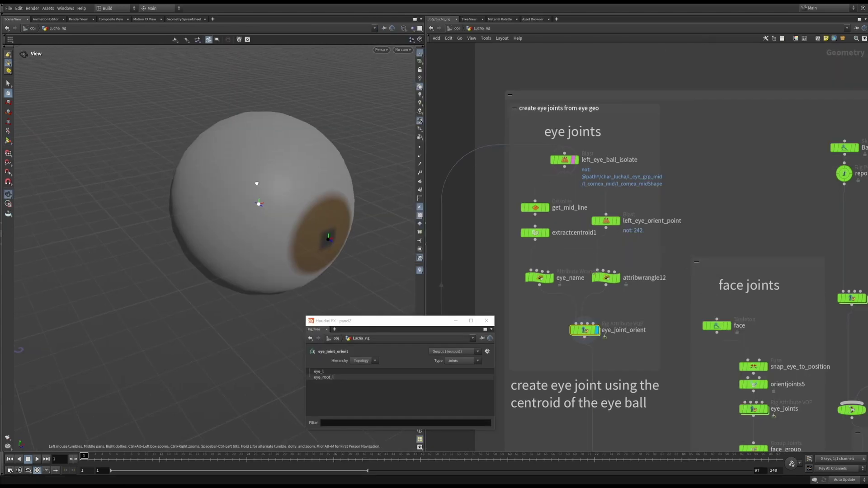
Close the floating Rig Tree window and display the skeleton produced by the twist_joints node
left_click(486, 321)
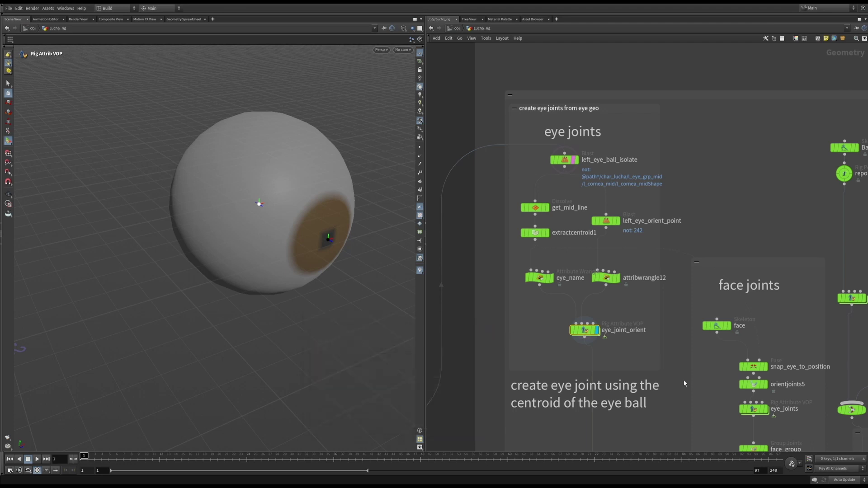
scroll(698, 390, "down", 5)
middle_click_drag(808, 399, 691, 299)
scroll(641, 324, "up", 5)
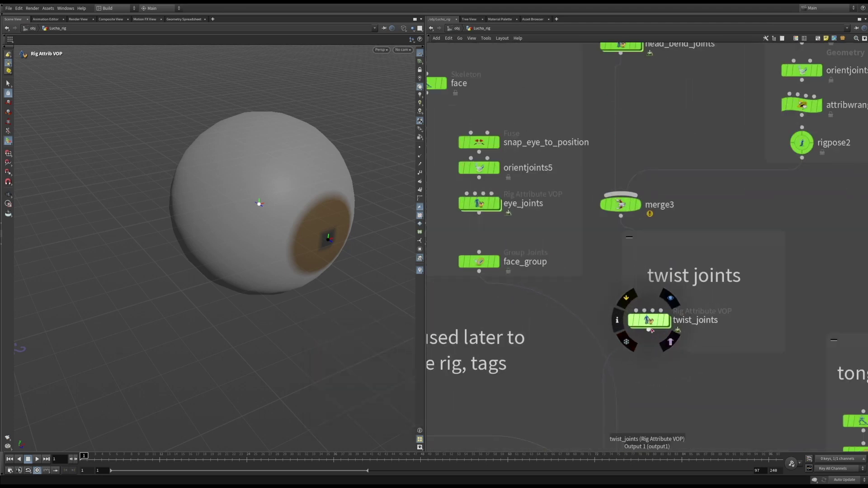
left_click(649, 320)
left_click(670, 321)
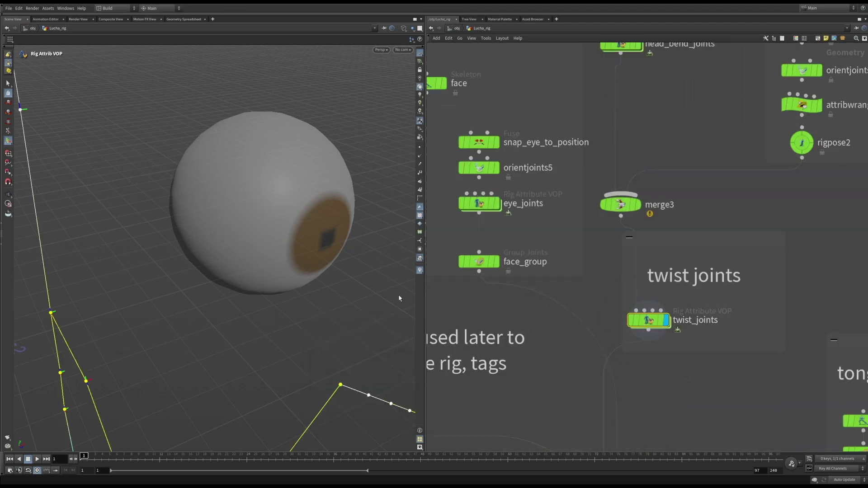
key("space+g")
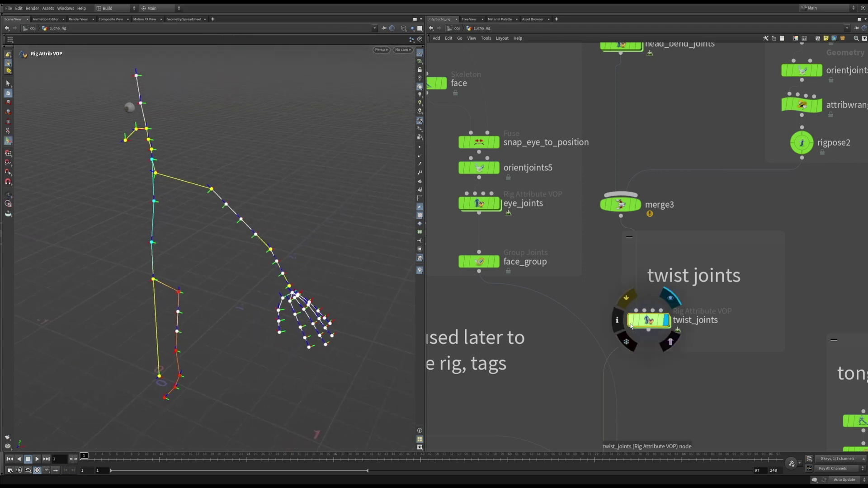
Inspect the blendtransforms1 parameters inside the twist_joints network and return to the Lucha_rig network
double_click(650, 325)
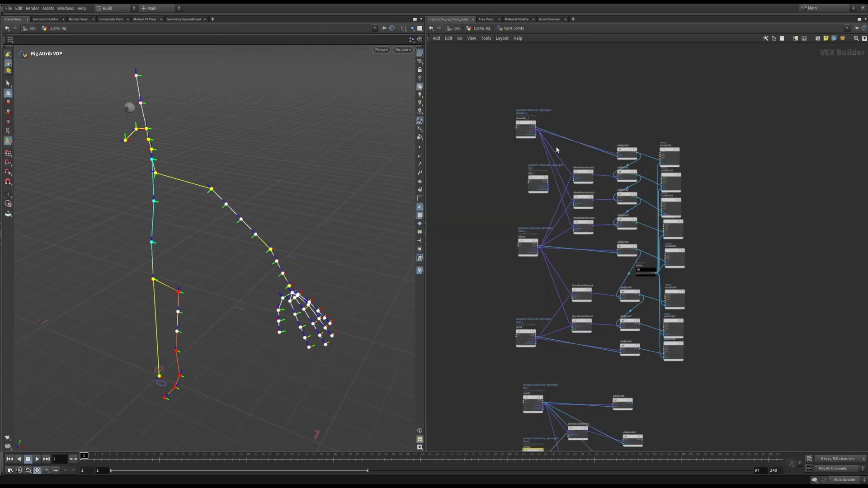
scroll(556, 150, "up", 4)
left_click(611, 206)
key("p")
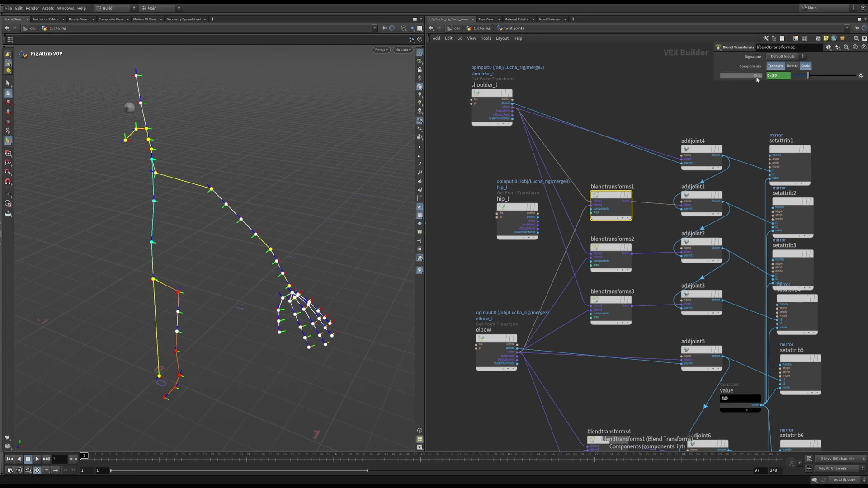
key("p")
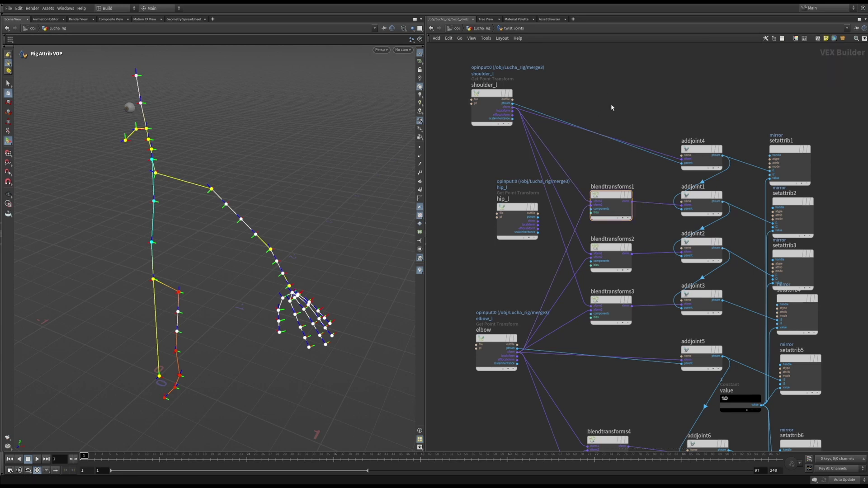
key("u")
scroll(667, 360, "down", 5)
middle_click_drag(675, 366, 665, 235)
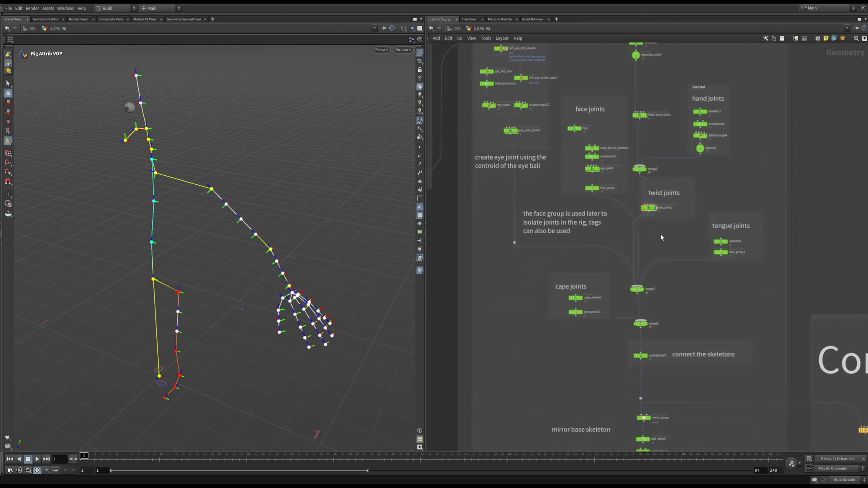
Open the CTRL_SKELETON network in the Control Skeleton section and bring the start of its node chains into view
scroll(647, 156, "up", 4)
middle_click_drag(637, 143, 654, 172)
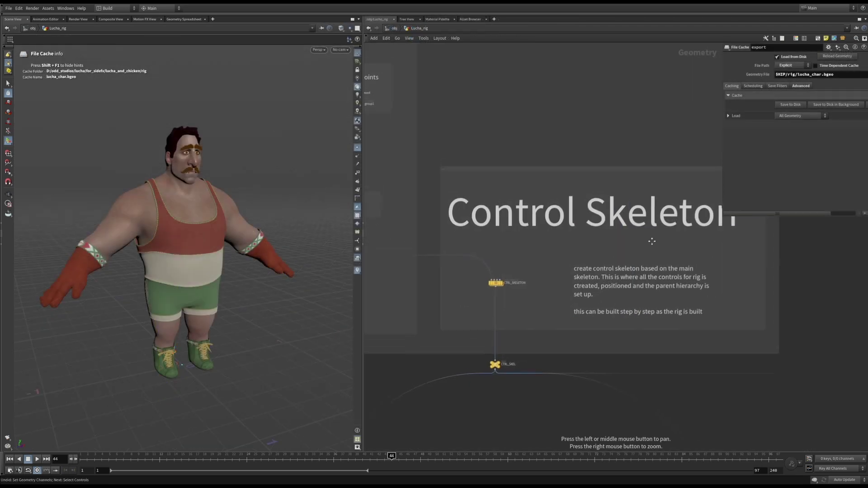
middle_click_drag(651, 241, 650, 262)
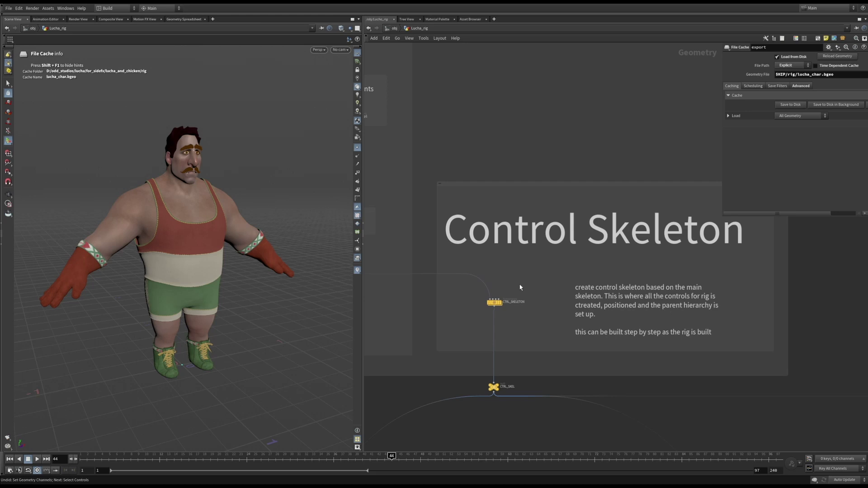
left_click(493, 302)
key("i")
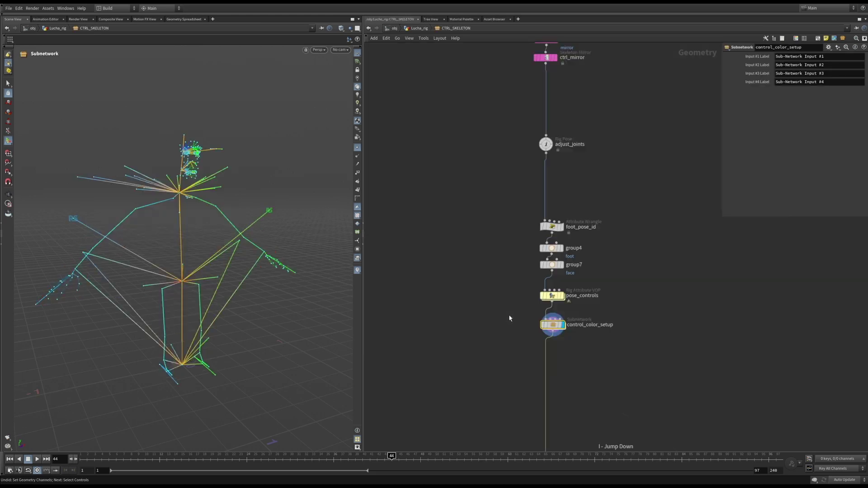
middle_click_drag(646, 154, 638, 361)
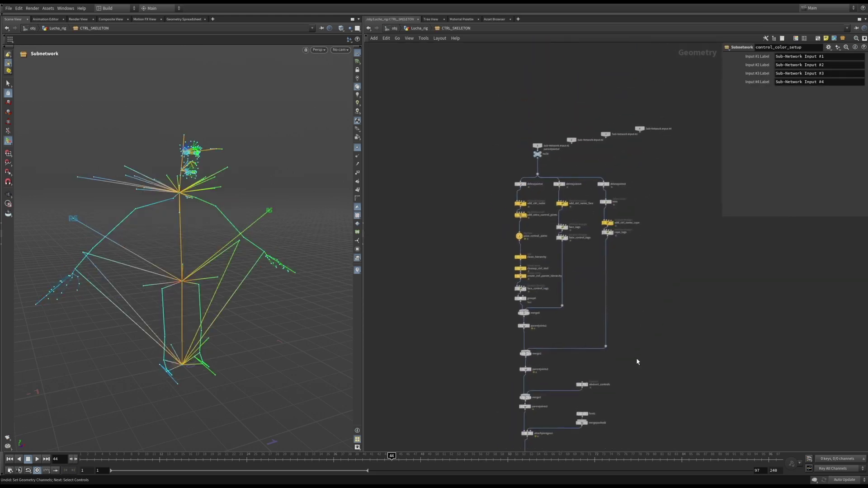
middle_click_drag(658, 242, 663, 264)
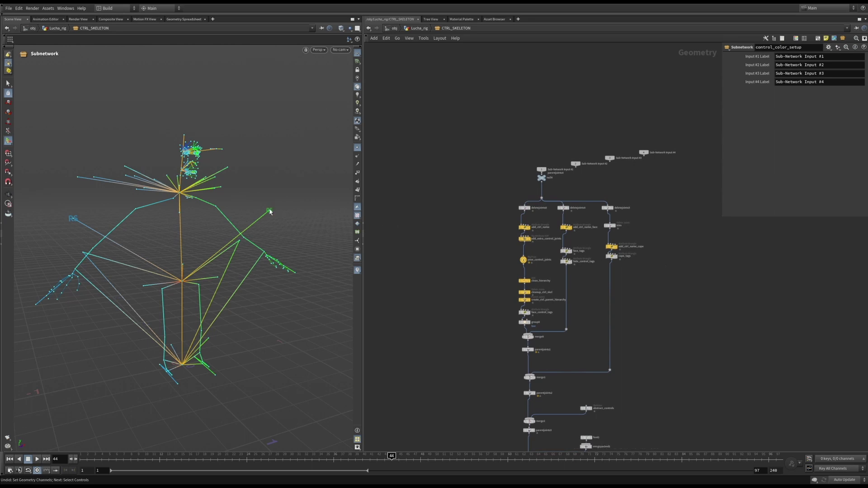
scroll(538, 221, "up", 3)
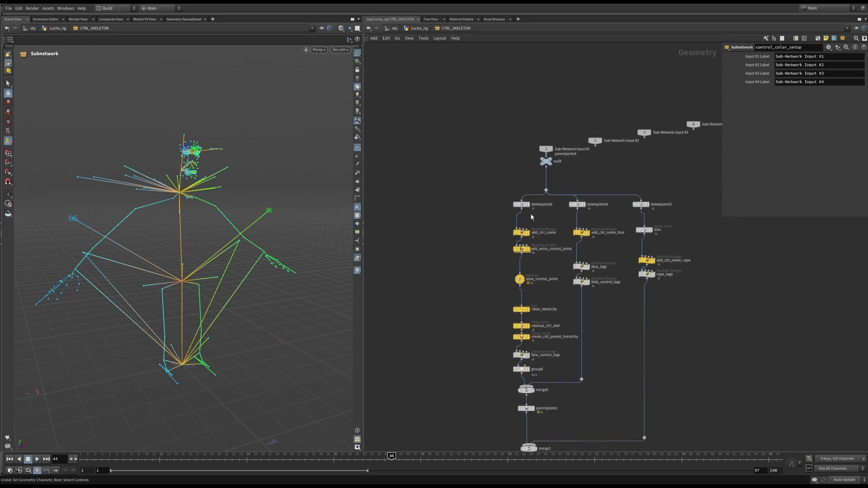
Display the deletejoints node above add_ctrl_name, and inspect and display the add_ctrl_name wrangle
left_click(523, 205)
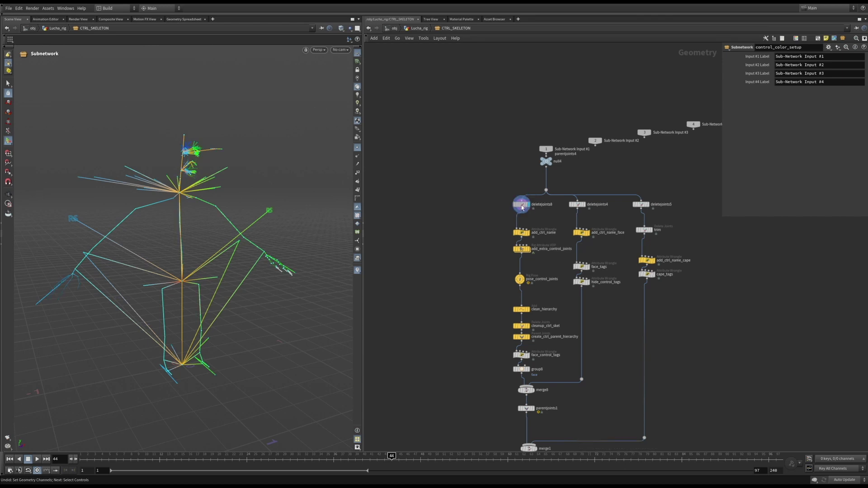
left_click(525, 232)
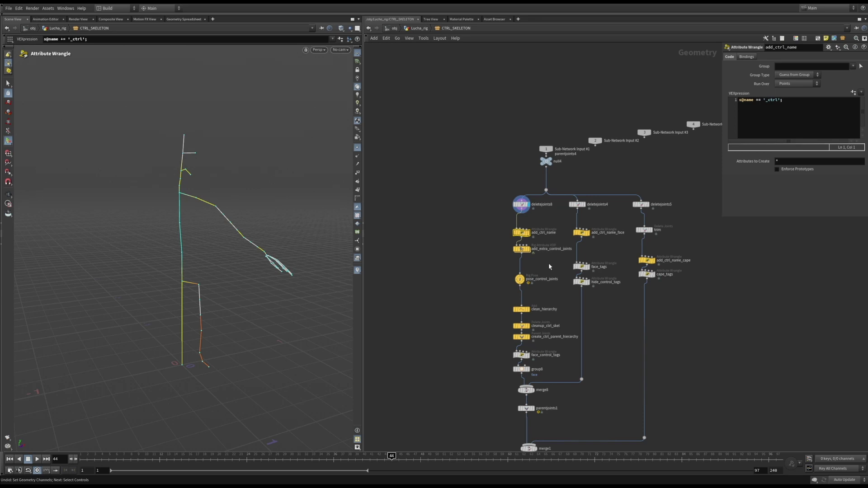
middle_click_drag(548, 262, 528, 218)
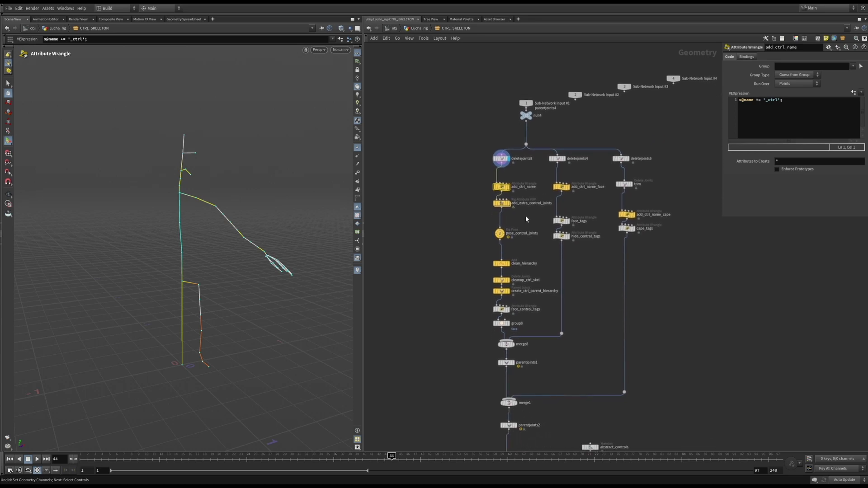
left_click(503, 188)
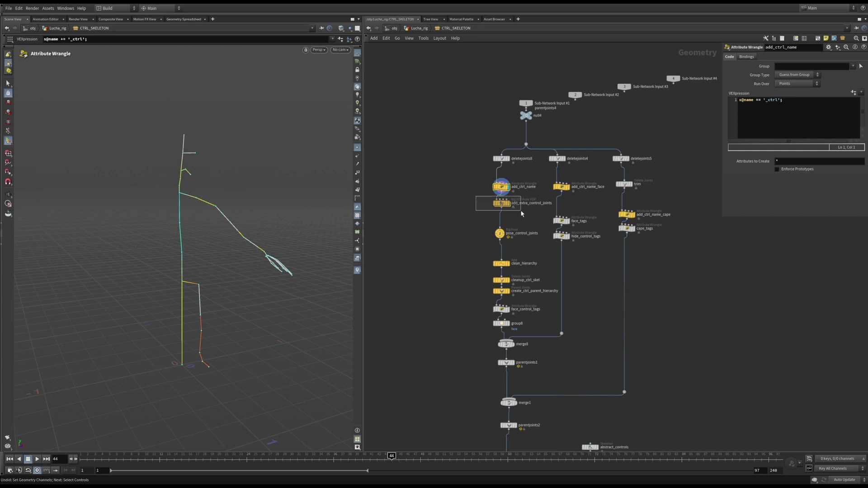
Display the add_extra_control_joints node and examine the extra control joints on the skeleton from another angle
left_click(505, 204)
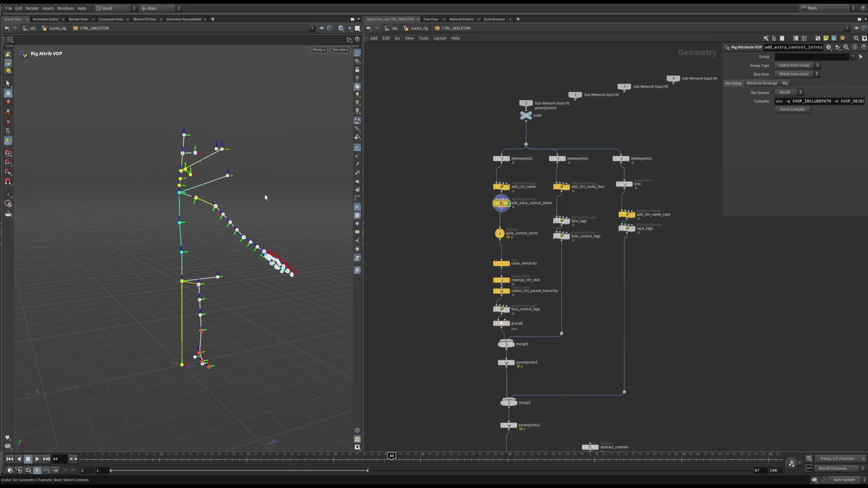
mouse_move(265, 198)
left_mouse_down("alt")
mouse_move(244, 200)
mouse_move(270, 195)
left_mouse_up("alt")
key("Return")
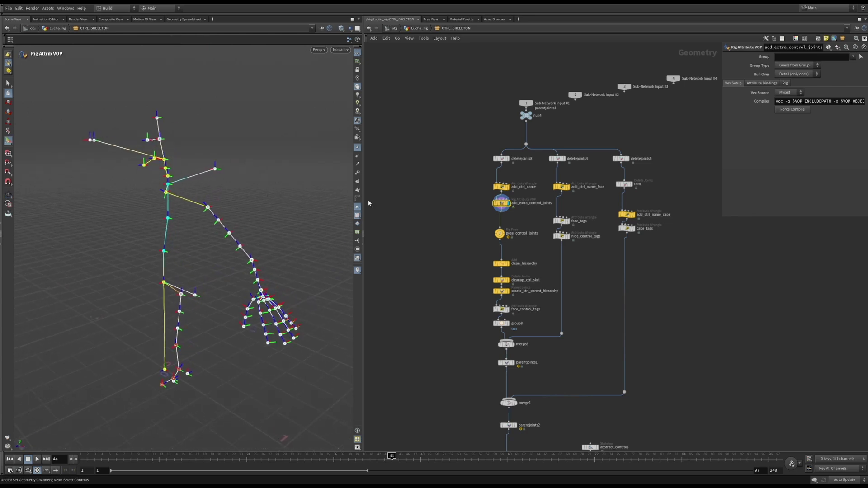
Open the add_extra_control_joints network, look over its FK joint groups and select the hand_l_ctrl Add Joint node
double_click(503, 204)
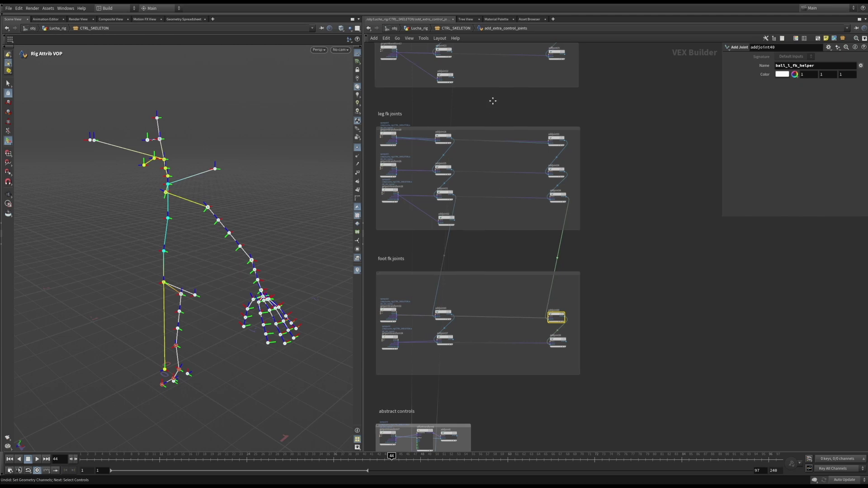
middle_click_drag(490, 99, 530, 268)
scroll(538, 259, "down", 2)
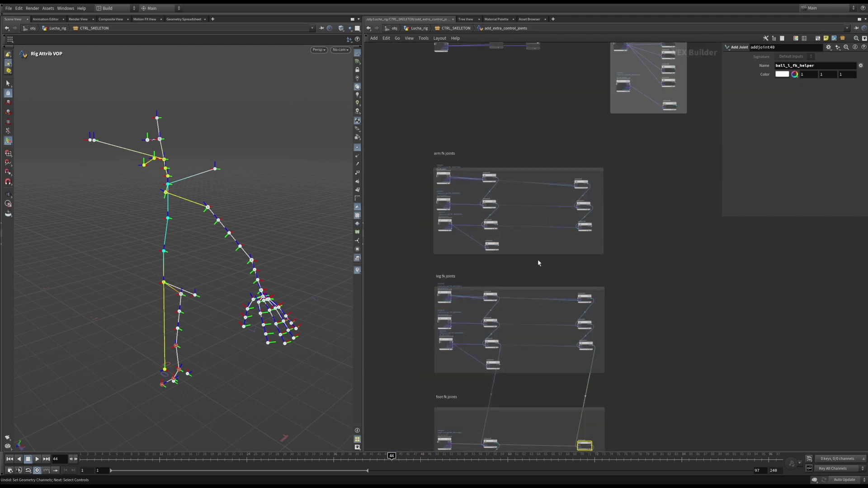
middle_click_drag(535, 131, 535, 304)
scroll(534, 162, "up", 1)
scroll(535, 163, "up", 2)
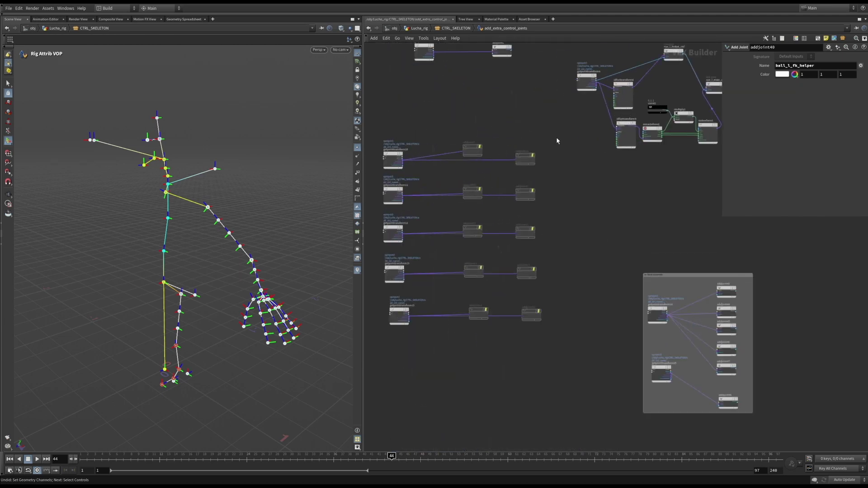
middle_click_drag(550, 128, 560, 313)
left_click_drag(555, 218, 490, 249)
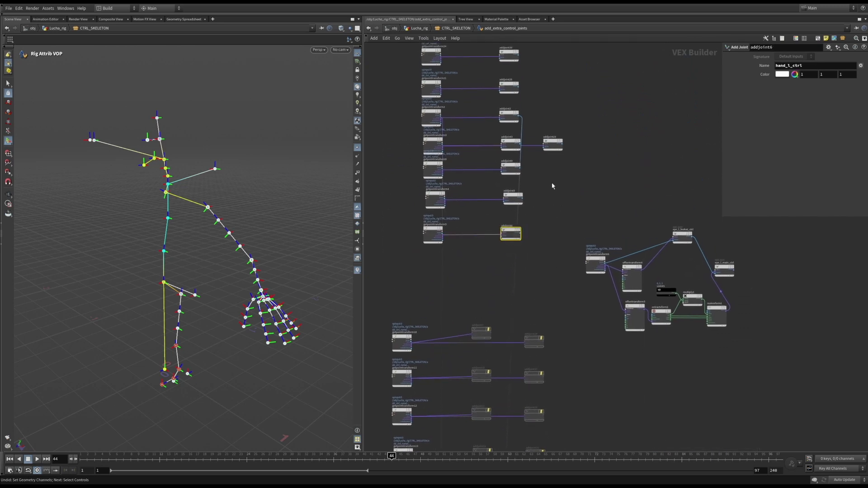
Inspect the Add Joint nodes for the elbow, pelvis and clavicle controls and return to the CTRL_SKELETON network
key("Up")
key("Up")
key("Up")
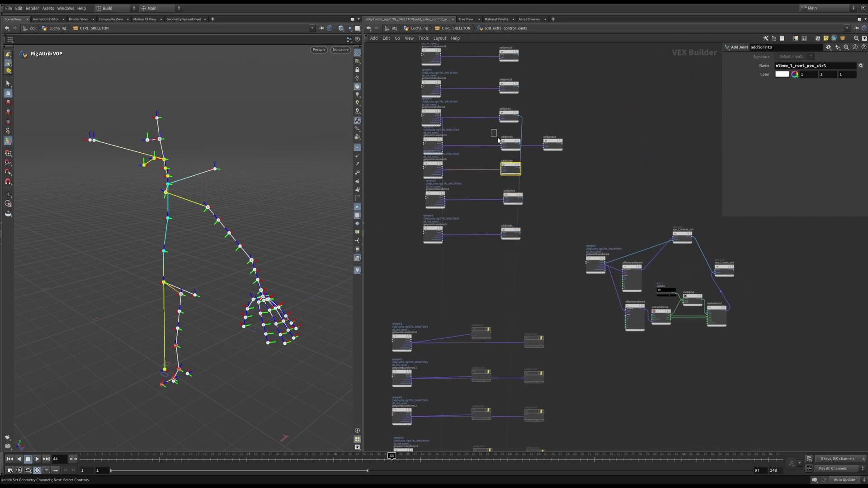
middle_click_drag(571, 98, 566, 212)
key("Up")
key("Up")
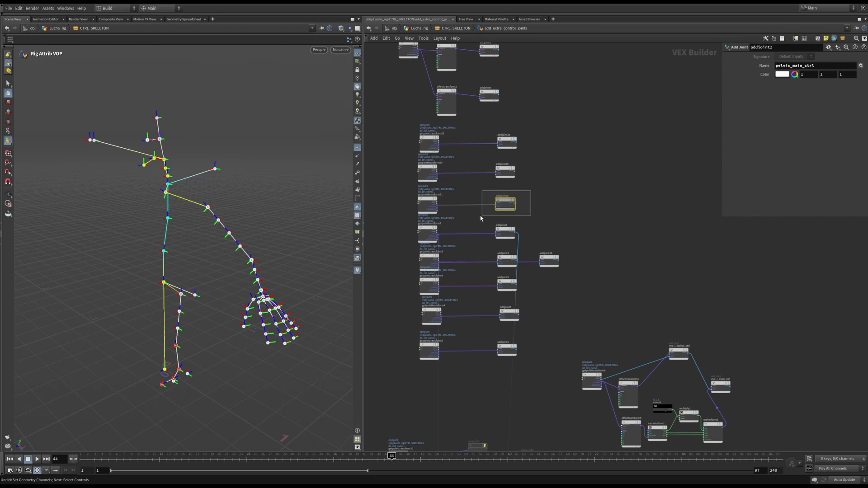
key("Up")
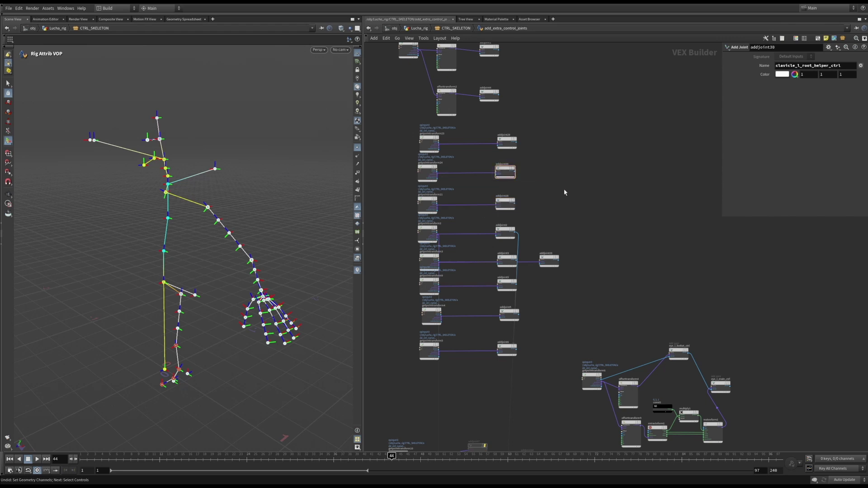
key("u")
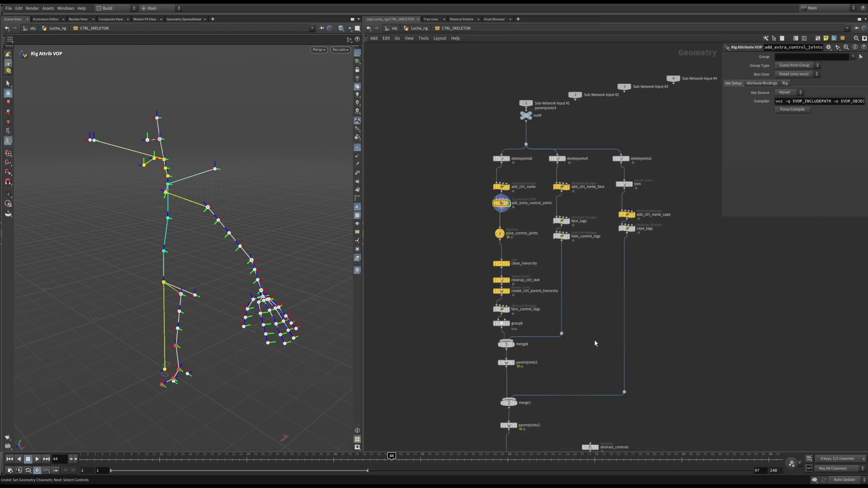
Display the attachjointgeo1 node and inspect the mergepacked1 node that supplies its control shape
middle_click_drag(595, 343, 576, 133)
left_click(495, 313)
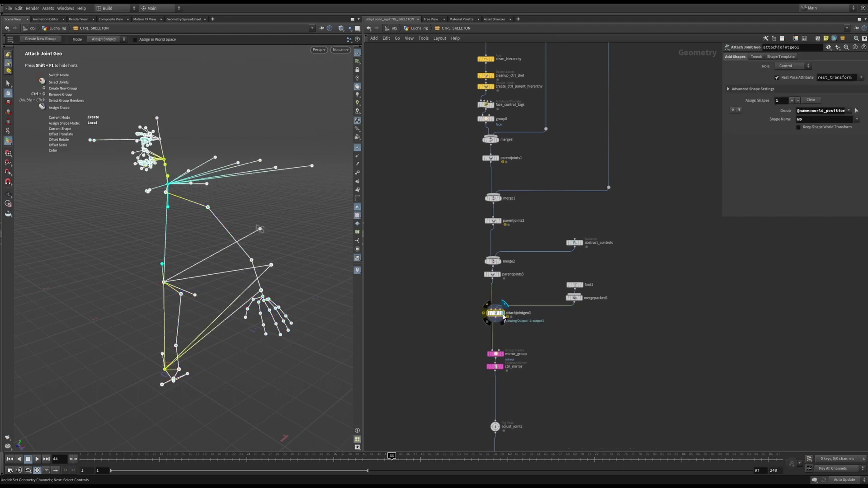
left_click(574, 298)
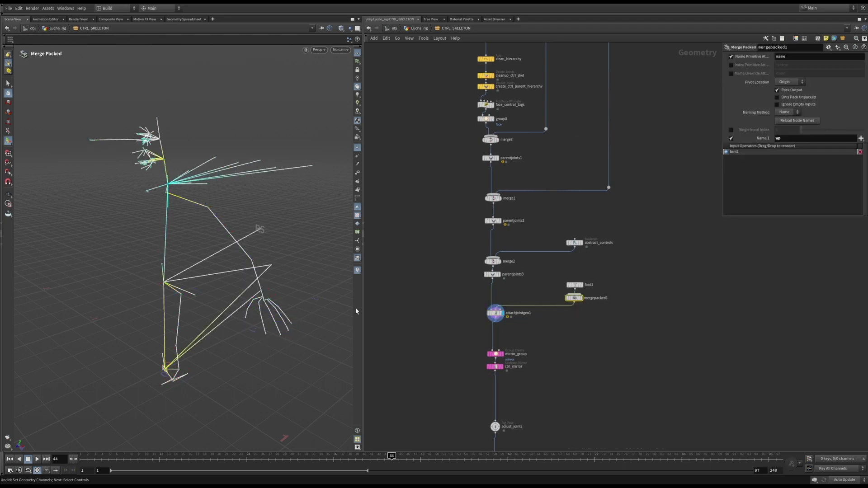
scroll(160, 286, "up", 3)
right_click_drag(159, 286, 201, 292)
middle_click_drag(295, 222, 254, 305)
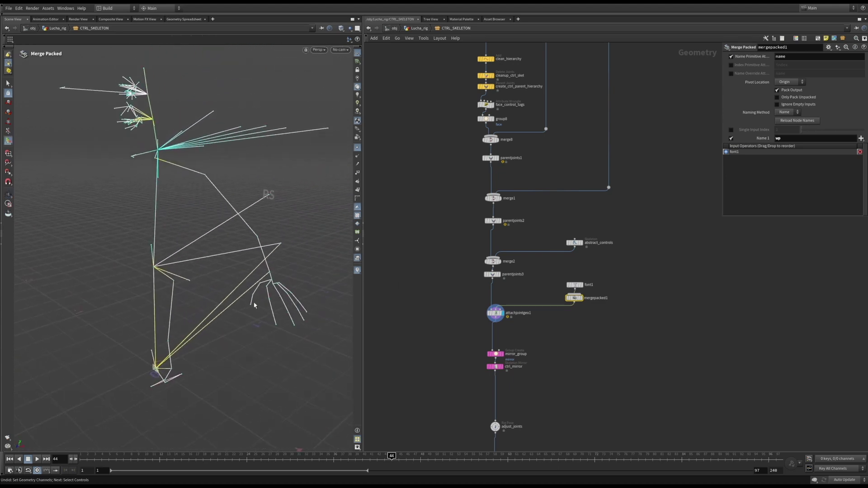
Select the attachjointgeo1 node and examine the text shape attached to the control skeleton up close
left_click(496, 313)
scroll(258, 195, "up", 2)
scroll(258, 195, "up", 2)
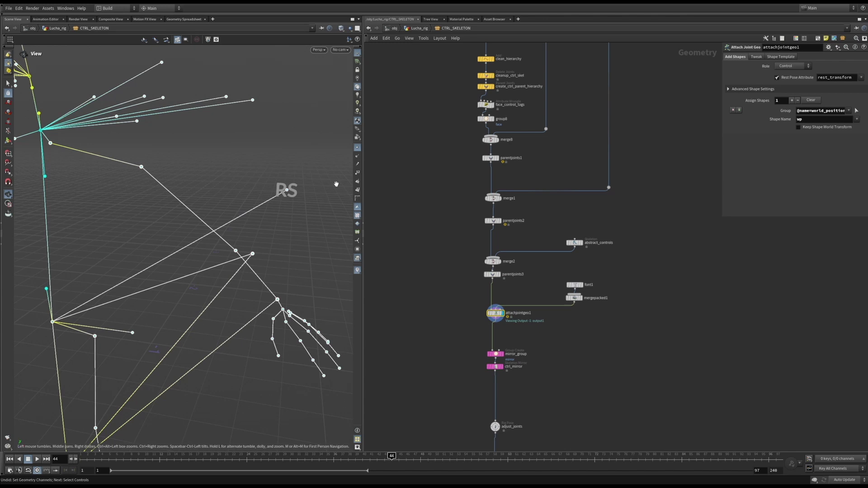
scroll(238, 245, "down", 3)
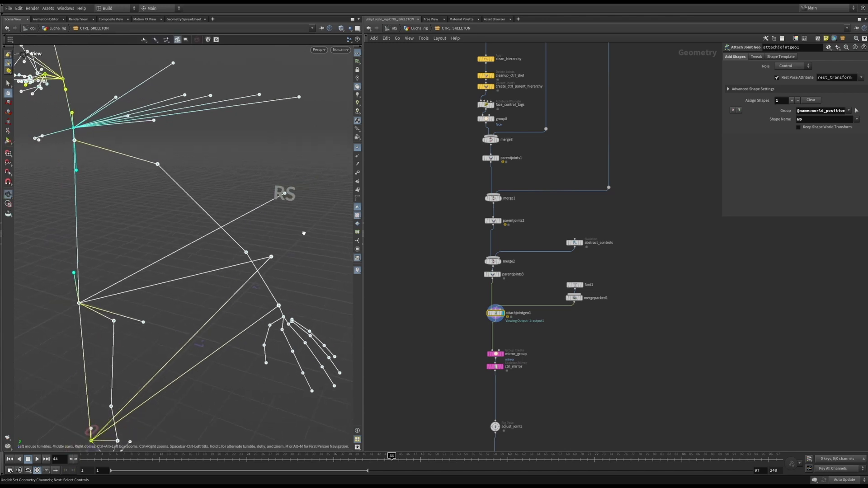
right_click_drag(239, 245, 211, 267)
Display the control_color_setup node, inspect the color wrangles inside its network and return to the Lucha_rig network
middle_click_drag(589, 385, 548, 249)
middle_click_drag(547, 361, 561, 274)
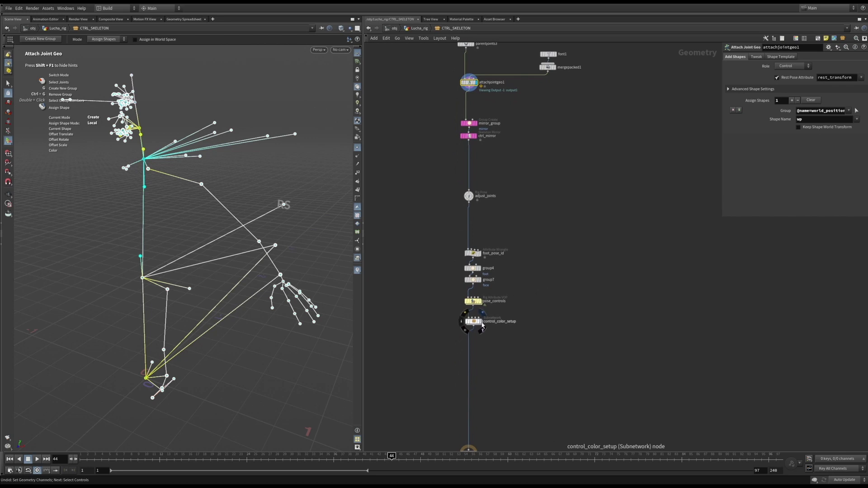
left_click(481, 312)
left_click(473, 322)
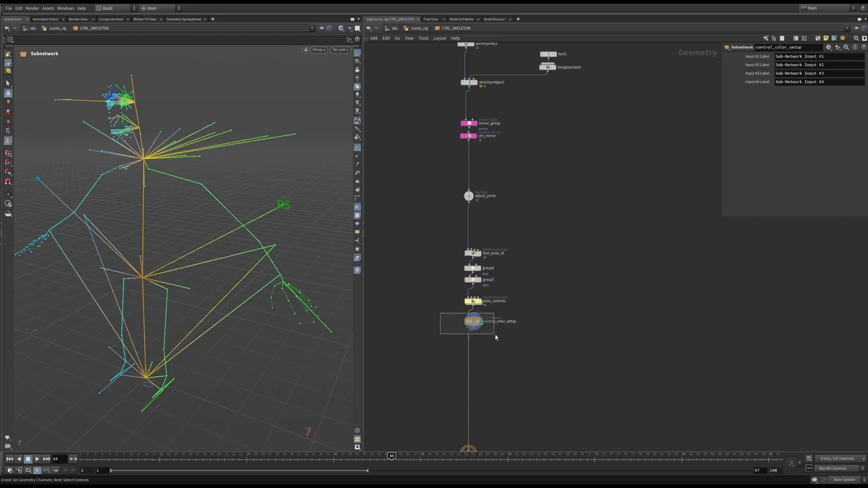
left_click_drag(200, 236, 215, 236, "alt")
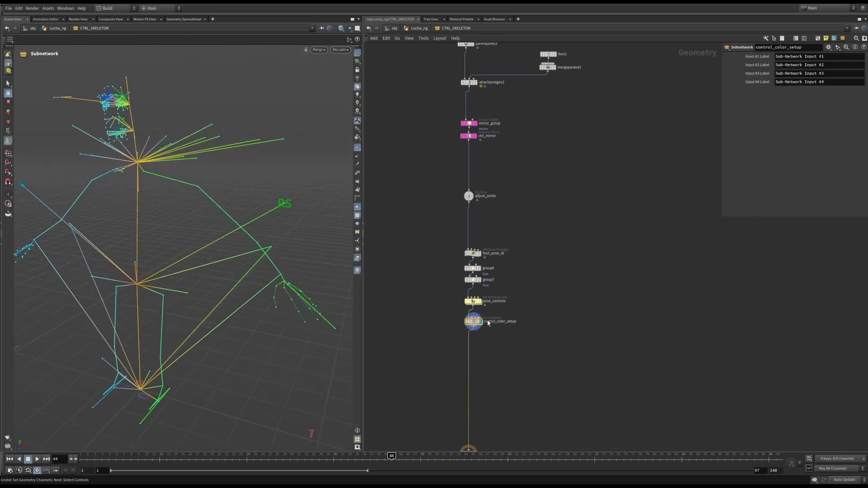
double_click(474, 322)
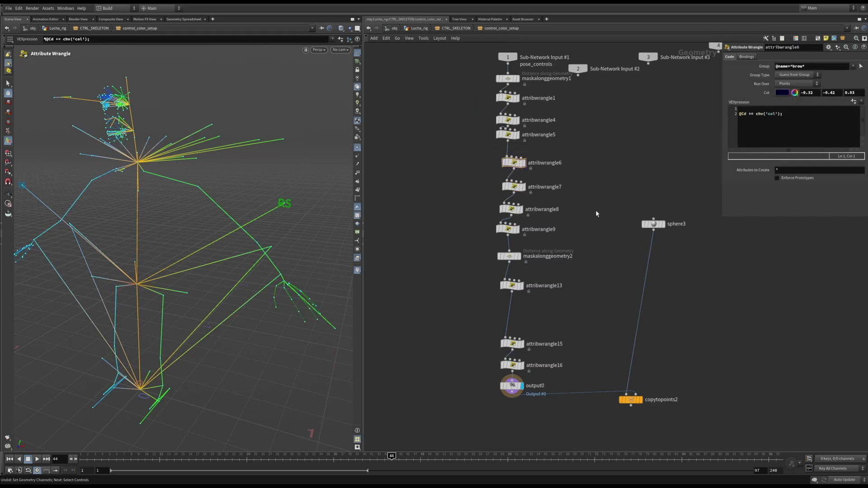
key("u")
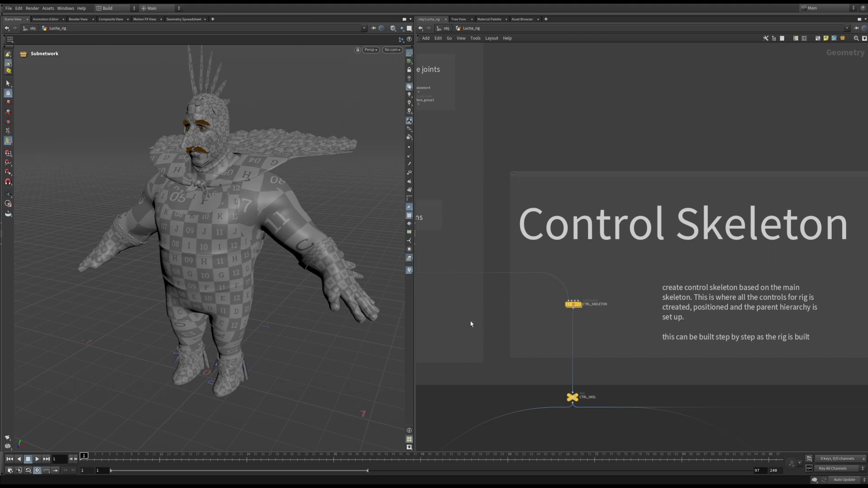
Go to the Capture Geo section of the Lucha_rig network and open the capture subnetwork
middle_click_drag(446, 330, 813, 278)
middle_click_drag(488, 323, 759, 153)
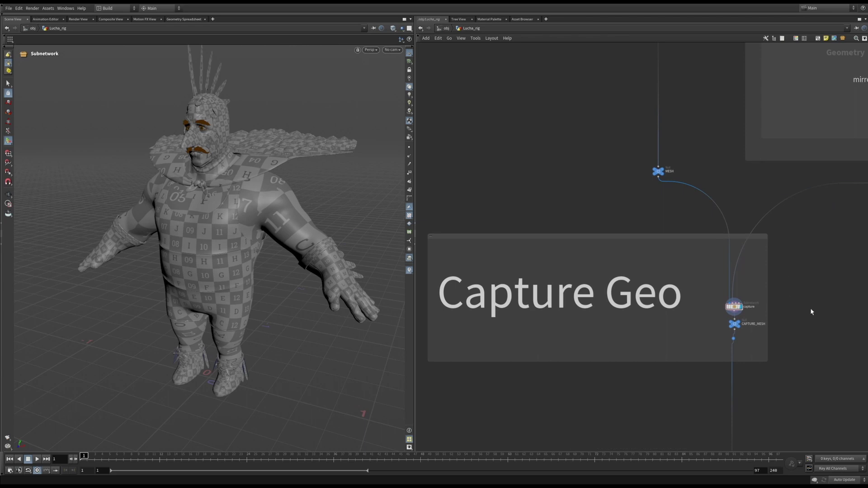
middle_click_drag(812, 311, 797, 307)
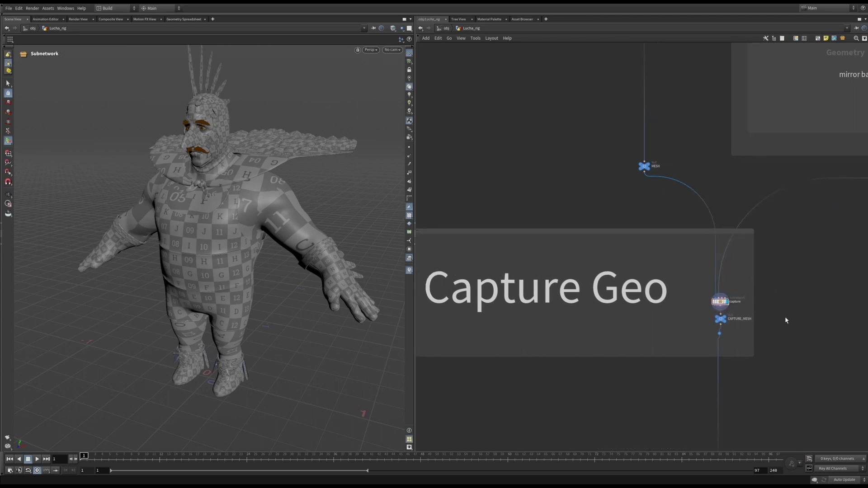
double_click(721, 303)
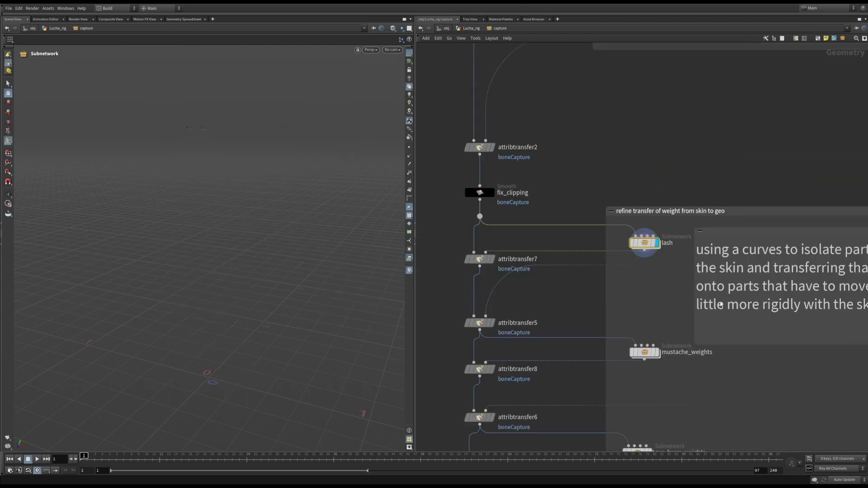
Look over the upper part of the capture network and display the null node that passes in the character mesh
scroll(574, 296, "down", 5)
left_click_drag(649, 144, 626, 376)
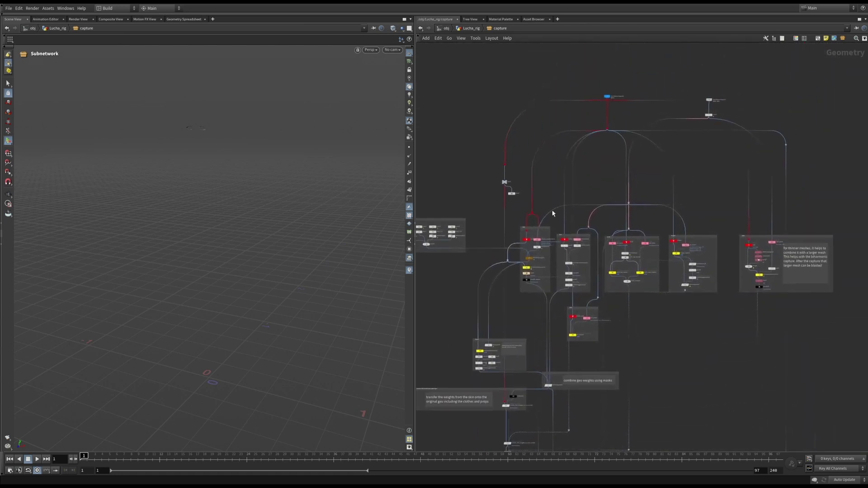
scroll(507, 179, "up", 3)
left_click(506, 187)
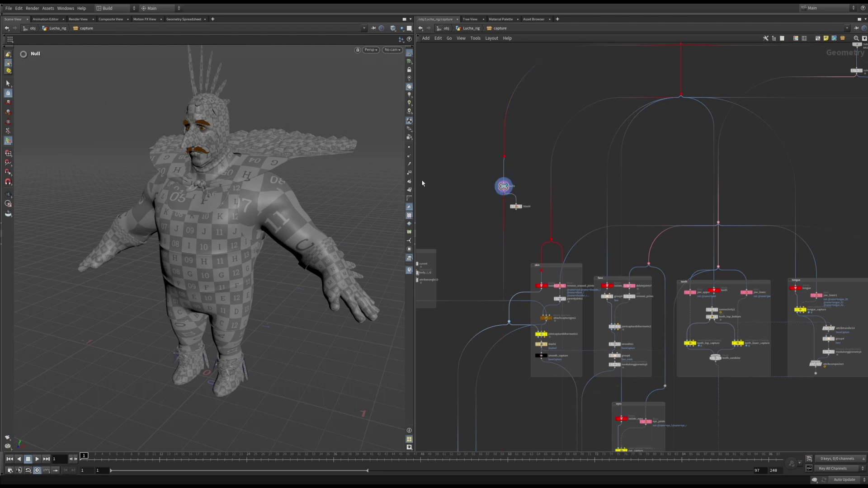
Examine the character mesh from the front and look over the skin, face and teeth sections of the capture network
left_click_drag(174, 192, 207, 197, "alt")
scroll(615, 344, "up", 1)
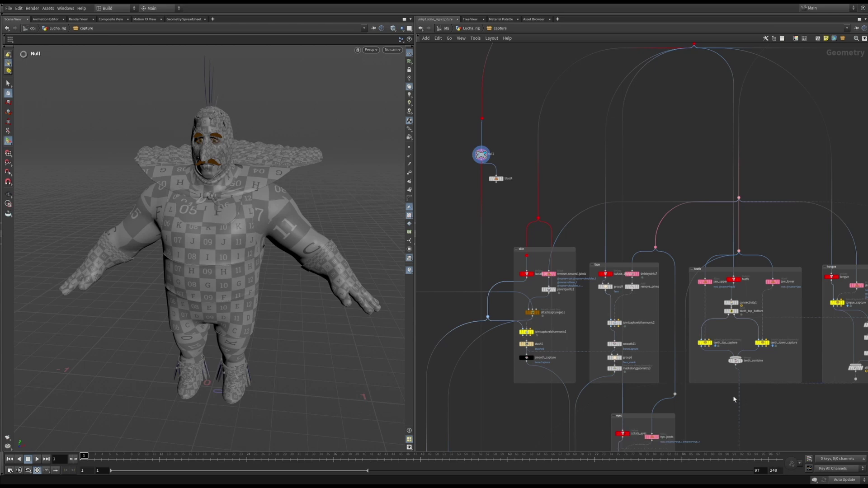
scroll(733, 395, "down", 5)
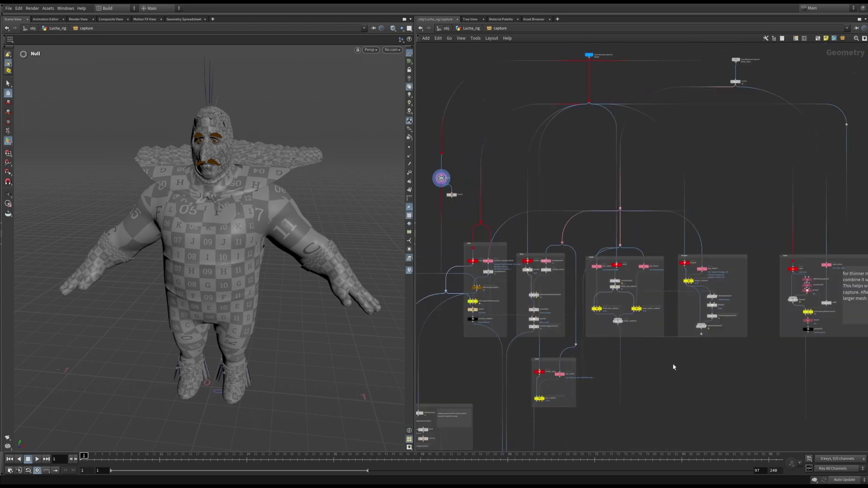
scroll(497, 267, "up", 4)
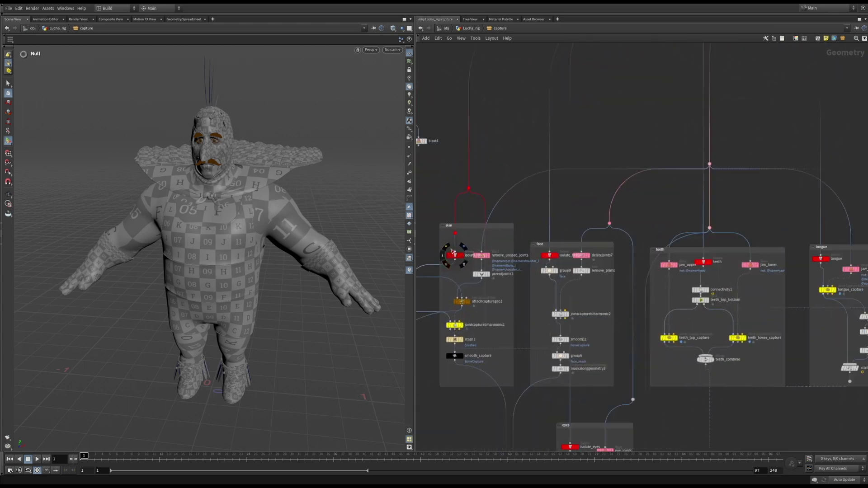
left_click(443, 225)
left_click(564, 244)
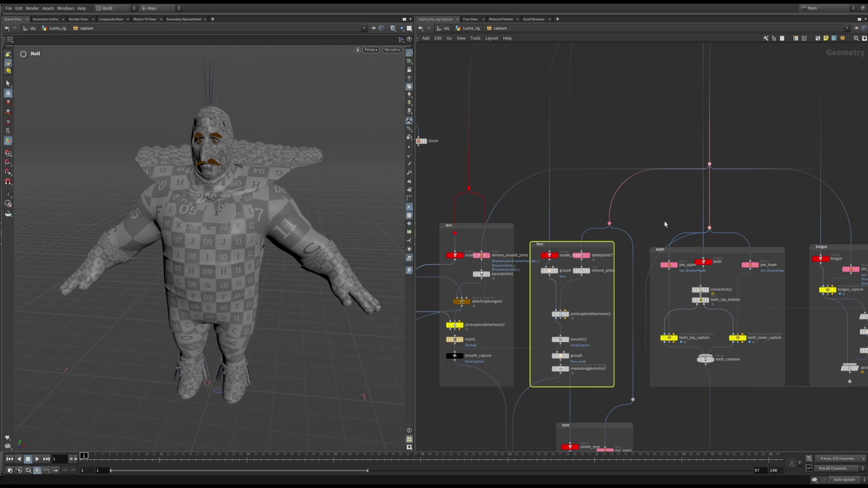
left_click(676, 263)
Select the transfer_skin_weights_to_main_mesh node below the hands section
middle_click_drag(777, 213, 636, 207)
middle_click_drag(480, 331, 732, 15)
left_click(529, 344)
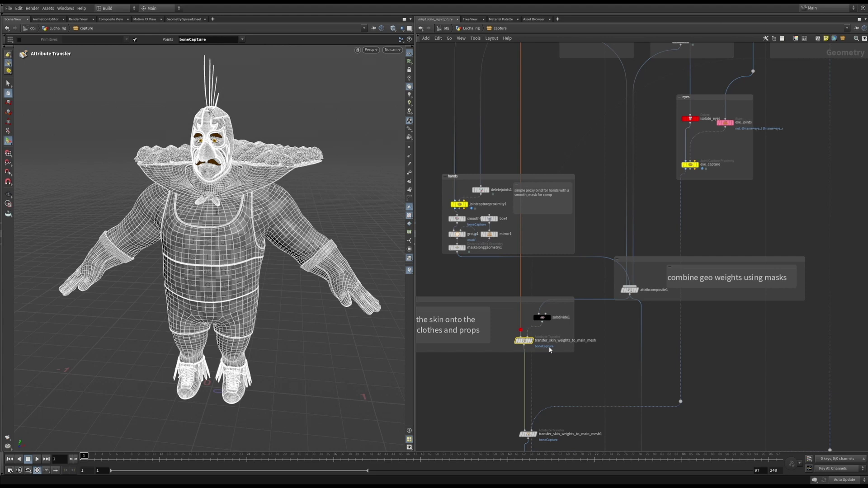
Display the isolate node in the skin section to view the body mesh without clothes and props
middle_click_drag(567, 249, 551, 305)
middle_click_drag(573, 153, 579, 385)
scroll(574, 253, "up", 3)
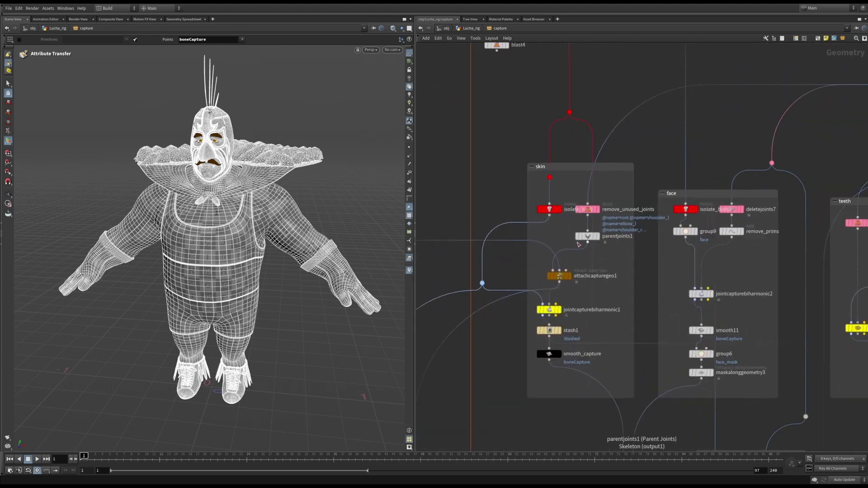
left_click(558, 220)
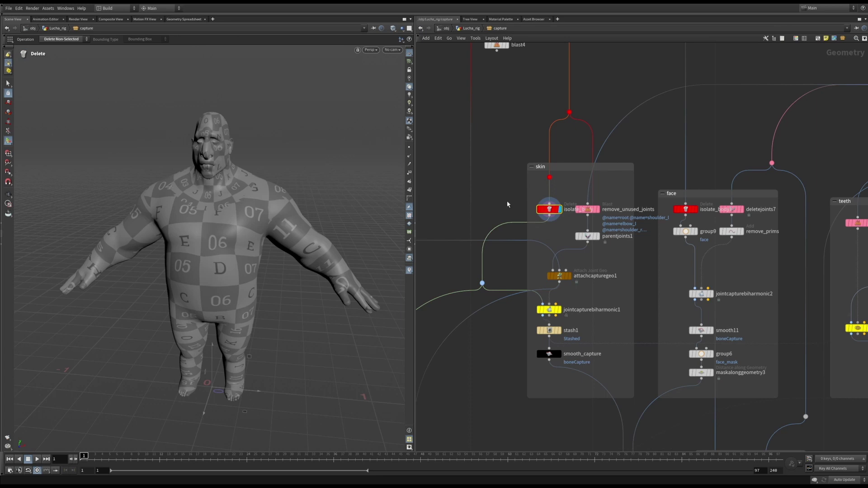
Display the transfer_skin_weights_to_main_mesh node to view the full clothed character
scroll(507, 204, "down", 3)
middle_click_drag(539, 360, 573, 159)
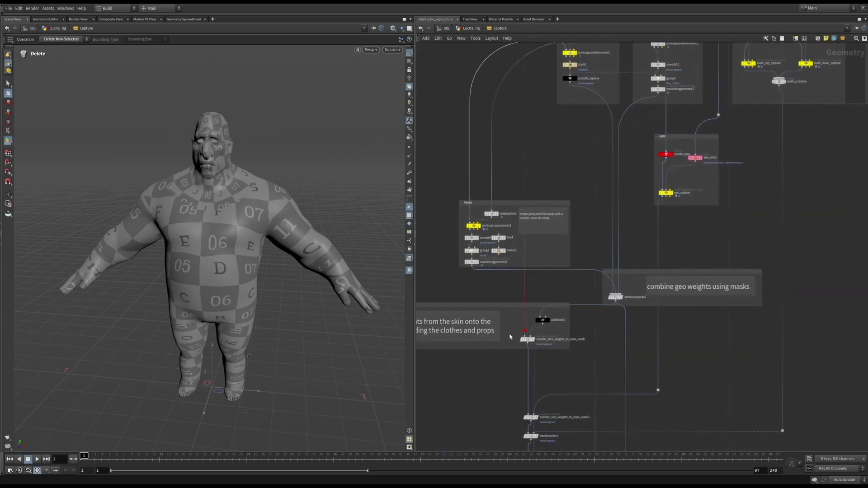
scroll(509, 334, "up", 2)
left_click(542, 334)
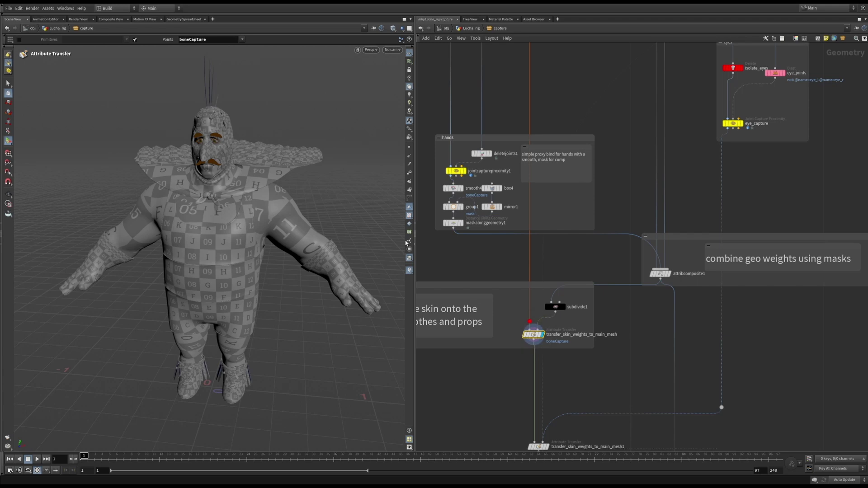
Select the isolate_body node in the skin section and check its parameters
middle_click_drag(612, 122, 563, 448)
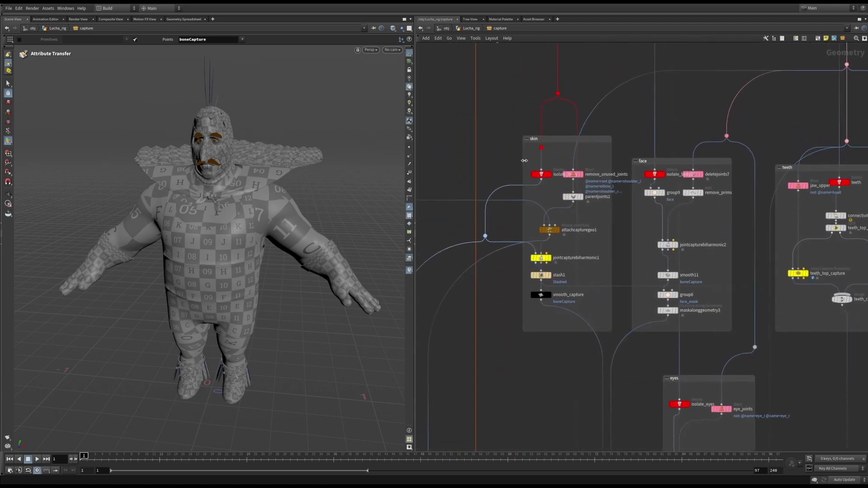
left_click(541, 174)
key("p")
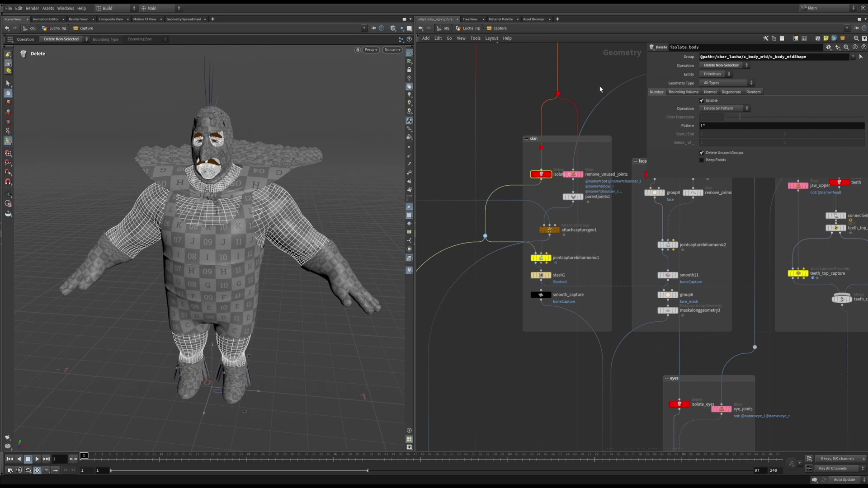
key("p")
middle_click_drag(487, 151, 671, 180)
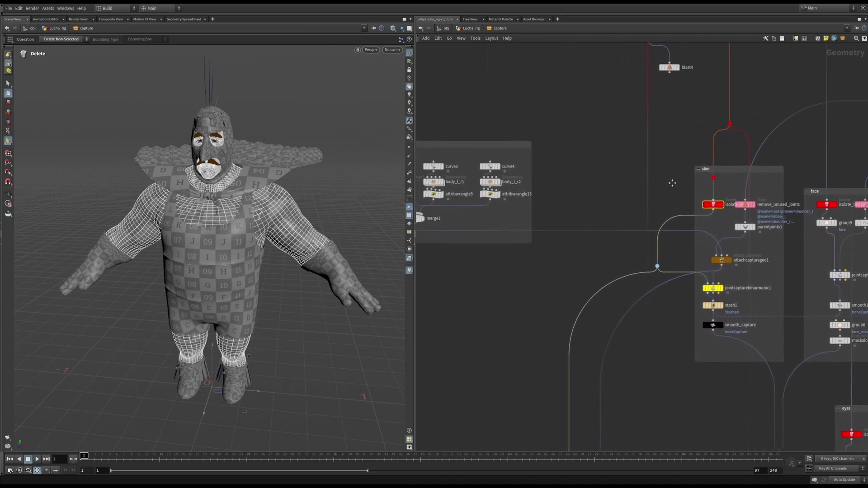
Display the attachcapturegeo1 node in the skin section and examine the capture curves attached to the skeleton
left_click(739, 261)
left_click(733, 261)
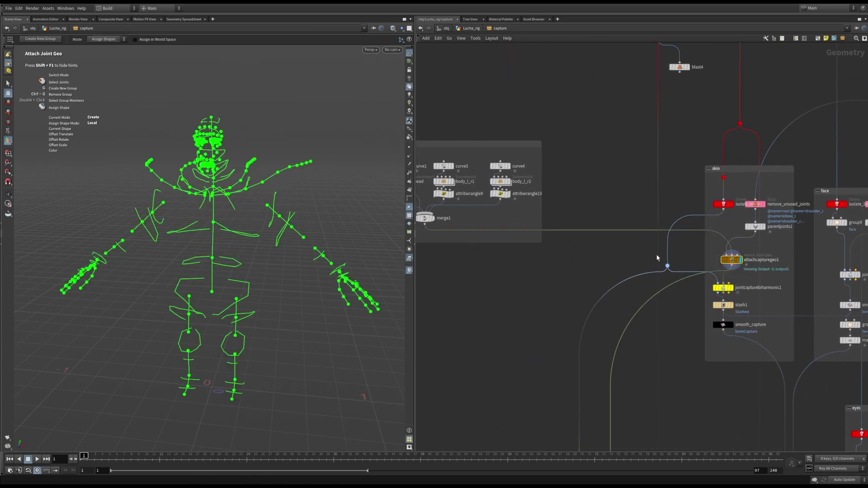
left_click_drag(205, 218, 271, 215, "alt")
key("Return")
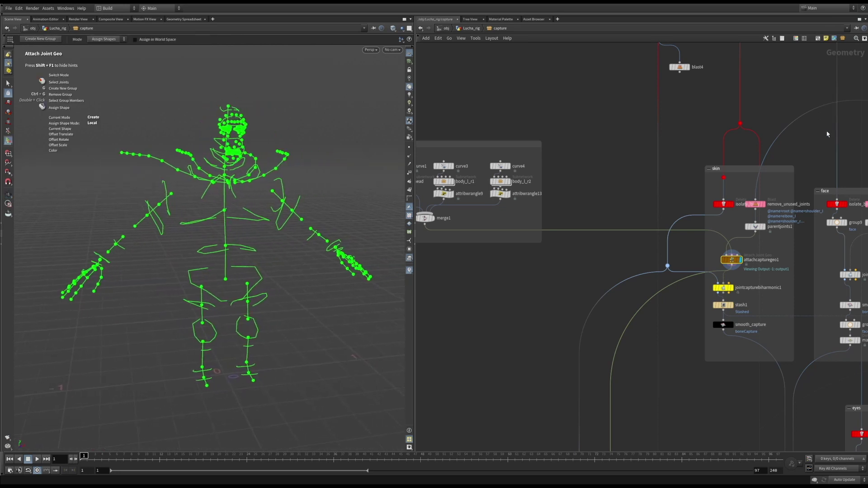
Display the jaw_upper and teeth nodes in the teeth section and examine the teeth mesh up close
middle_click_drag(826, 134, 436, 85)
scroll(642, 171, "up", 3)
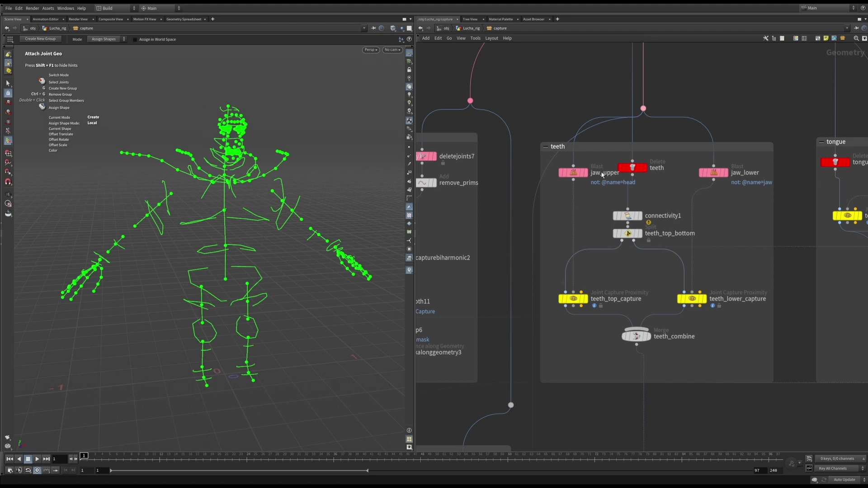
left_click(572, 174)
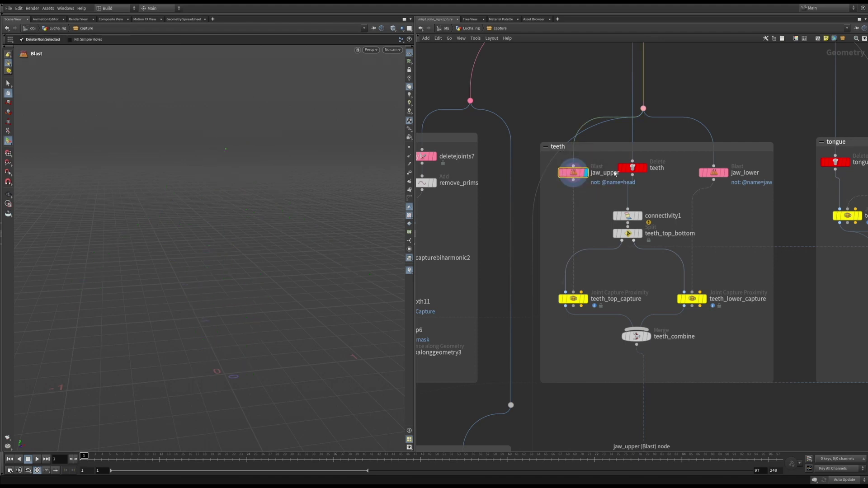
left_click(632, 168)
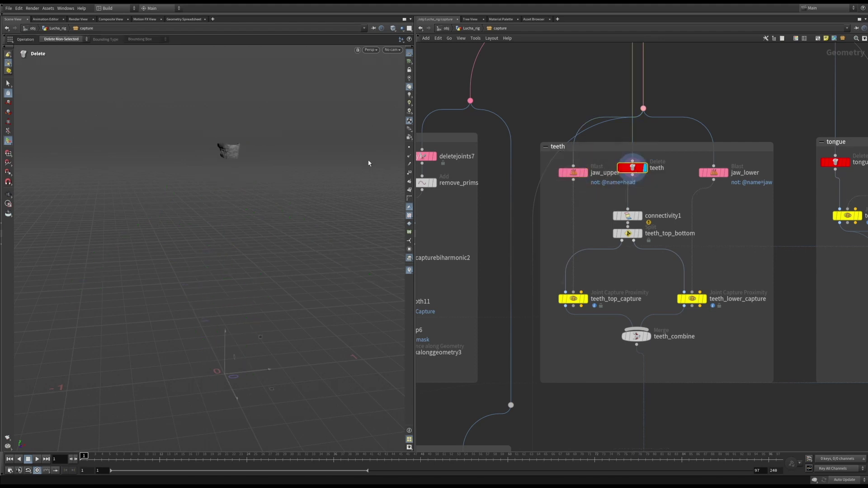
key("f")
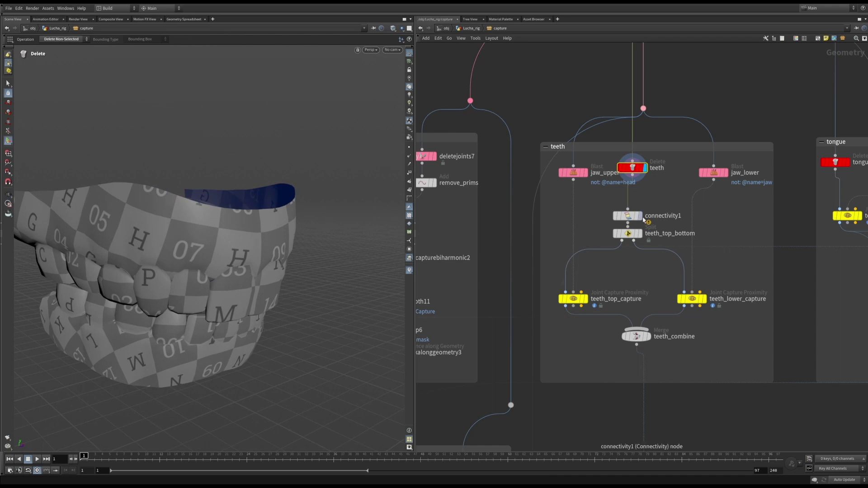
Display teeth_top_bottom, the upper and lower teeth capture nodes and teeth_combine in turn to review the teeth binding
left_click(629, 233)
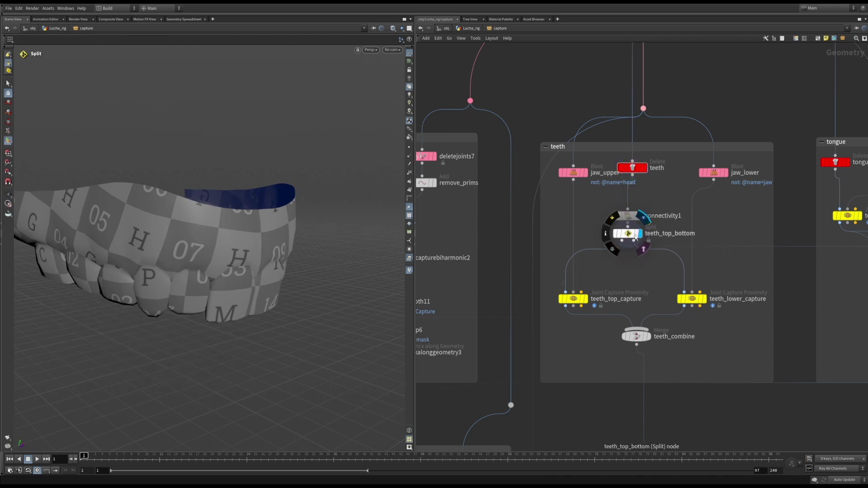
left_click_drag(280, 251, 274, 208)
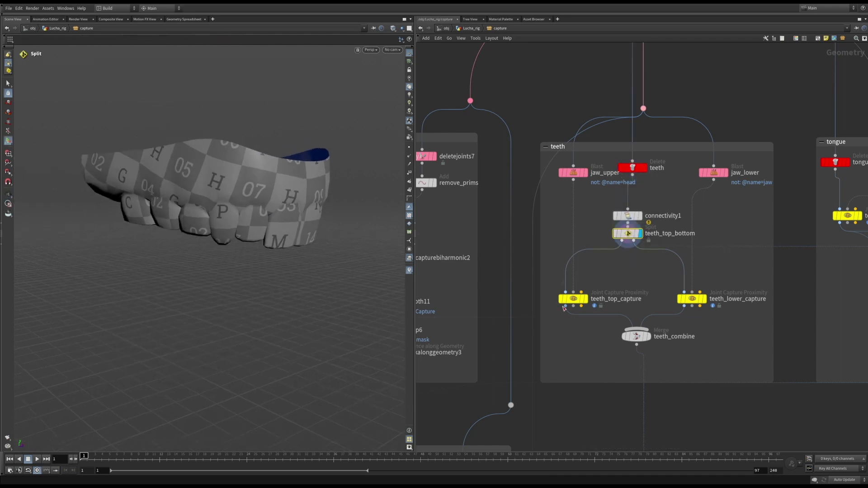
left_click(573, 299)
left_click(696, 298)
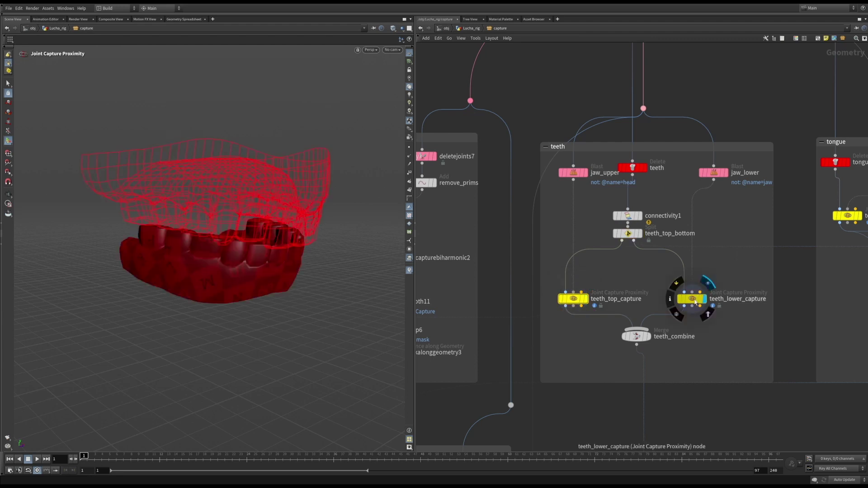
left_click(636, 336)
middle_click_drag(757, 345, 619, 360)
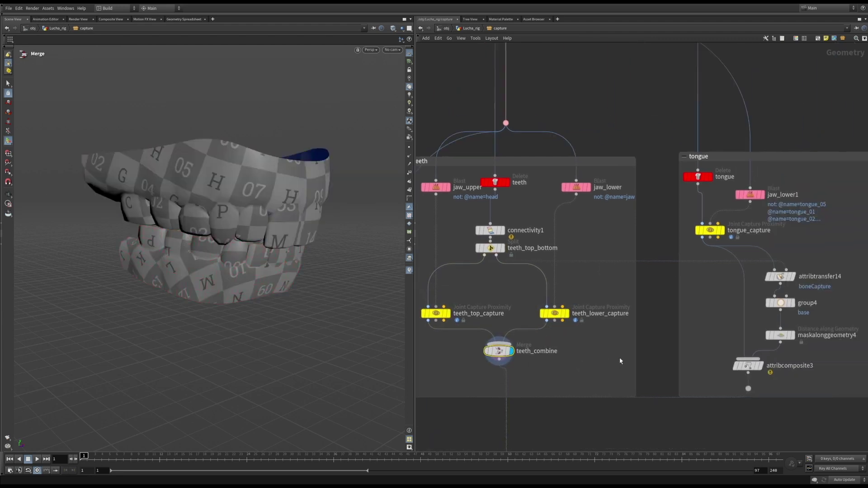
Display the attribcomposite3 node in the tongue section and examine the tongue mesh up close
scroll(617, 357, "down", 3)
middle_click_drag(668, 349, 566, 308)
scroll(576, 315, "up", 2)
left_click_drag(575, 316, 587, 319)
scroll(602, 319, "up", 2)
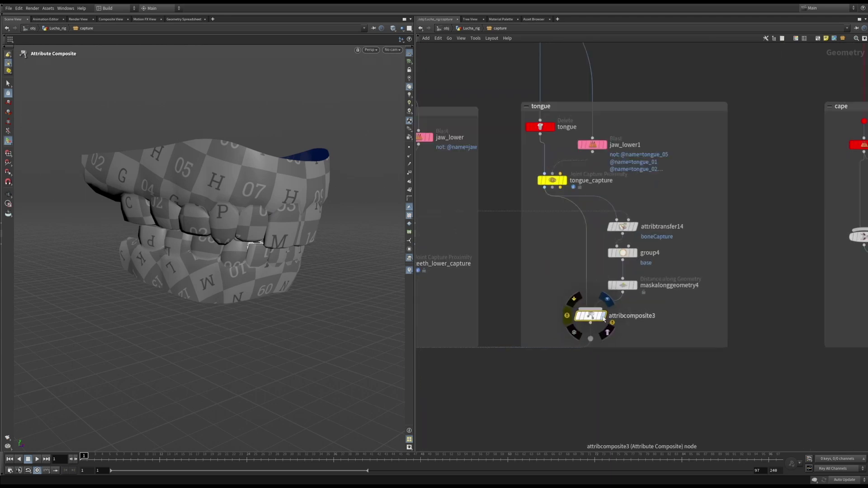
left_click(602, 316)
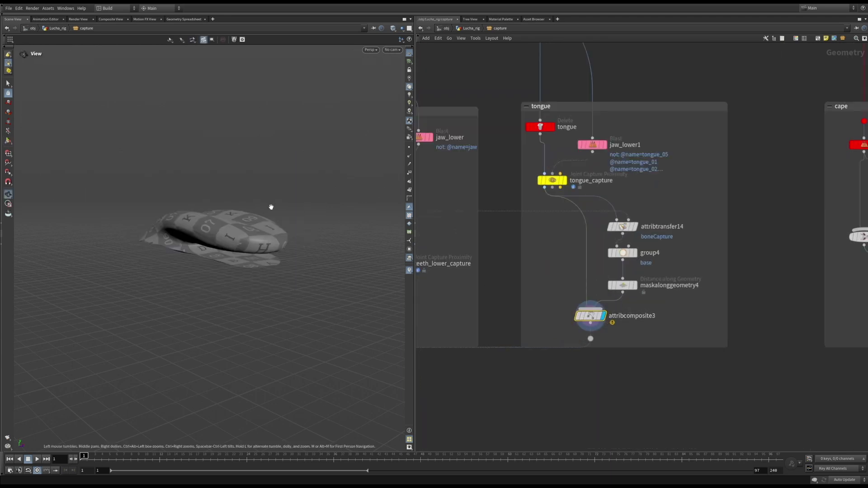
left_click_drag(270, 206, 186, 218, "alt")
right_click_drag(187, 218, 292, 221, "alt")
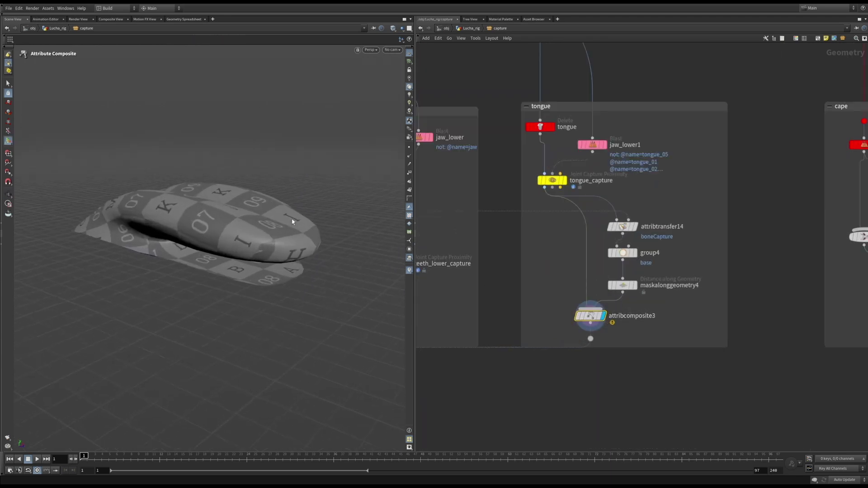
Display tongue_capture, attribtransfer14 and maskalonggeometry4 in turn to inspect the tongue's capture weights and base mask
left_click(564, 181)
left_click_drag(261, 190, 288, 224)
key("Return")
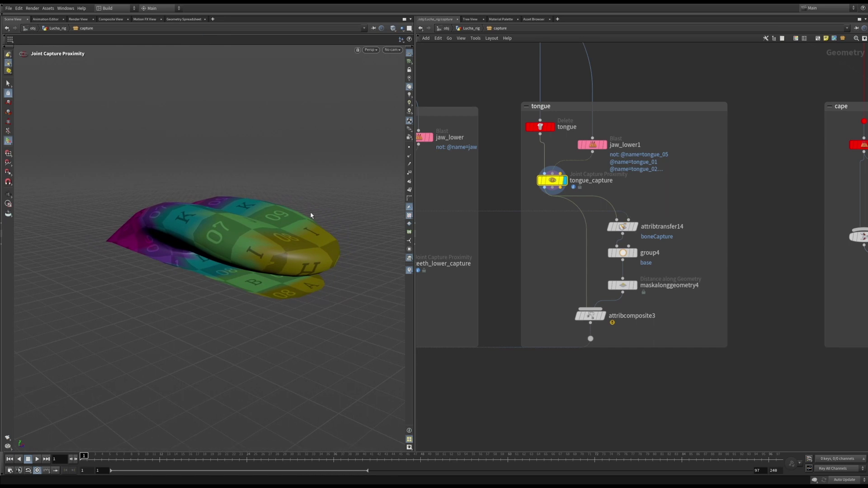
left_click(637, 226)
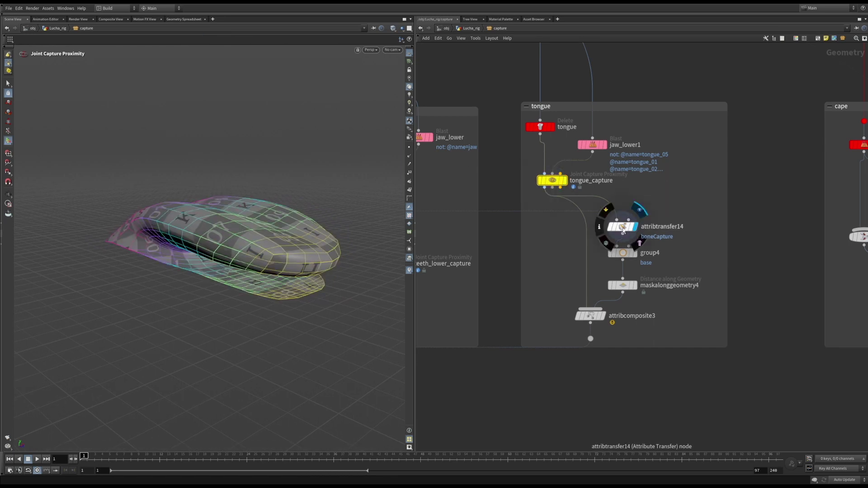
left_click(637, 287)
key("Escape")
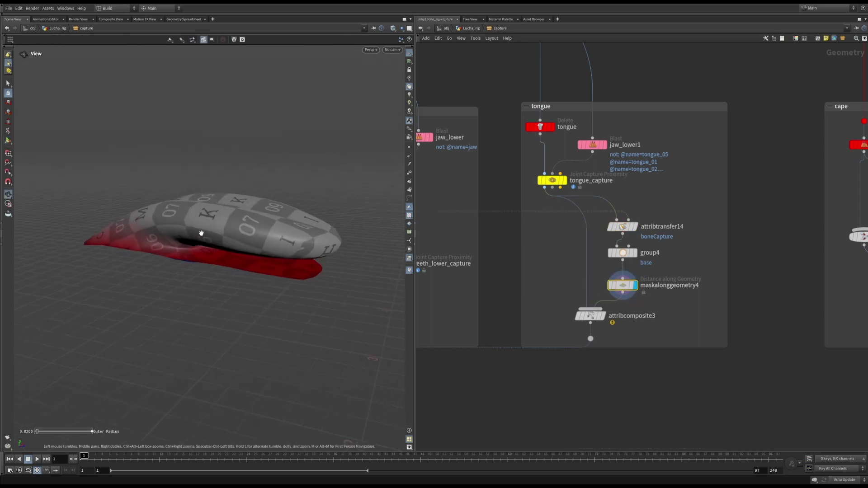
mouse_move(201, 233)
left_mouse_down()
mouse_move(265, 235)
mouse_move(206, 238)
left_mouse_up()
key("Return")
Display attribcomposite3 and inspect its operator and attribute parameters for blending the tongue weights
left_click(606, 300)
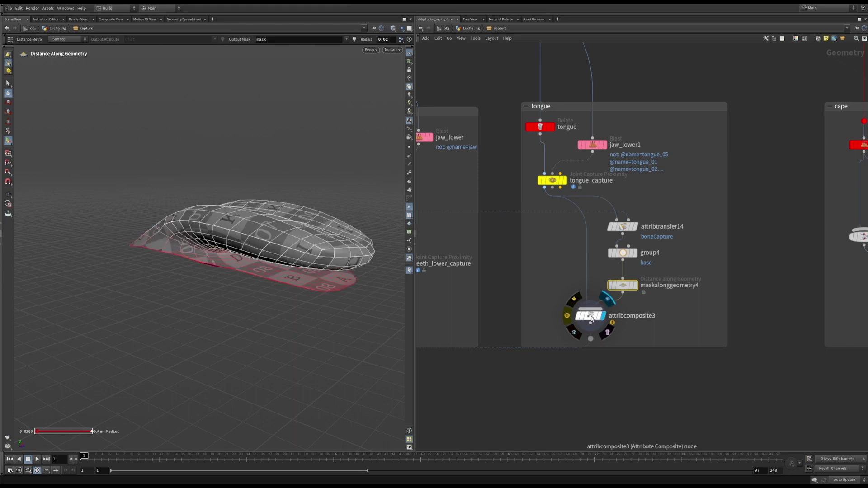
left_click(591, 315)
key("p")
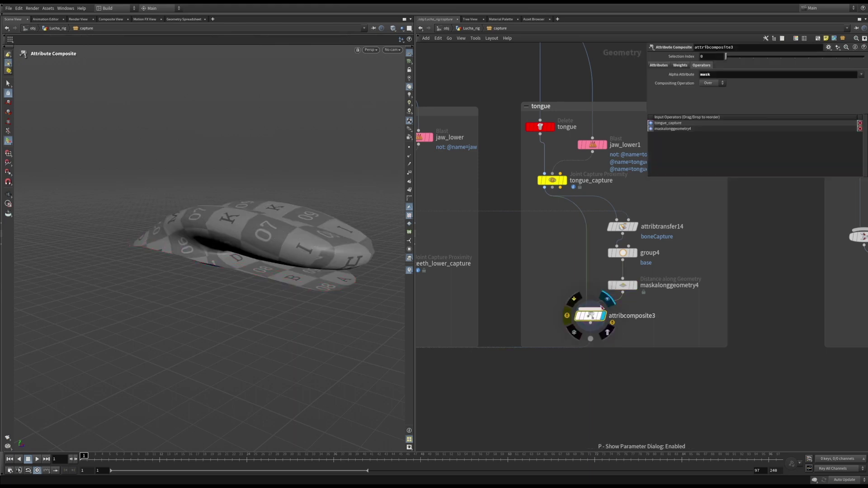
left_click(658, 67)
middle_click_drag(762, 261, 496, 273)
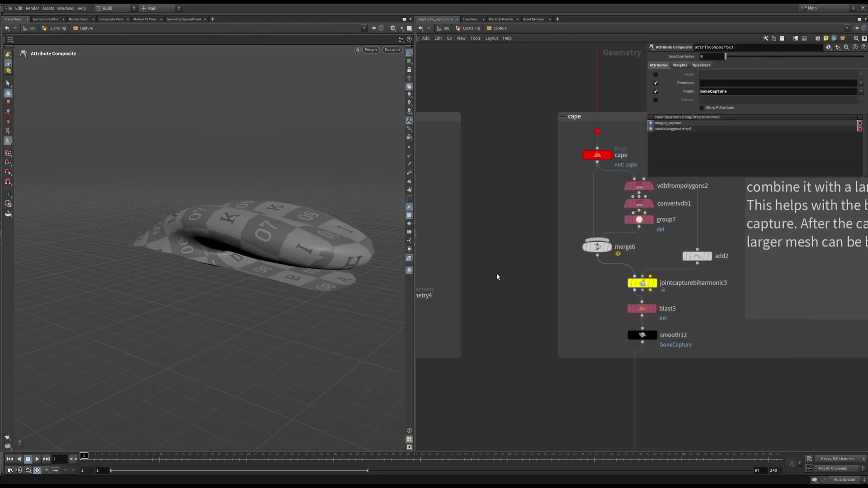
scroll(479, 273, "down", 2)
key("p")
Display the cape and merge6 nodes in the cape section and examine the cape combined with its thicker mesh
scroll(572, 190, "up", 1)
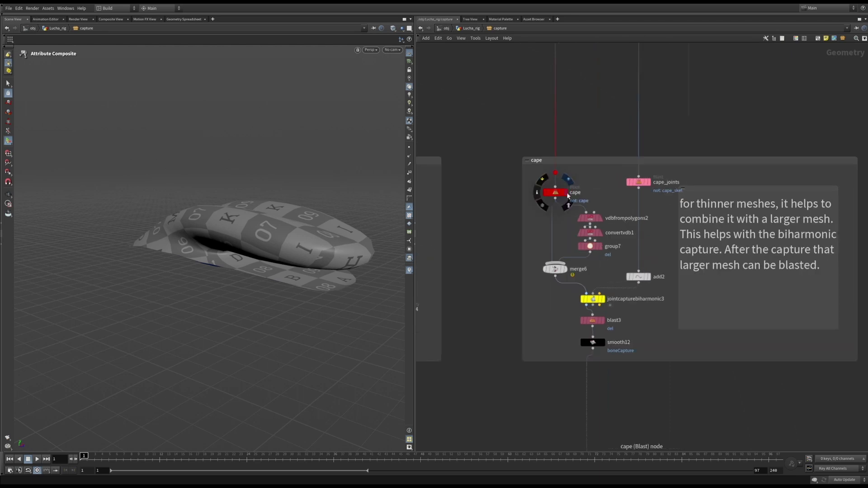
left_click(567, 193)
left_click_drag(345, 227, 293, 247)
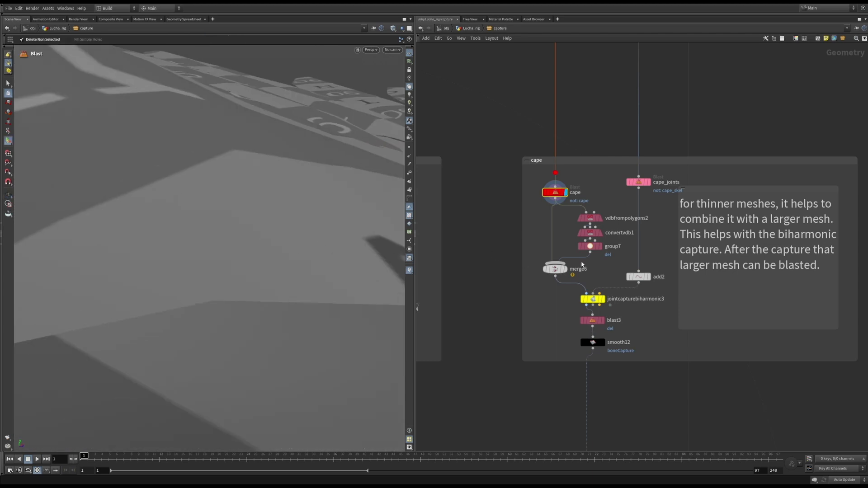
mouse_move(350, 210)
left_mouse_down()
mouse_move(340, 203)
mouse_move(362, 213)
left_mouse_up()
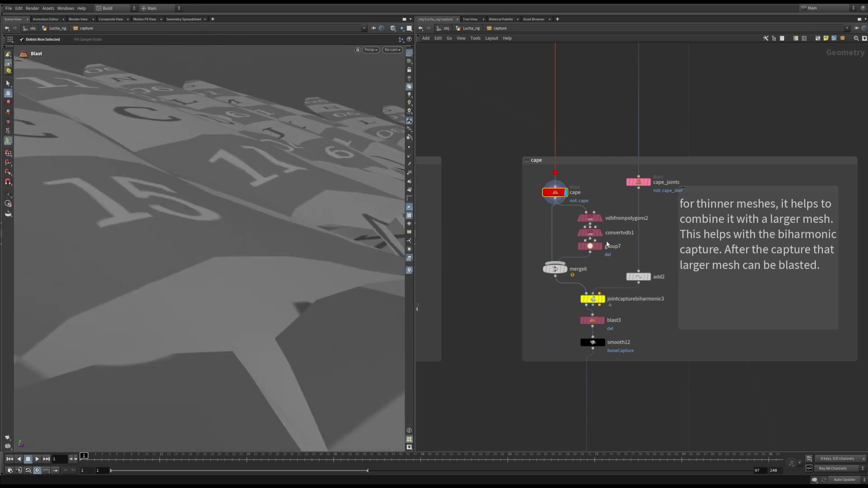
left_click(564, 269)
key("g")
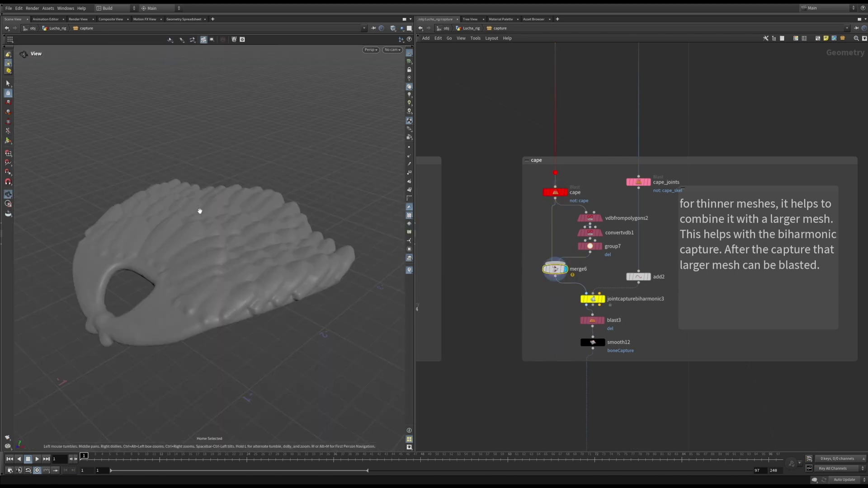
Display jointcapturebiharmonic3 in the cape section and examine the capture weights on the combined cape mesh from several angles
right_click_drag(316, 206, 262, 241)
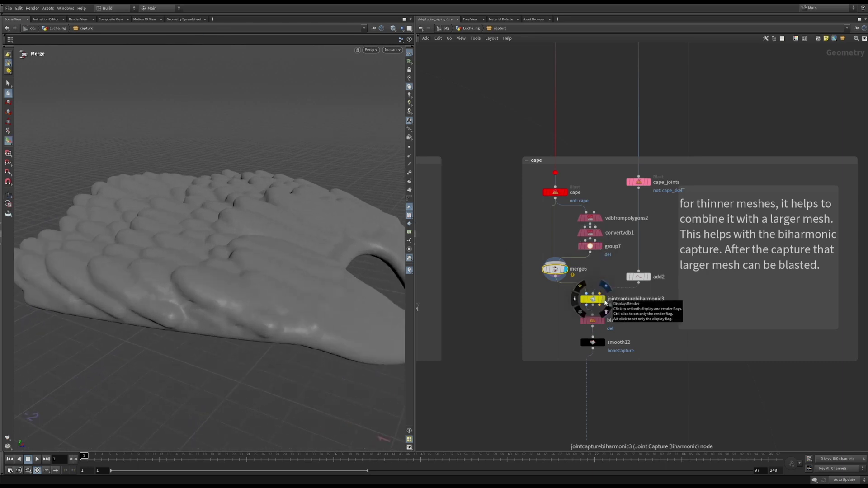
left_click(605, 300)
left_click(595, 300)
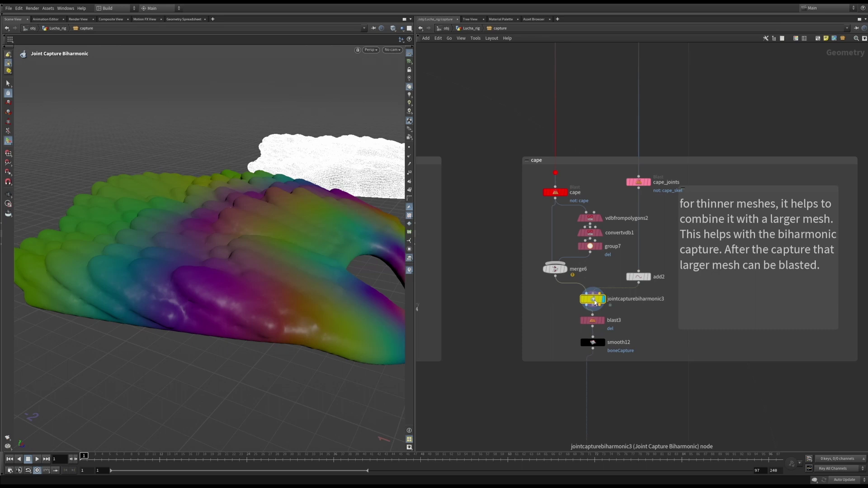
key("Escape")
left_click_drag(306, 206, 343, 206)
key("Return")
key("Escape")
key("Return")
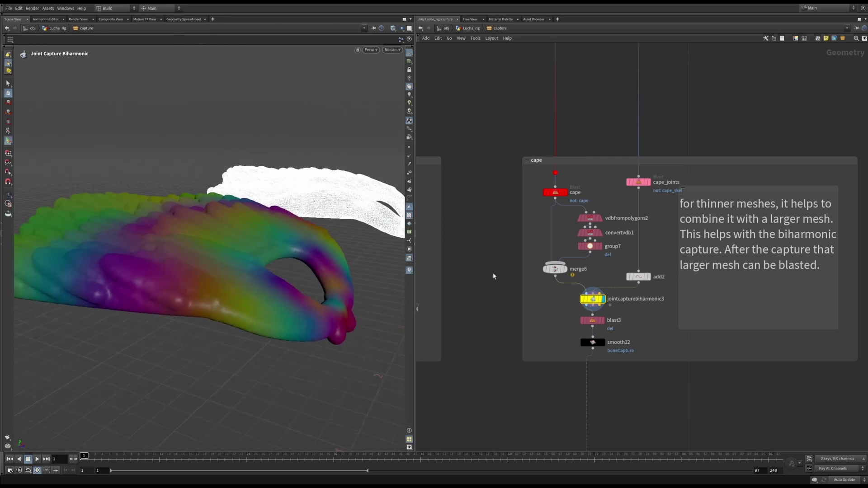
Display blast3 and smooth12 in turn to inspect the cape with the thicker mesh removed
left_click(603, 321)
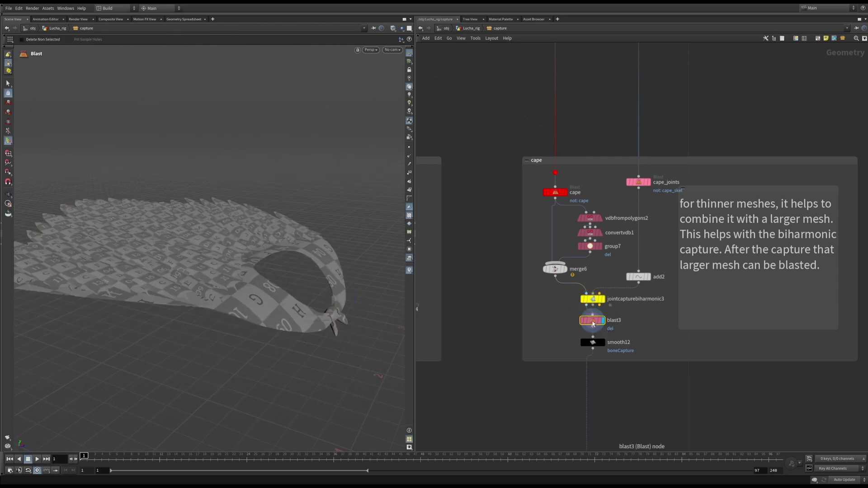
right_click_drag(147, 262, 294, 263, "alt")
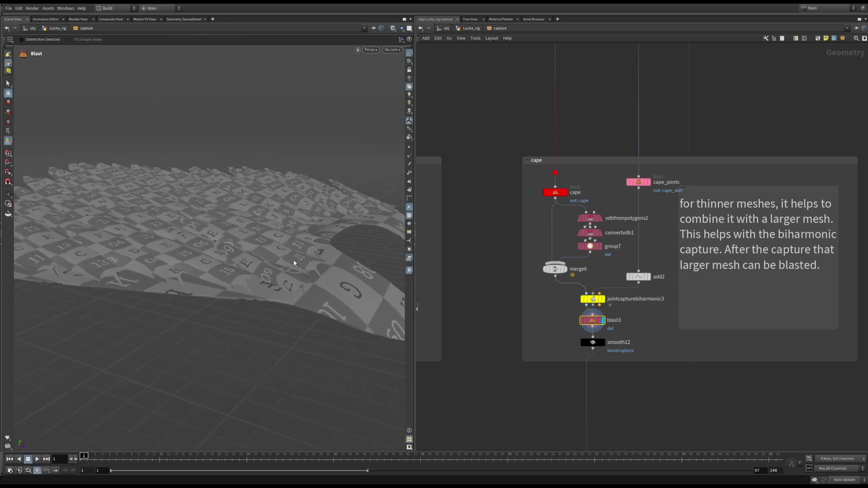
left_click(602, 343)
Display the lash subnetwork and fix_clipping around the skin-to-geo weight refinement section and examine the character's face
right_click_drag(505, 342, 487, 390)
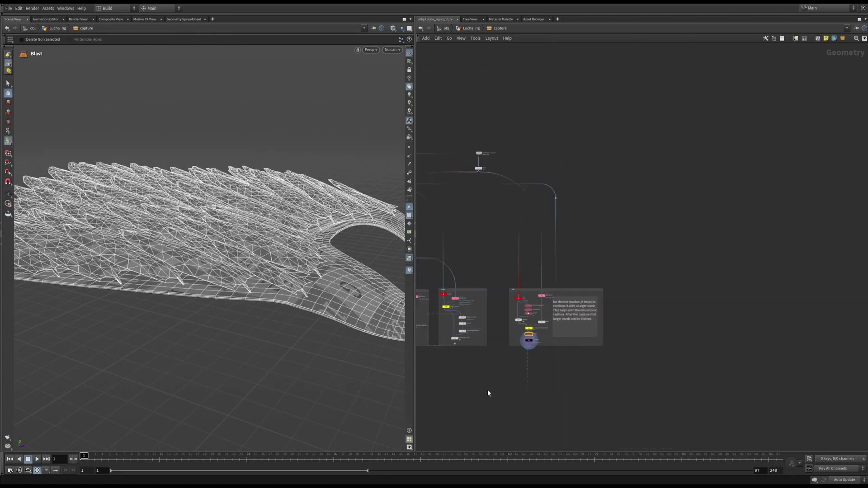
middle_click_drag(488, 389, 712, 59)
scroll(502, 317, "up", 10)
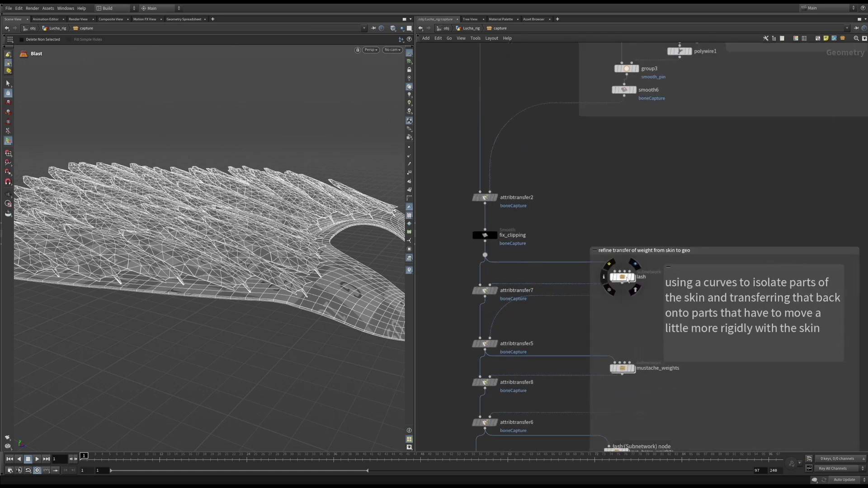
left_click(627, 279)
left_click(633, 279)
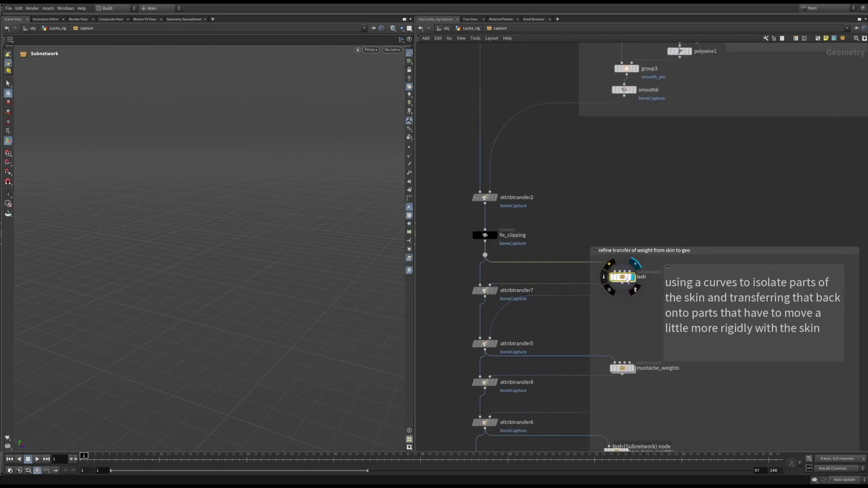
left_click(495, 235)
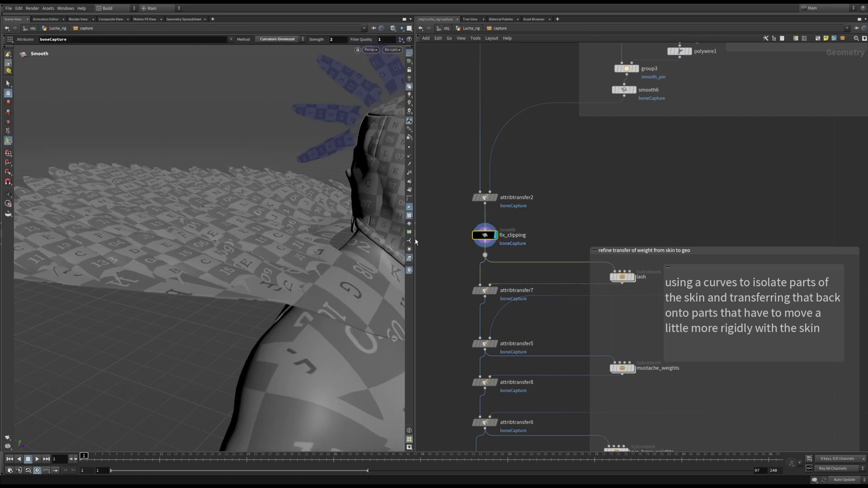
key("Escape")
left_click_drag(326, 206, 252, 200)
scroll(212, 226, "up", 4)
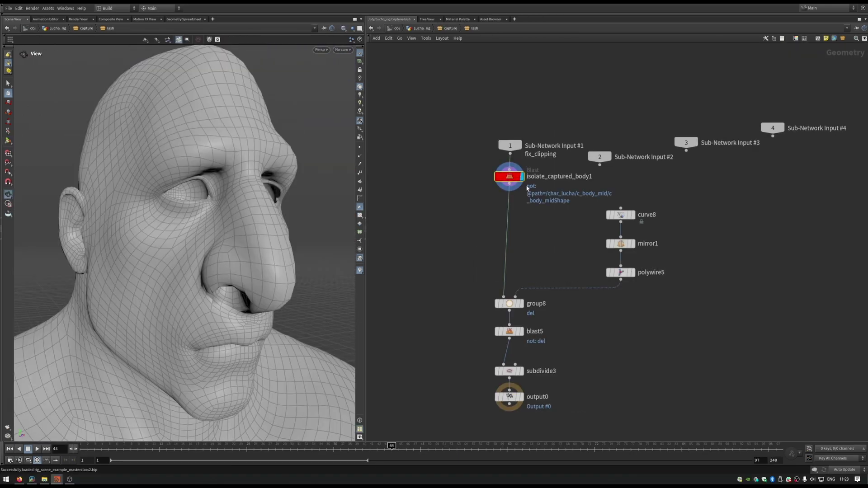
Inside the lash subnetwork, display polywire5, group8, blast5 and subdivide3 in turn to examine how the eyelid skin is isolated
left_click(632, 272)
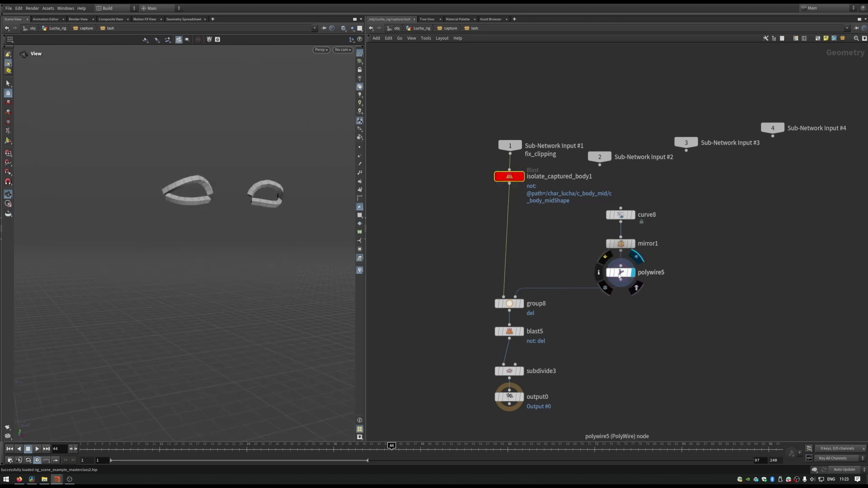
left_click(521, 303)
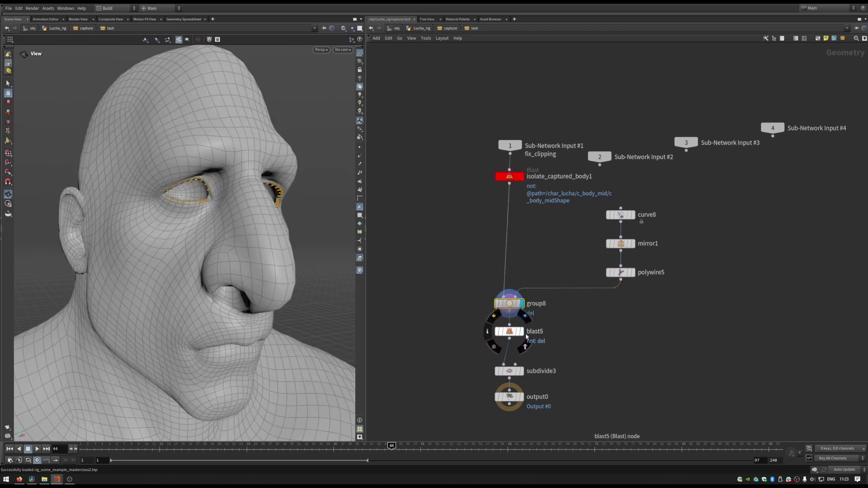
left_click(519, 331)
left_click_drag(229, 155, 239, 163)
right_click_drag(239, 162, 354, 140)
left_click_drag(336, 141, 291, 148)
left_click(520, 371)
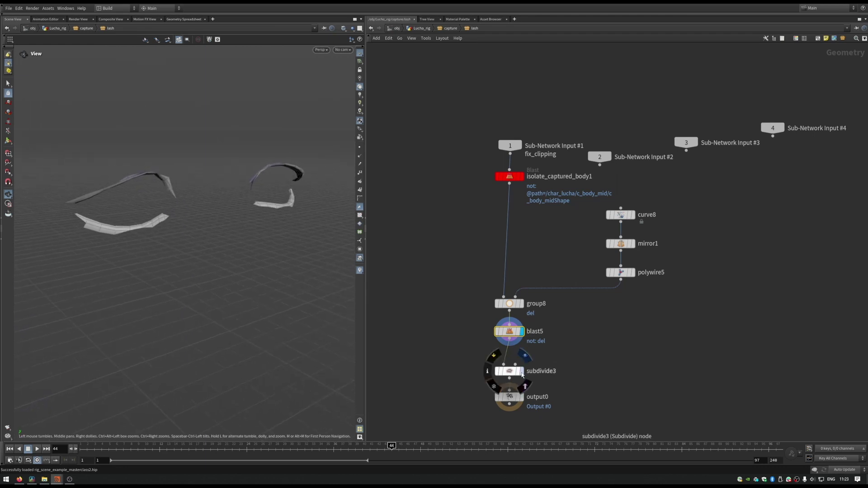
right_click_drag(278, 225, 224, 220)
left_click_drag(224, 220, 224, 213)
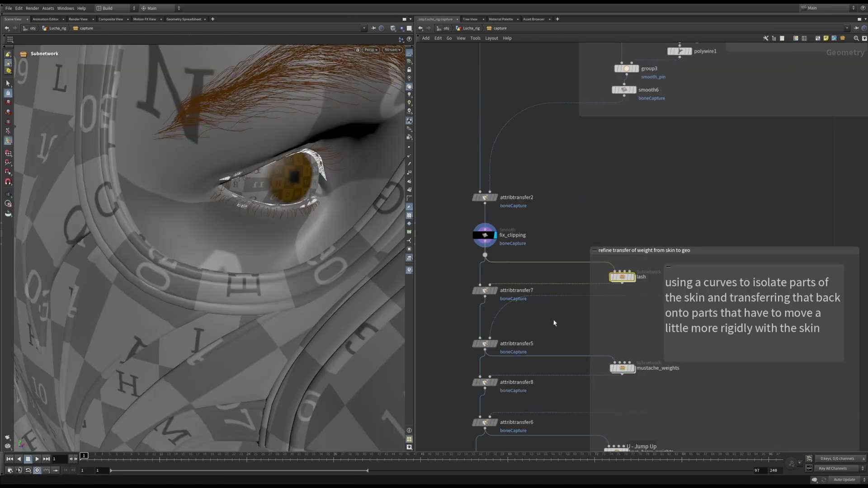
Show attribtransfer7's parameters wide enough to read the full eyelash destination group and the transferred point attribute
middle_click_drag(504, 308, 533, 303)
scroll(530, 301, "up", 2)
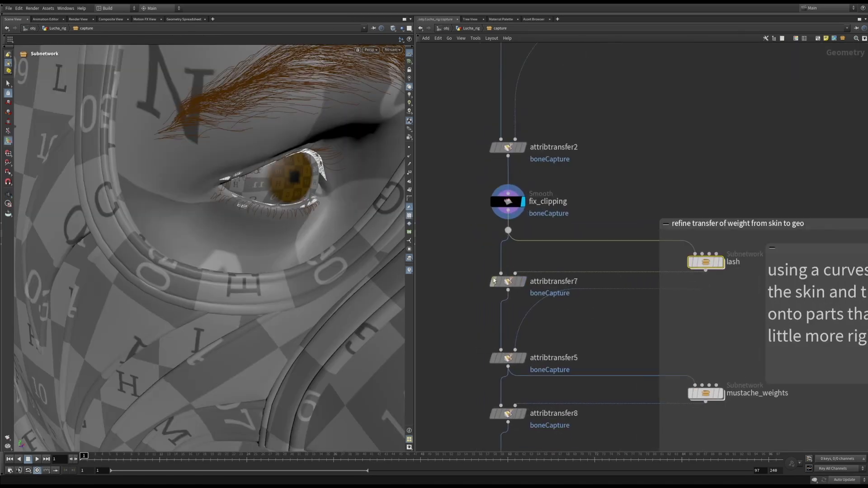
left_click(508, 281)
key("p")
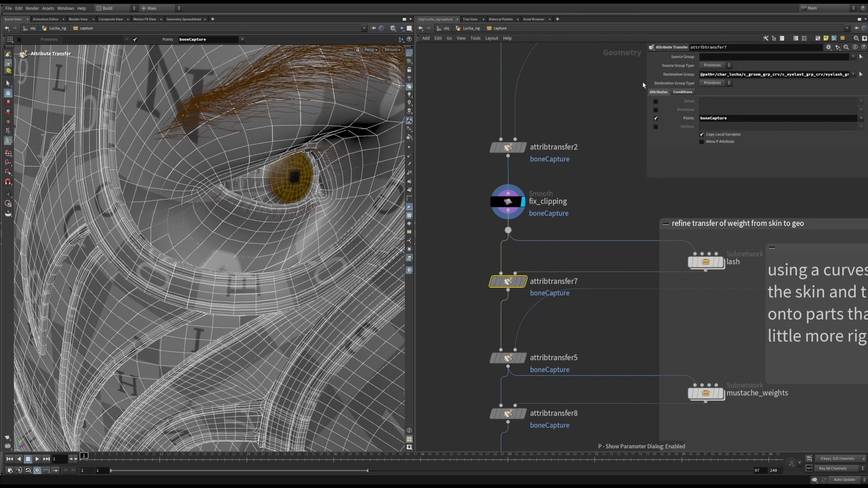
left_click_drag(644, 80, 580, 80)
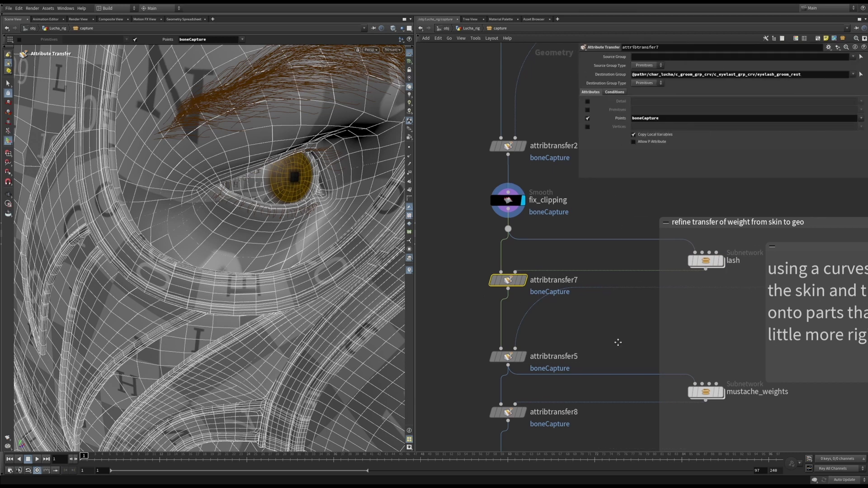
Display bonedeform1 in the test weights section and frame the character's masked head
scroll(507, 180, "down", 4)
middle_click_drag(555, 391, 547, 266)
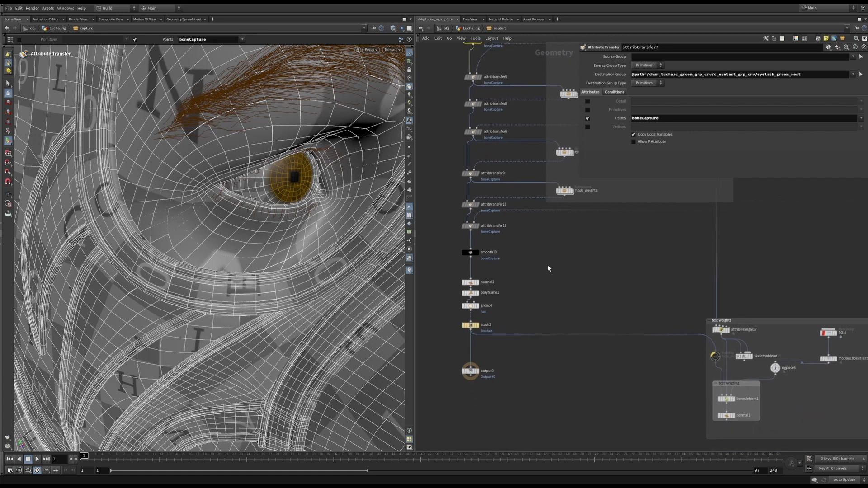
middle_click_drag(649, 324, 532, 251)
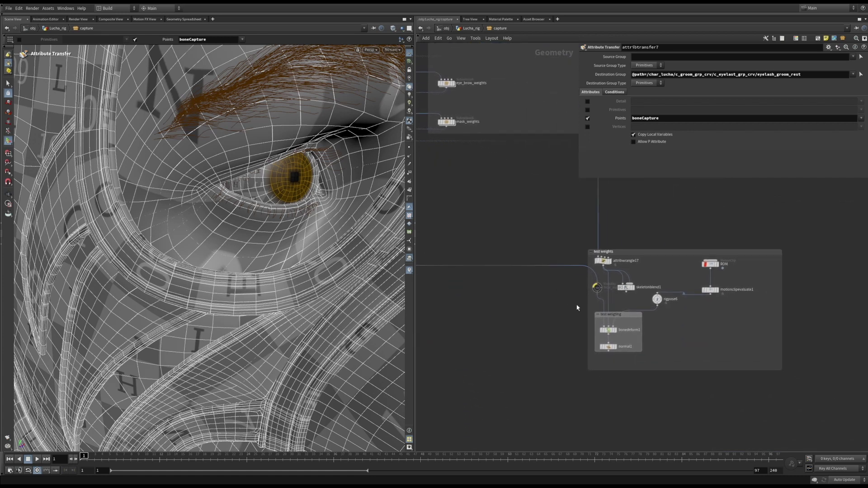
scroll(597, 315, "up", 3)
left_click(631, 342)
left_click(618, 340)
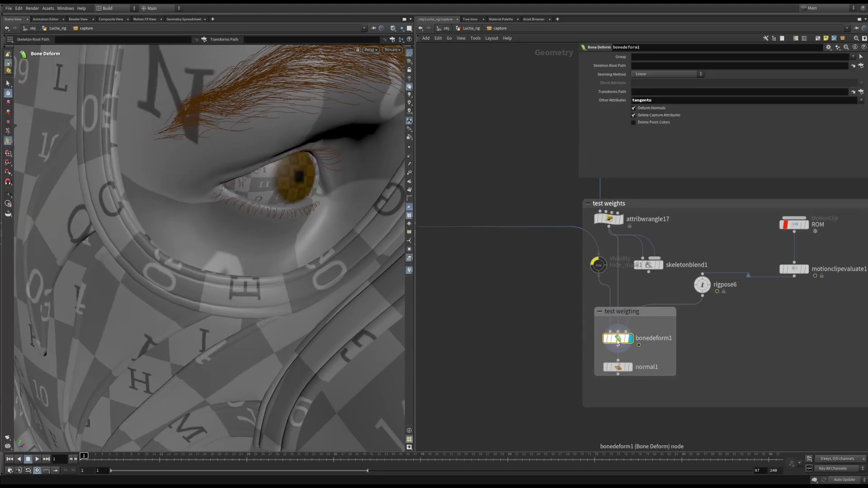
right_click_drag(285, 250, 133, 239, "alt")
left_click_drag(134, 239, 195, 326)
key("Return")
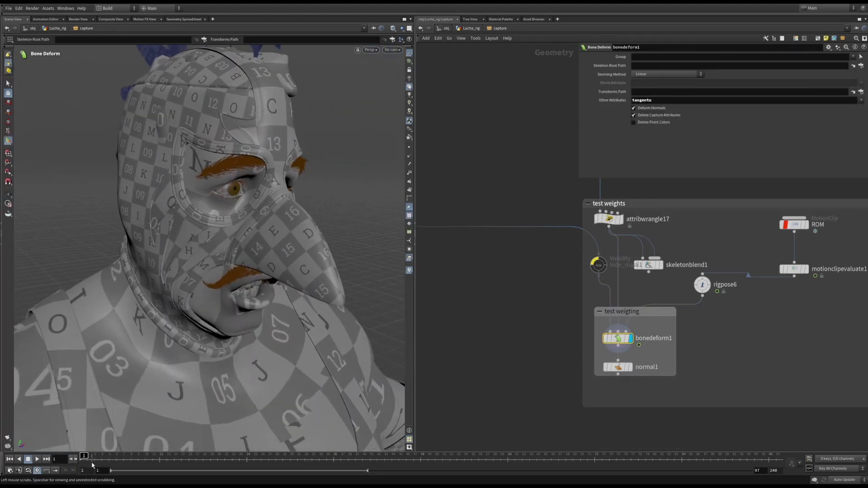
Scrub the range-of-motion animation to frame 44 and examine how the face and body deform
left_click_drag(101, 457, 319, 458)
right_click_drag(207, 322, 259, 289, "alt")
left_click_drag(259, 289, 317, 267, "alt")
left_click_drag(247, 457, 399, 448)
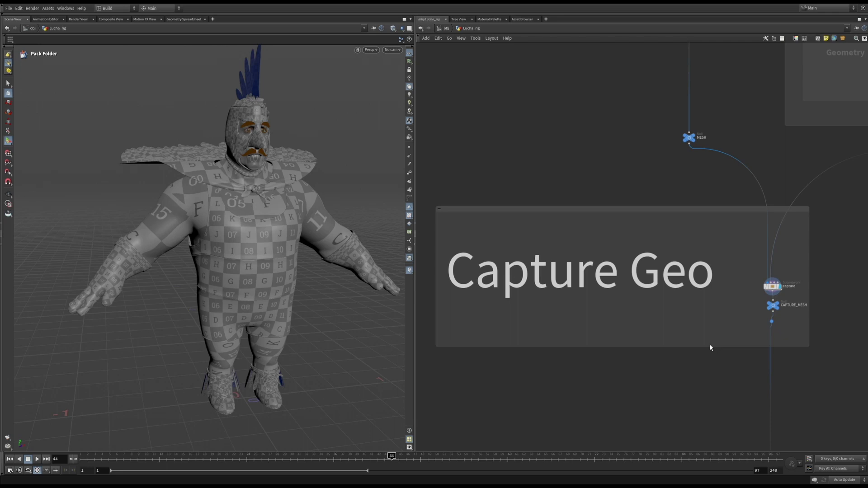
Select packfolder2 in the Pack character elements section of Lucha_rig and show its parameters
right_click_drag(795, 367, 807, 403, "alt")
middle_click_drag(807, 404, 497, 57, "alt")
scroll(588, 273, "up", 8)
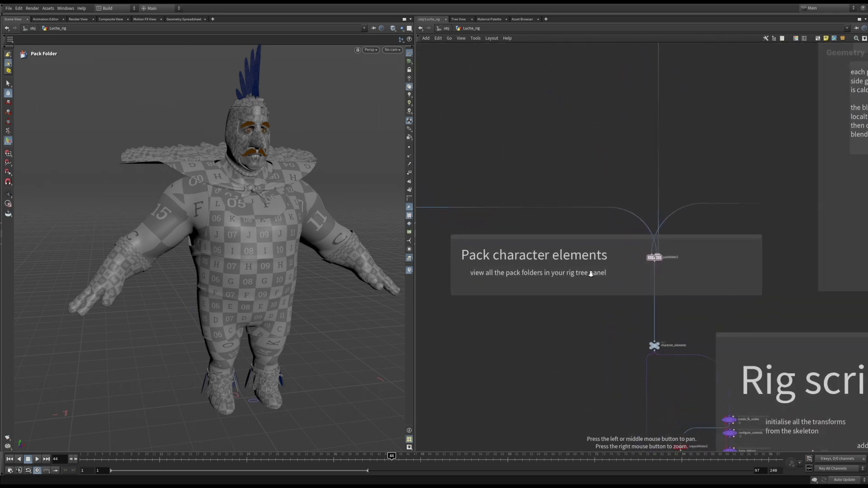
left_click(704, 253)
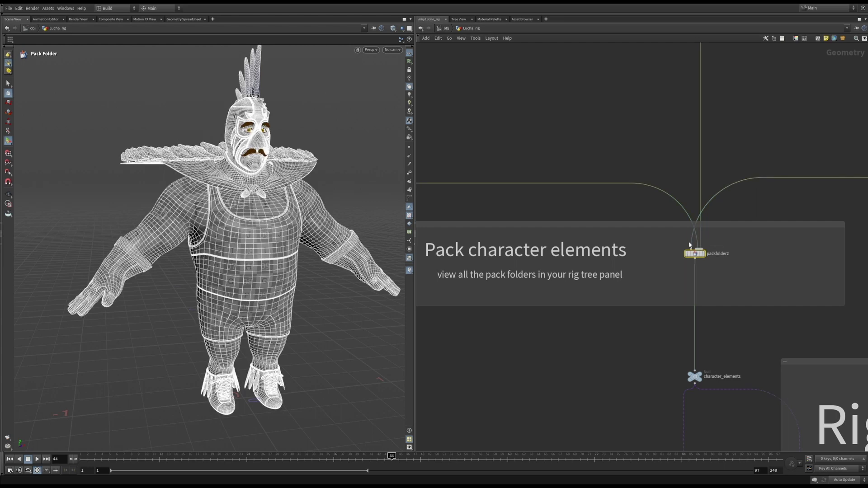
key("p")
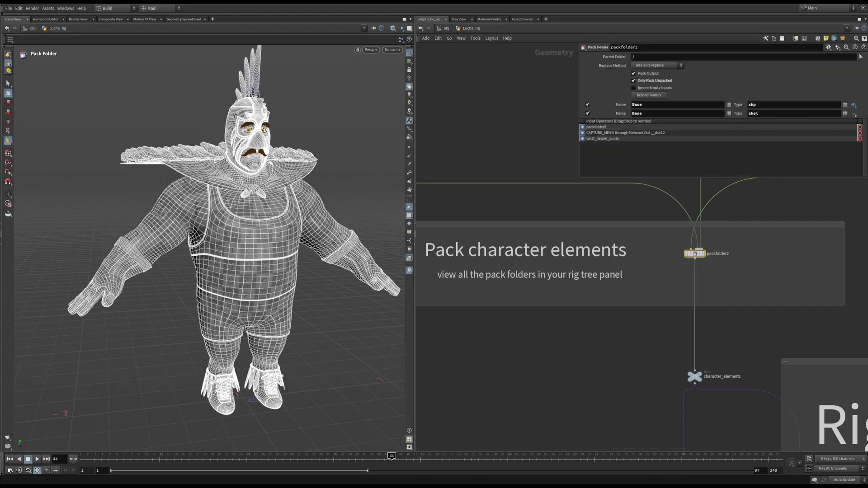
View packfolder2's packed folders in a floating Rig Tree and review the type choices for its first Base entry
left_click_drag(867, 211, 402, 158)
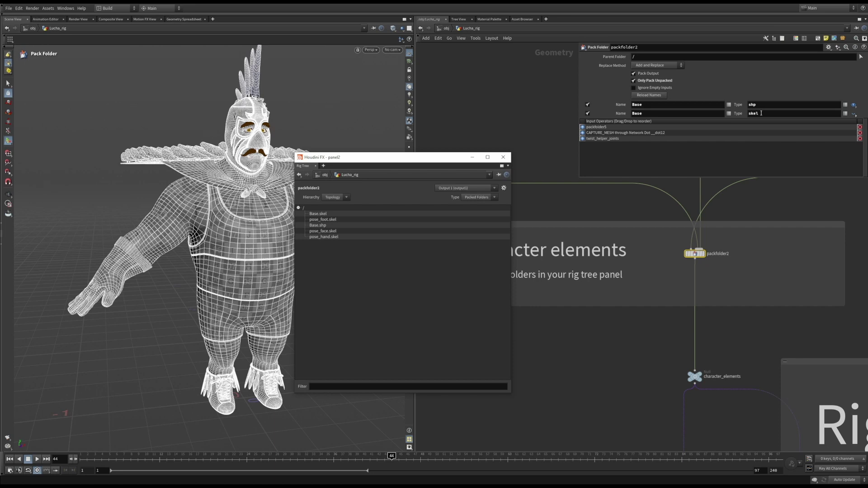
left_click(845, 105)
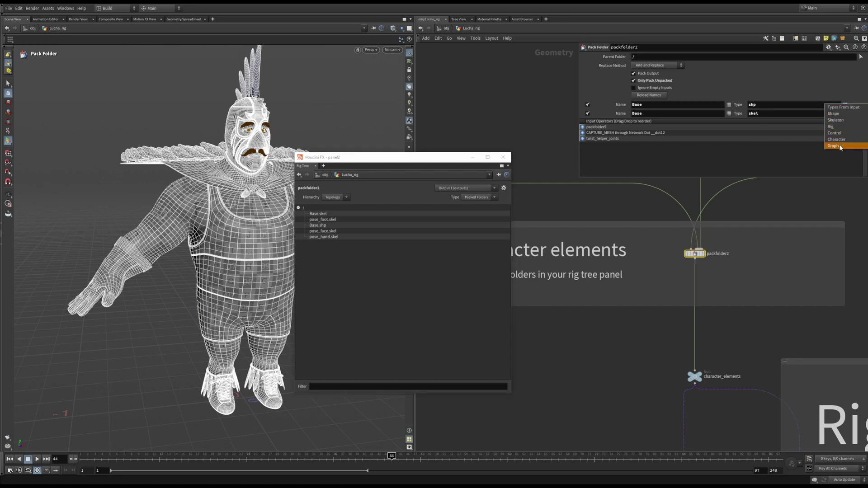
left_click(836, 89)
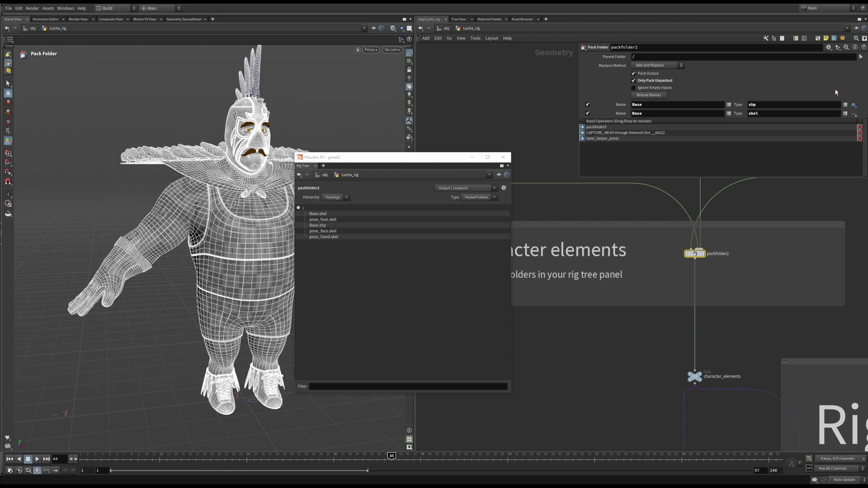
Find the Pack poseshapes section below the Pose Shapes networks and select packfolder5 to view its packed folders
middle_click_drag(796, 196, 483, 294)
middle_click_drag(767, 312, 452, 316)
middle_click_drag(677, 338, 562, 338)
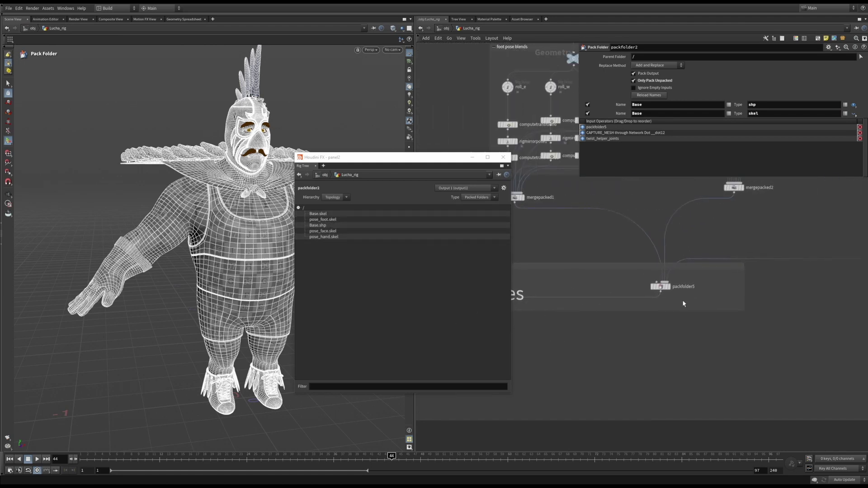
scroll(706, 283, "down", 5)
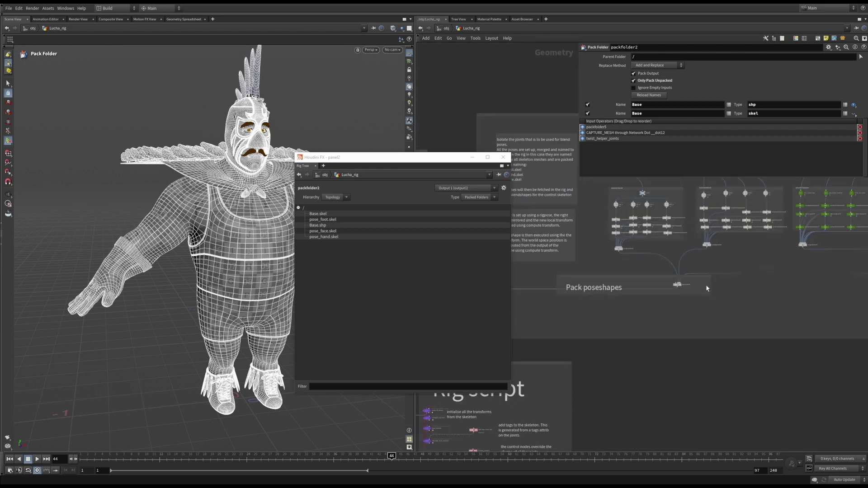
middle_click_drag(771, 286, 654, 313)
scroll(655, 312, "up", 5)
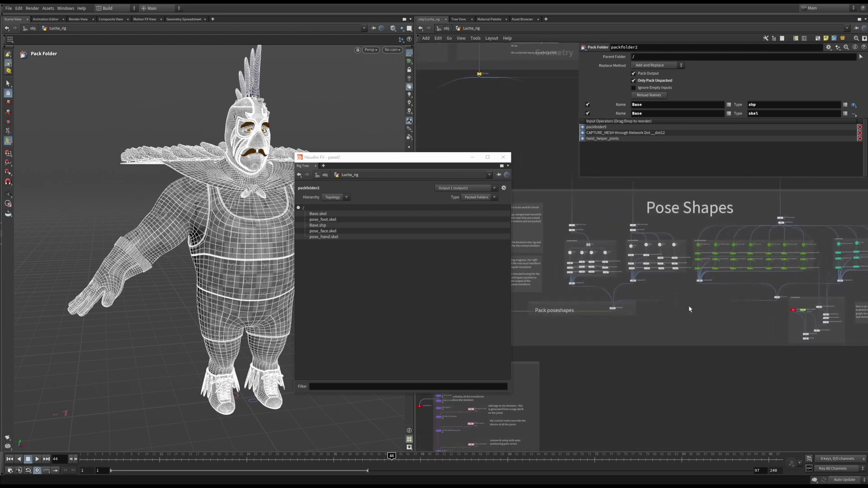
left_click(616, 312)
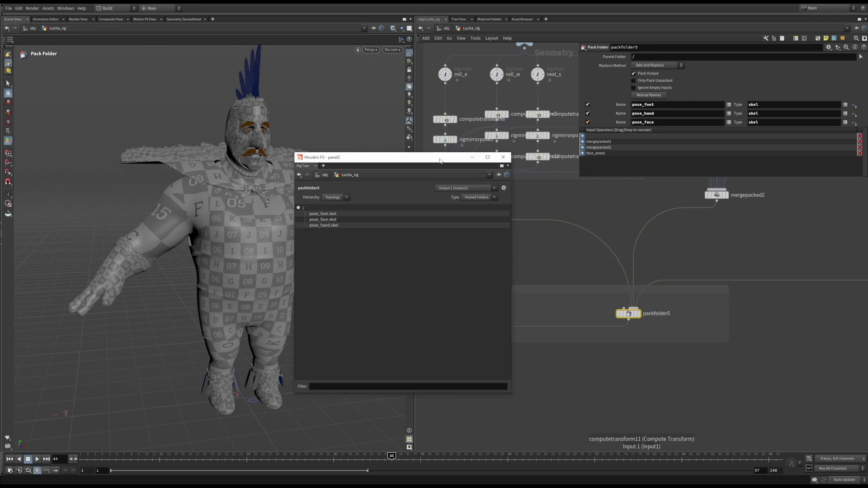
Move the Rig Tree window clear of the network and examine how the pose blends feed into packfolder5
left_click_drag(439, 157, 305, 150)
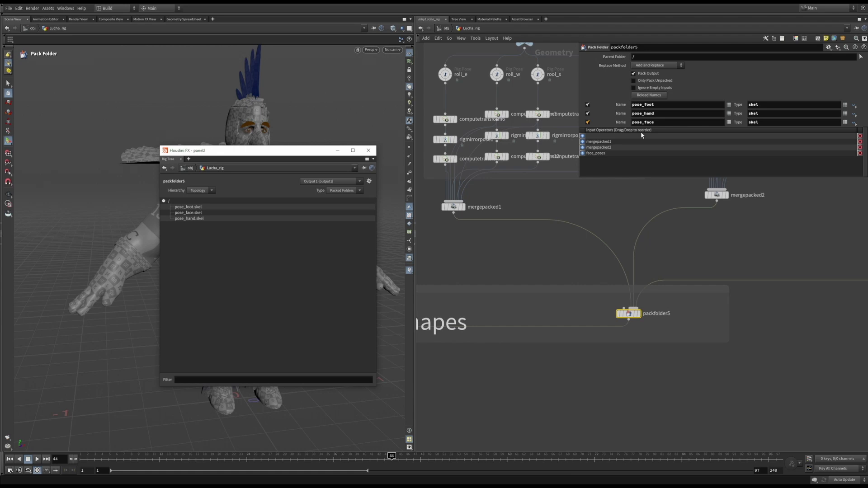
middle_click_drag(519, 197, 564, 228)
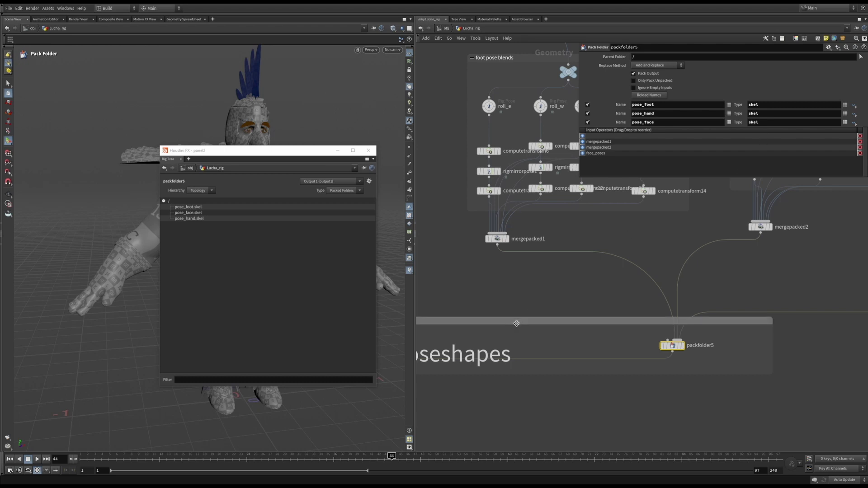
scroll(565, 283, "down", 5)
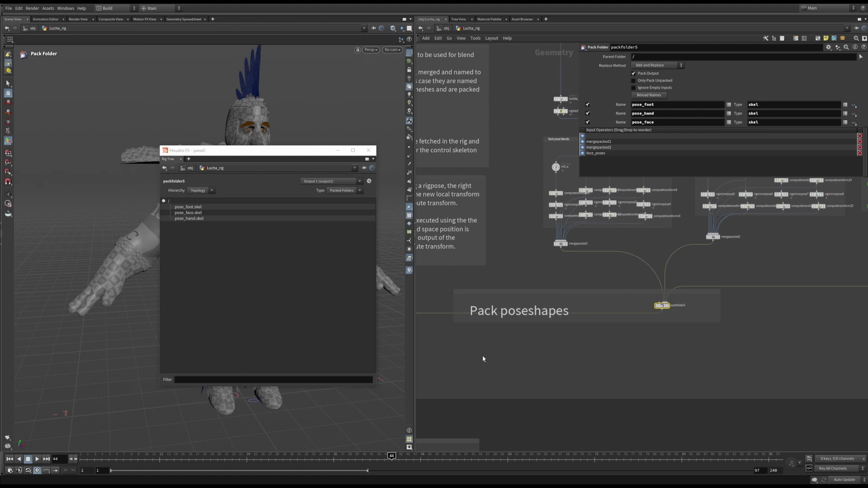
Return to the Pack character elements section and select packfolder2 with its display turned on
middle_click_drag(461, 365, 831, 289)
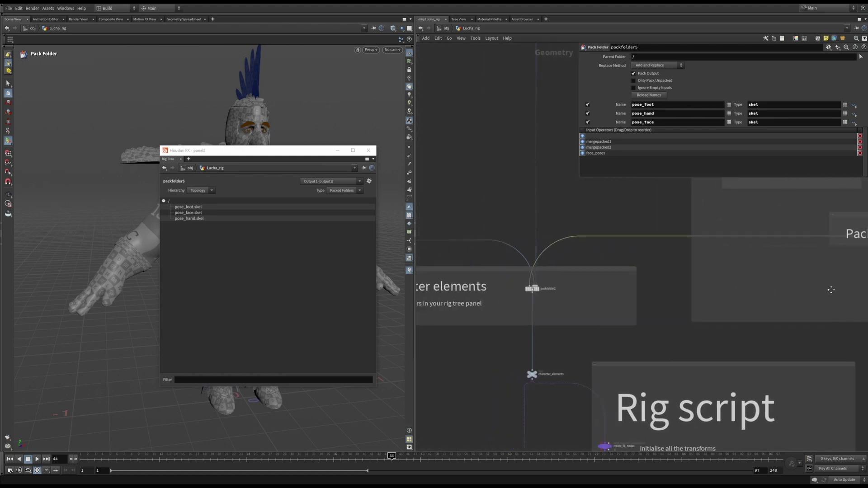
scroll(495, 280, "up", 4)
left_click_drag(626, 330, 560, 290)
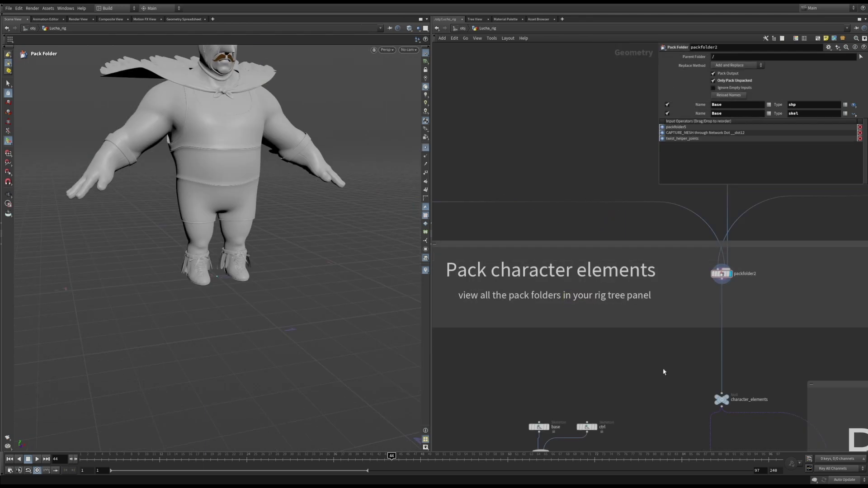
Find the small example network beside Rig script, display its base skeleton, and select the ctrl skeleton to compare their joints
middle_click_drag(677, 402, 647, 320)
scroll(647, 321, "down", 4)
scroll(638, 380, "down", 2)
middle_click_drag(638, 380, 569, 261)
scroll(487, 231, "up", 5)
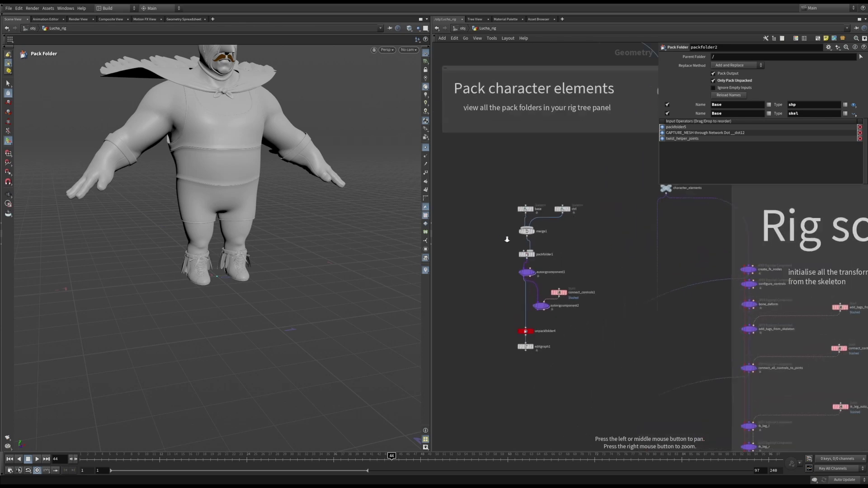
middle_click_drag(531, 231, 517, 245)
left_click(550, 210)
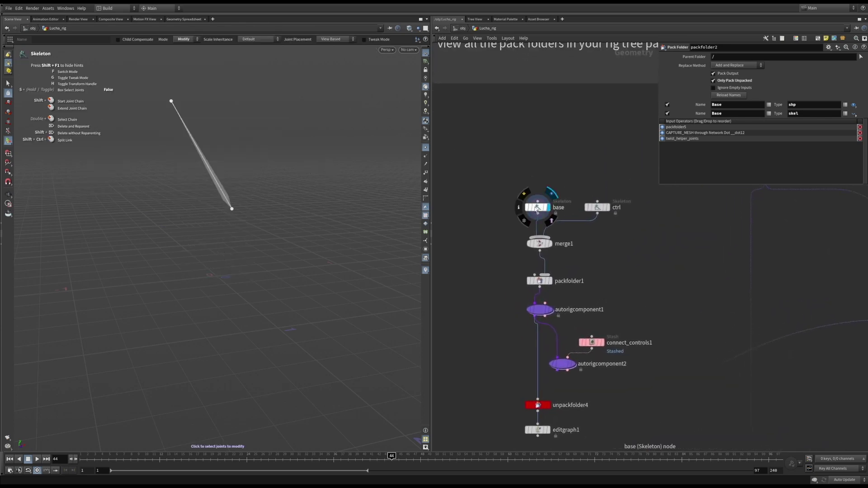
left_click(540, 207)
key("Escape")
left_click_drag(223, 132, 257, 184)
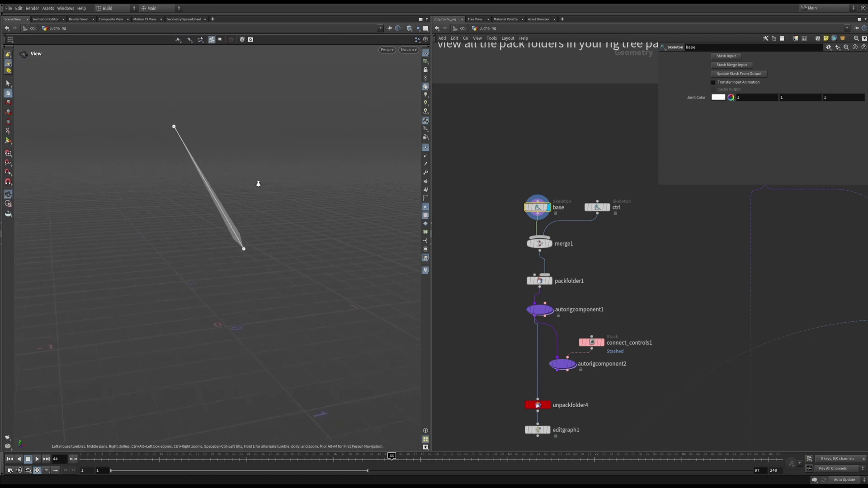
key("Return")
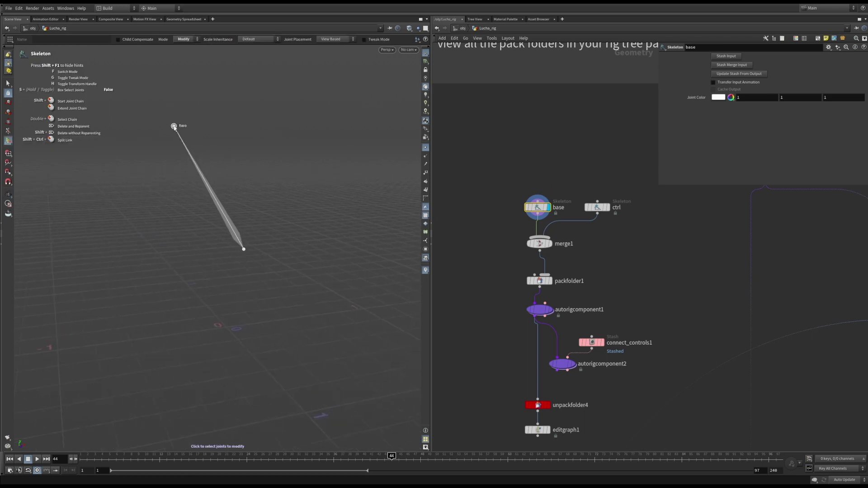
left_click(599, 208)
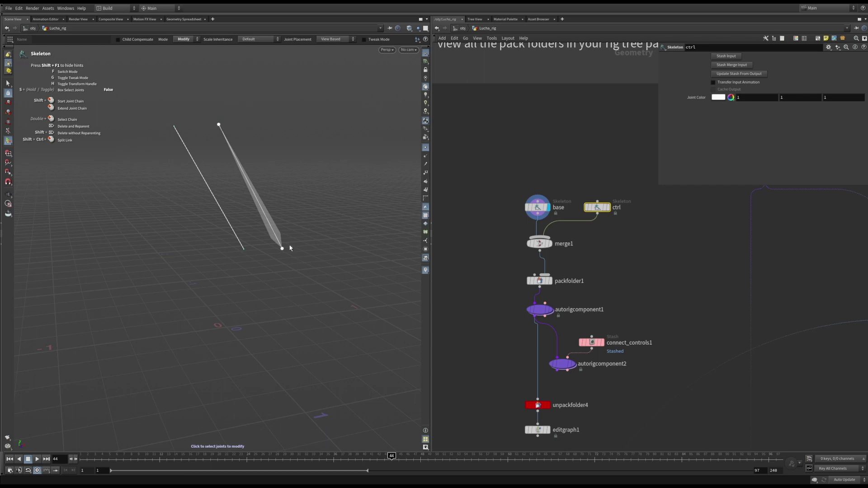
Display autorigcomponent1 and expand its packed folders in a floating Rig Tree window
middle_click_drag(637, 312, 608, 267)
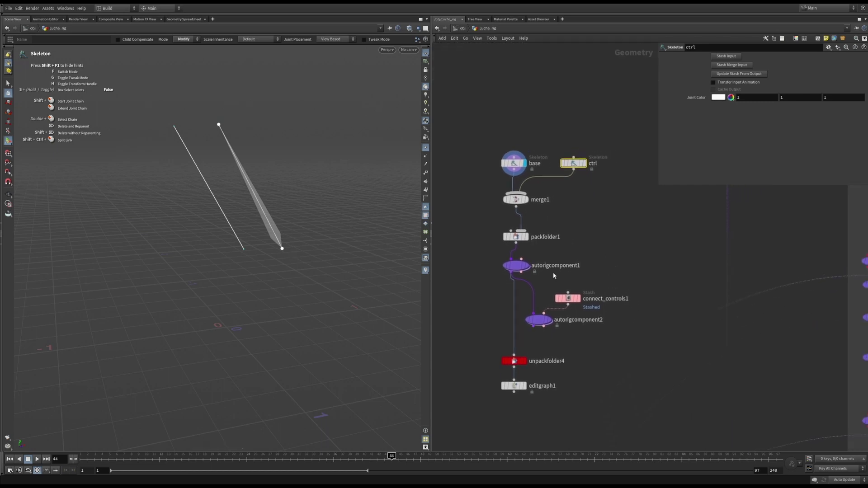
left_click(527, 268)
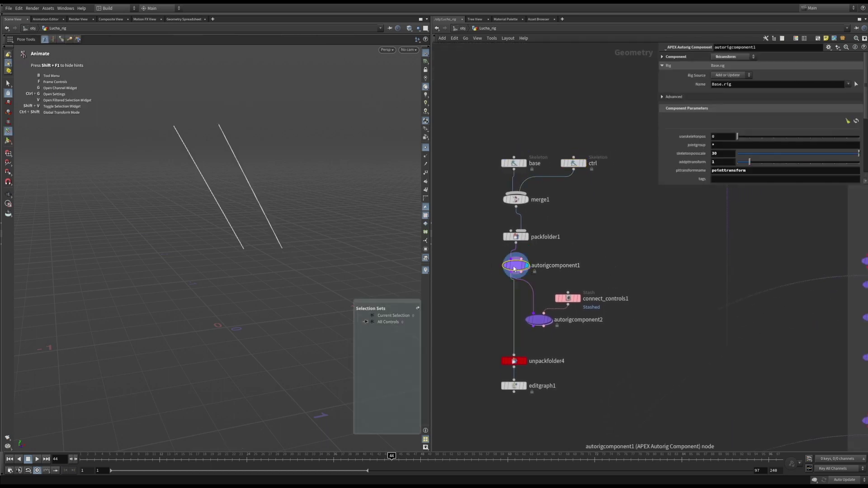
left_click_drag(867, 344, 692, 324)
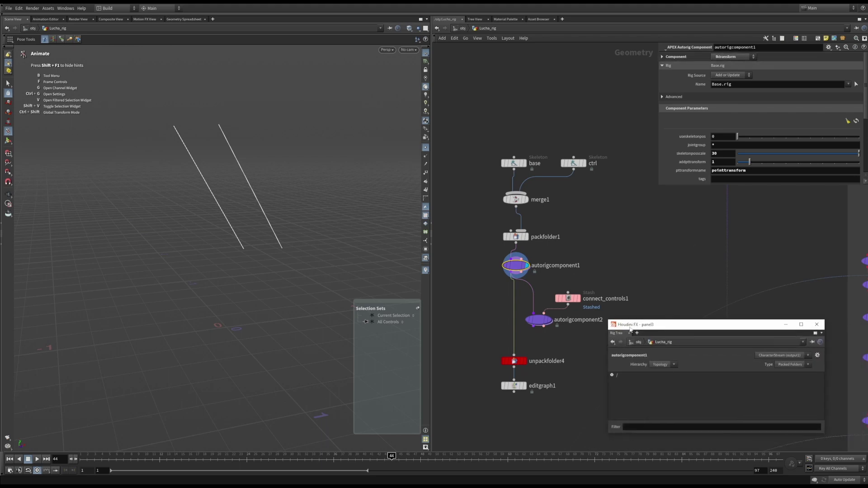
left_click(611, 375)
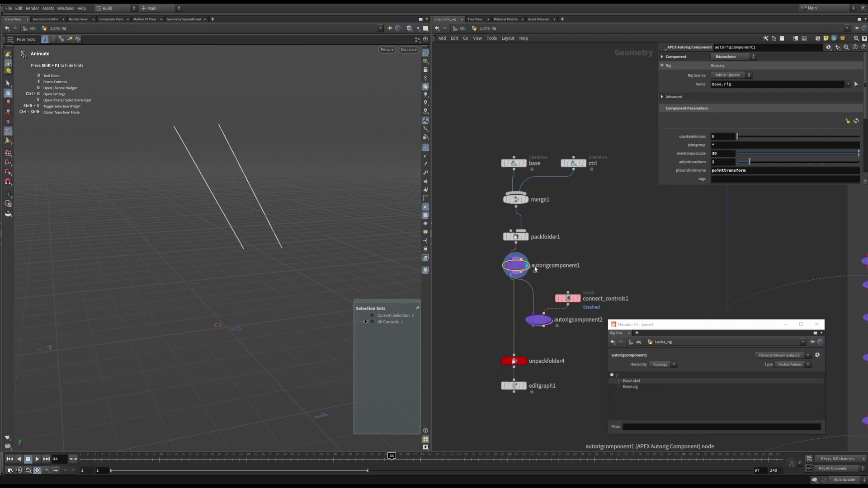
Display unpackfolder4 and view its unpacked rig graph in a floating, enlarged APEX Network View
left_click(525, 365)
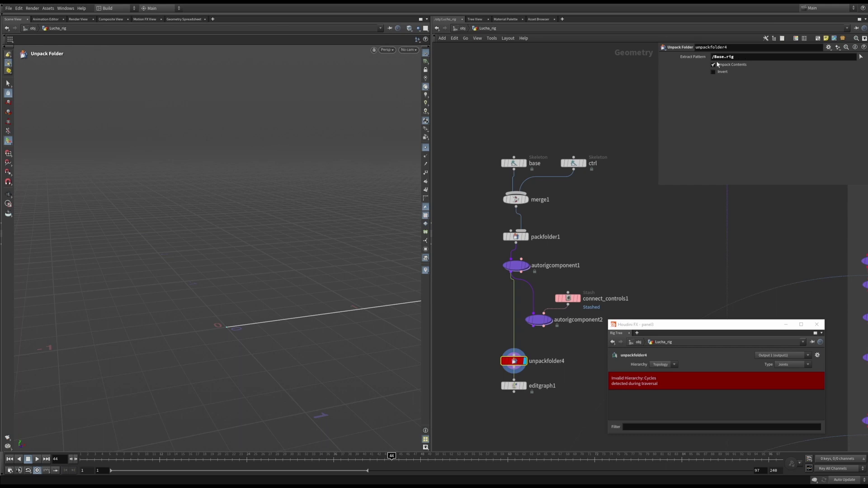
left_click_drag(867, 118, 165, 126)
left_click_drag(419, 353, 501, 421)
scroll(175, 252, "up", 2)
middle_click_drag(215, 241, 190, 240)
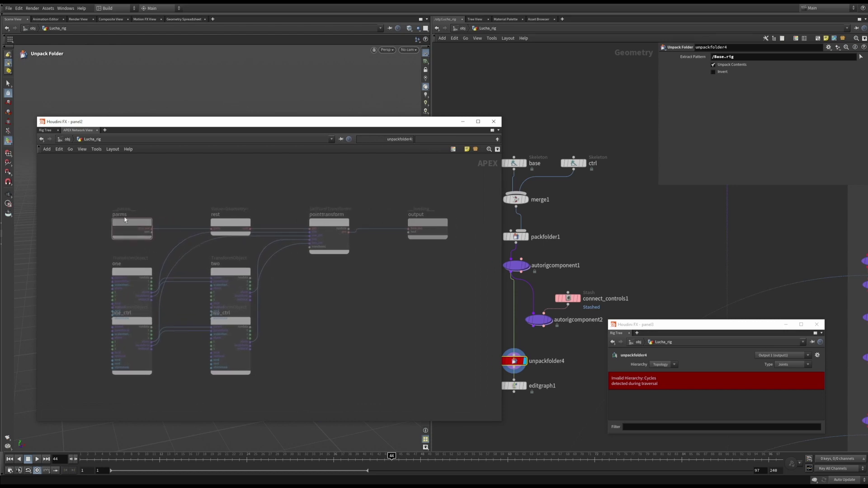
Examine the graph's transform object nodes, pointtransform and output nodes, and move the APEX window lower over the viewport
left_click_drag(84, 247, 267, 360)
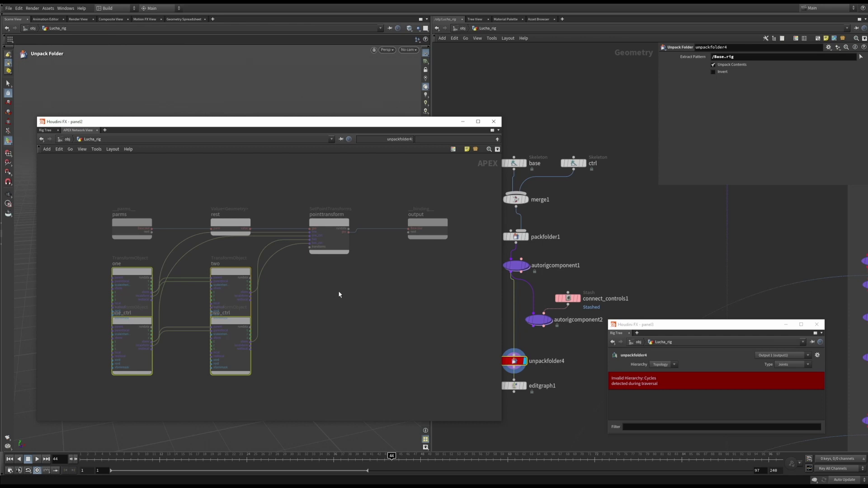
left_click_drag(339, 294, 314, 211)
left_click(427, 226)
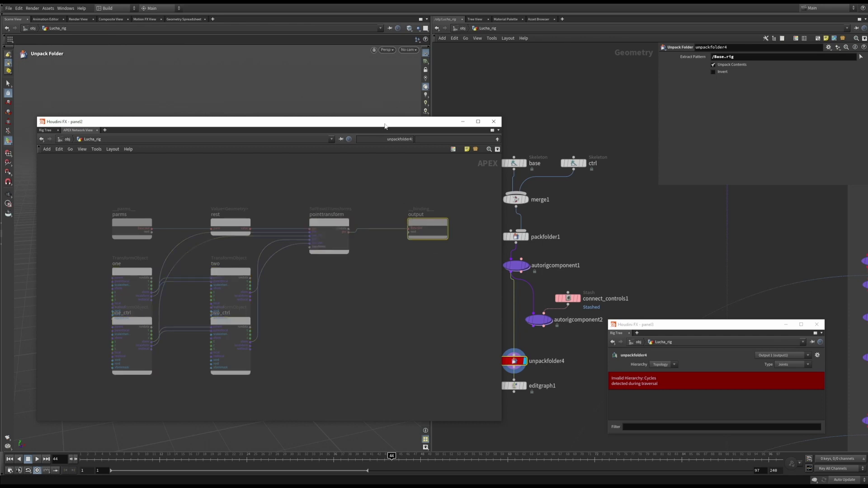
left_click_drag(379, 122, 355, 233)
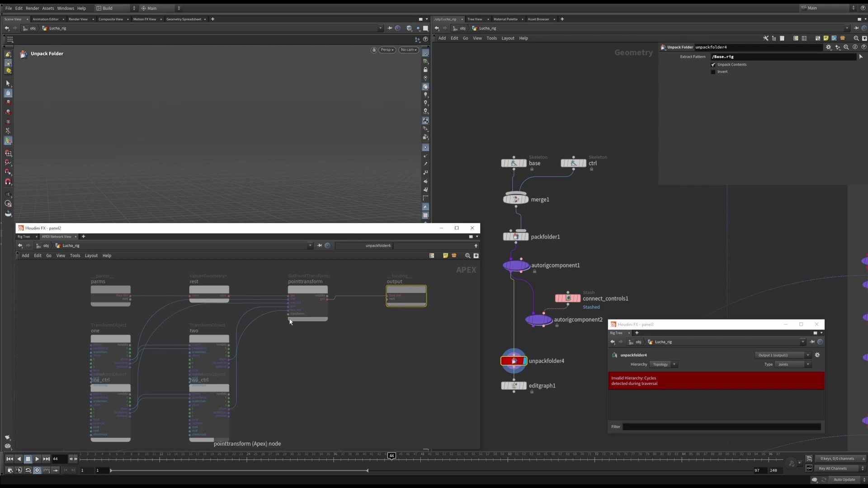
Compare autorigcomponent1 with unpackfolder4, and pin the APEX Network View to unpackfolder4's graph
mouse_move(527, 202)
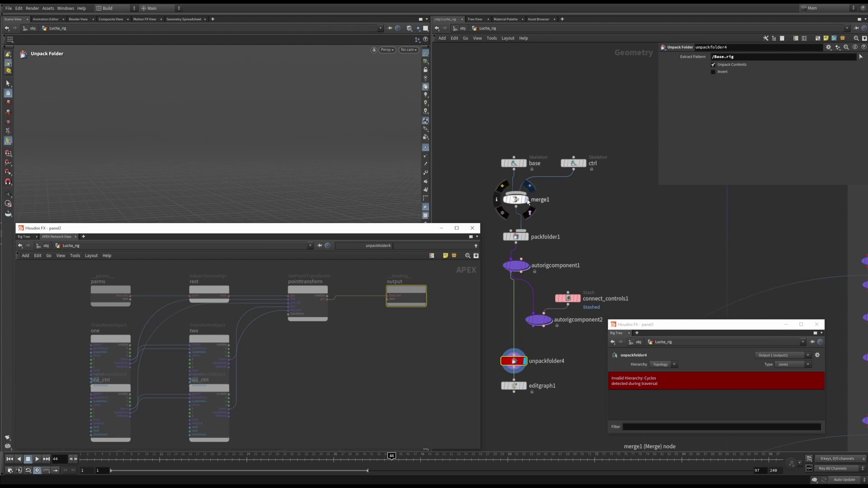
left_click(515, 266)
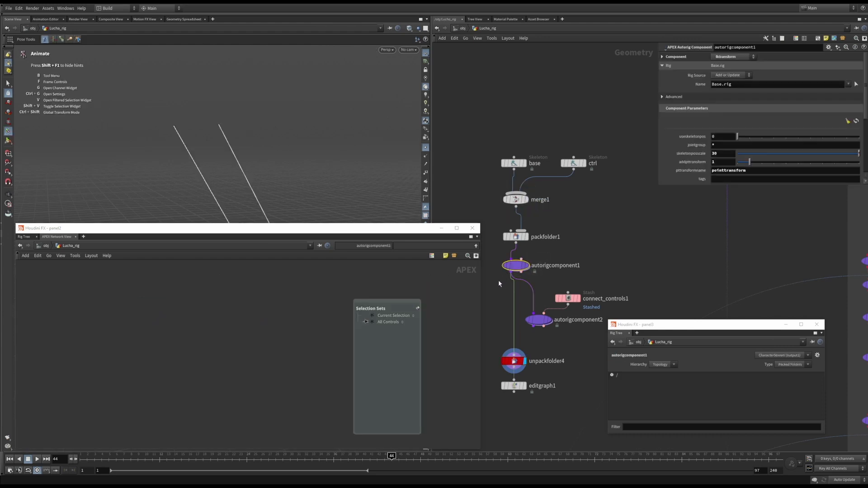
left_click_drag(407, 230, 402, 253)
left_click(514, 361)
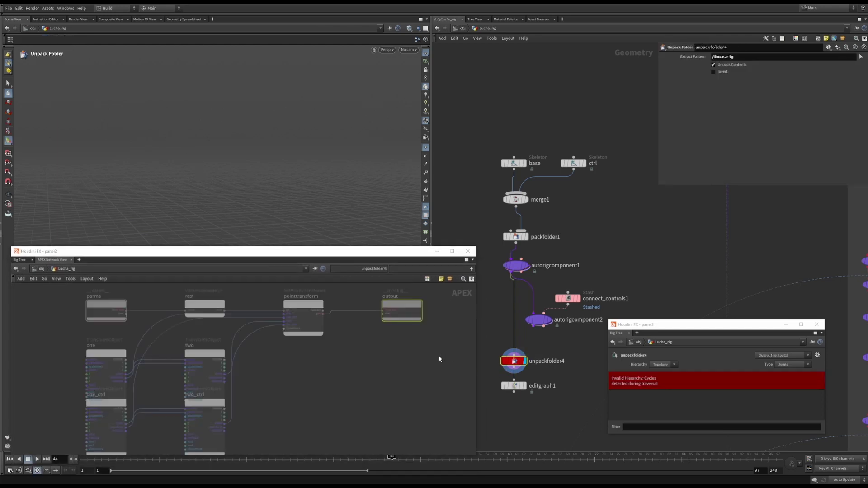
left_click(314, 268)
Disconnect the ctrl skeleton from merge1, check which transform nodes remain in the APEX graph, and reconnect it
mouse_move(516, 237)
key("y")
left_click_drag(544, 158, 559, 193)
mouse_move(63, 339)
left_mouse_down()
mouse_move(160, 406)
mouse_move(245, 431)
left_mouse_up()
left_click(573, 169)
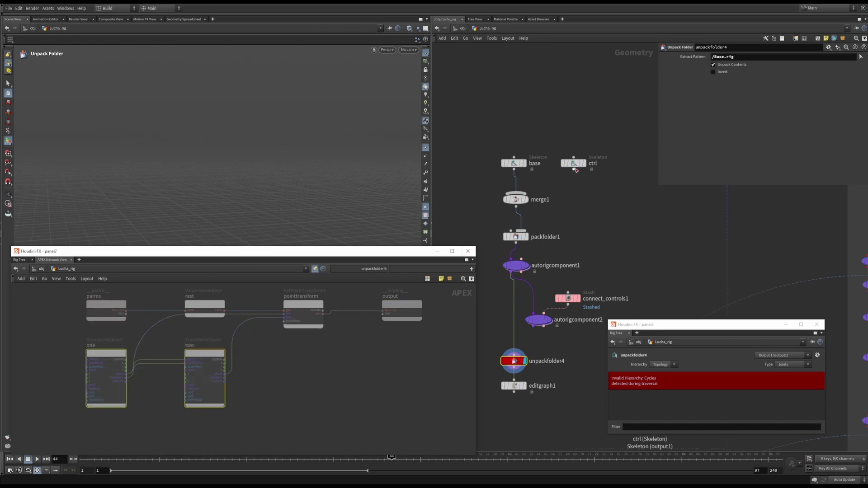
left_click(530, 187)
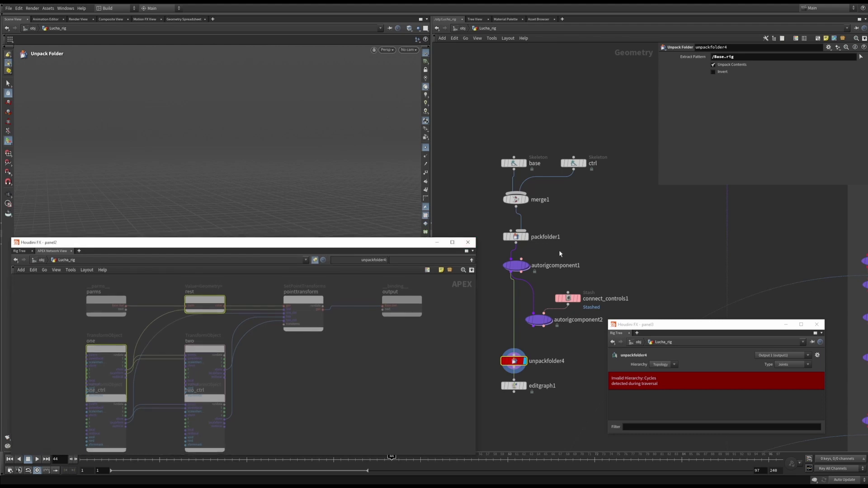
Set the tpromotegroup of autorigcomponent1 to *ctrl*, keeping the APEX graph in view below the viewport
left_click(515, 265)
left_click_drag(307, 247, 304, 301)
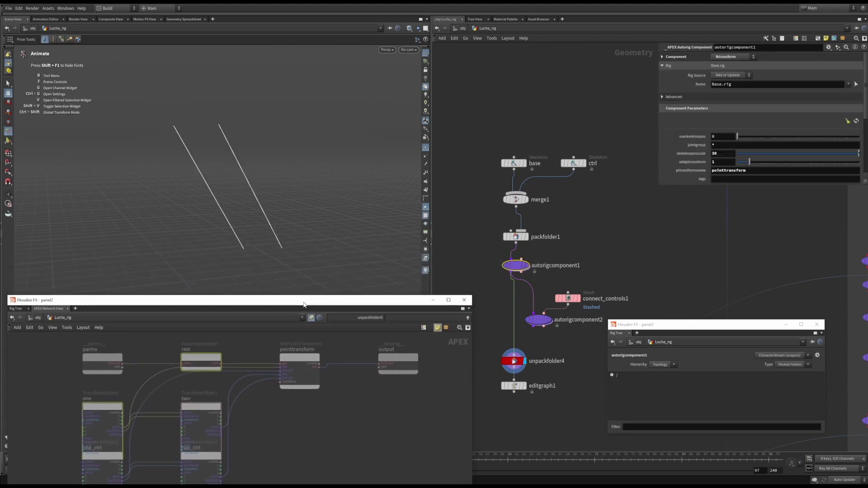
scroll(741, 152, "down", 3)
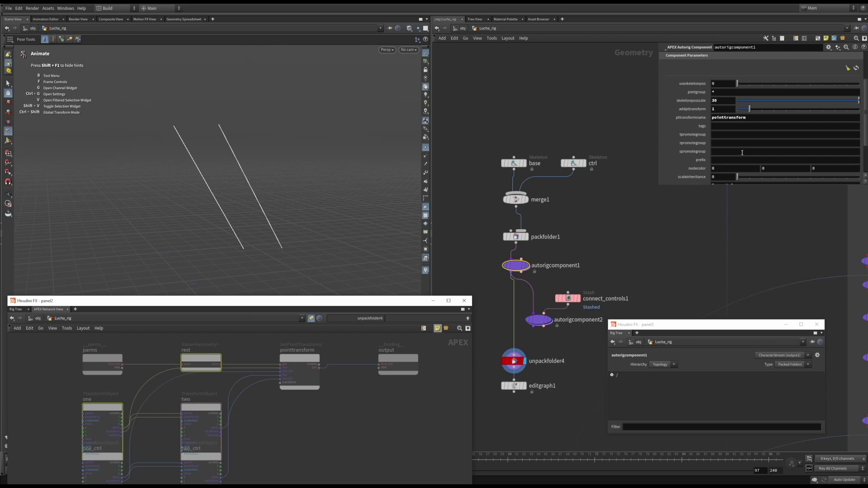
left_click(717, 135)
type("*ctrl*")
key("Return")
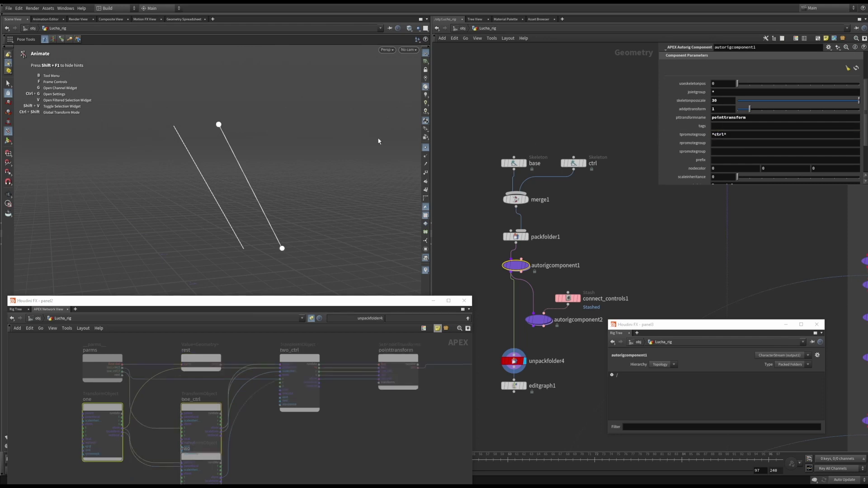
Test the translation of the two ctrl controls by moving them in the viewport
left_click_drag(219, 125, 213, 82)
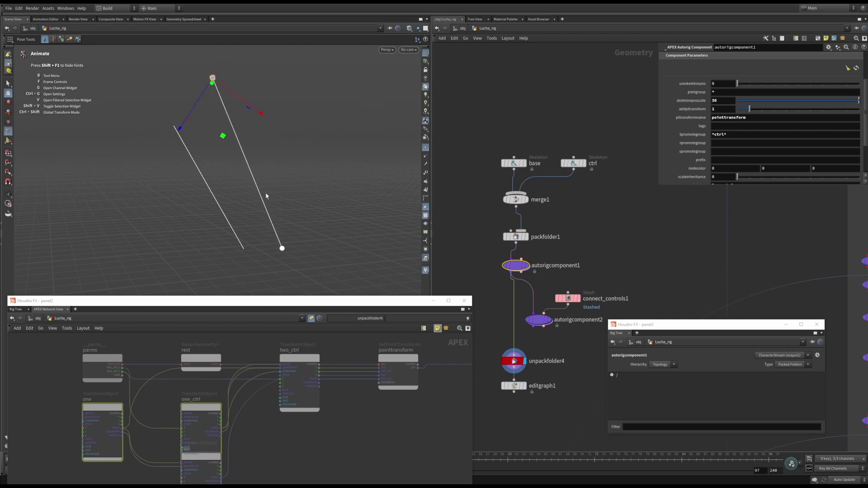
mouse_move(280, 248)
left_mouse_down()
mouse_move(321, 281)
mouse_move(291, 263)
mouse_move(286, 246)
left_mouse_up()
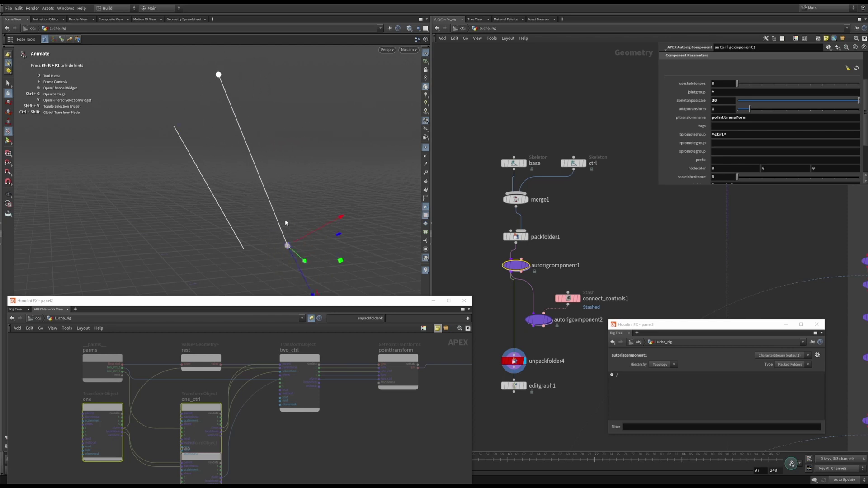
left_click_drag(219, 74, 215, 107)
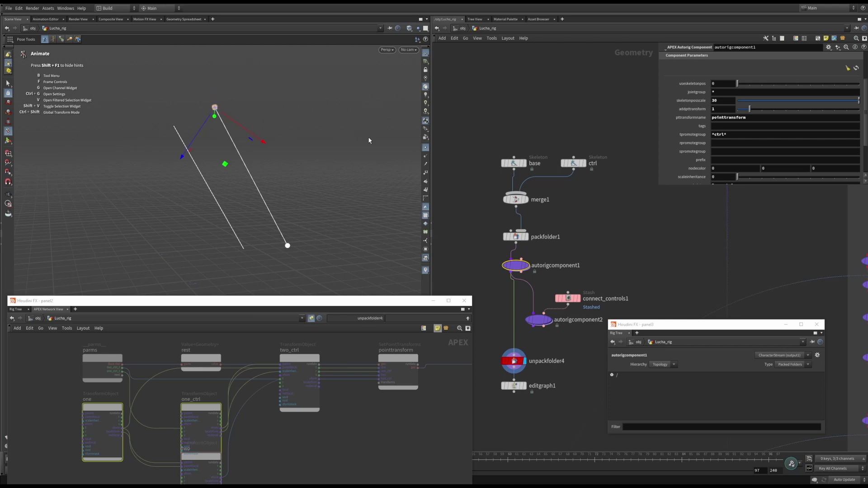
Set the rpromotegroup of autorigcomponent1 to *ctrl* and check the rotation handles on the upper control
left_click(719, 144)
type("*ctrl*")
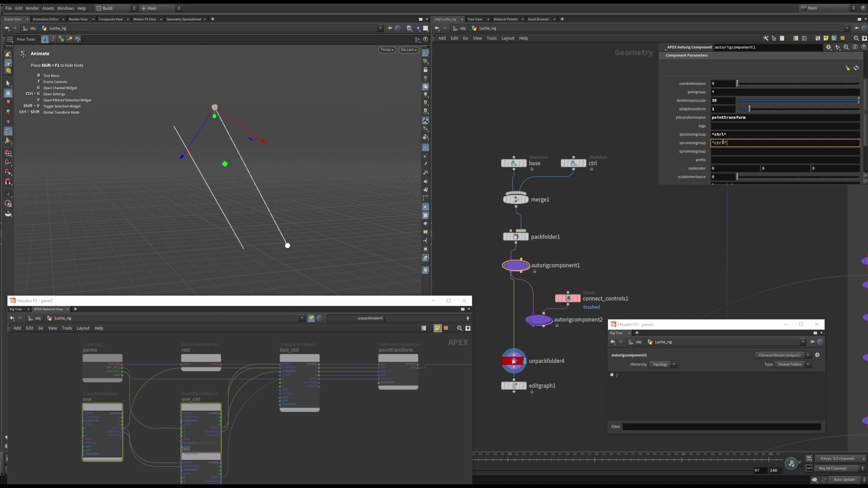
key("Return")
left_click(219, 125)
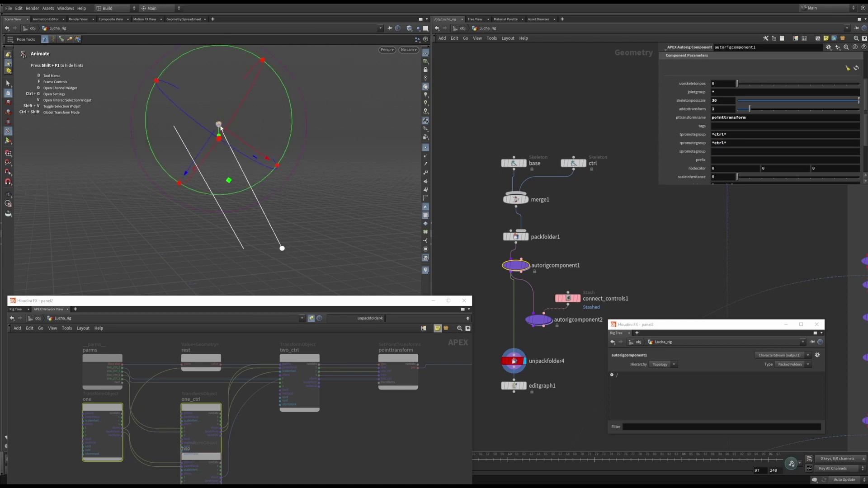
left_click(341, 194)
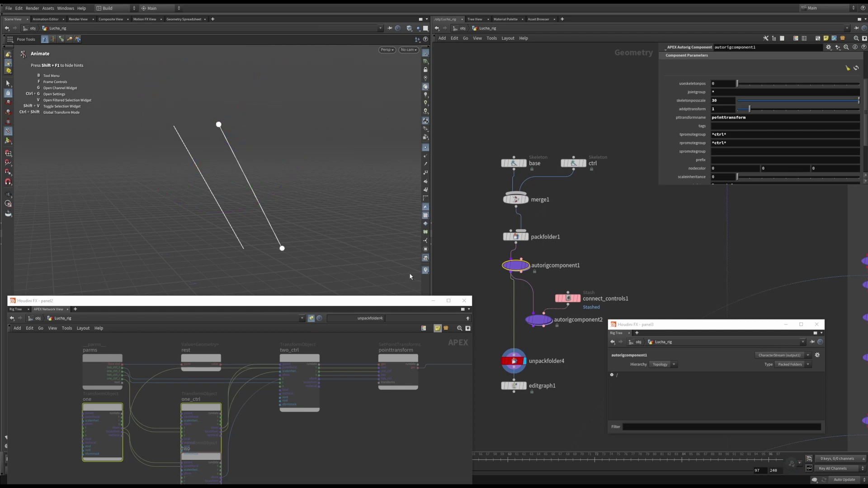
Unpin the APEX Network View, frame connect_controls1's graph in it, and show the parameters of its FindAndConnectInput node
left_click_drag(401, 308, 399, 253)
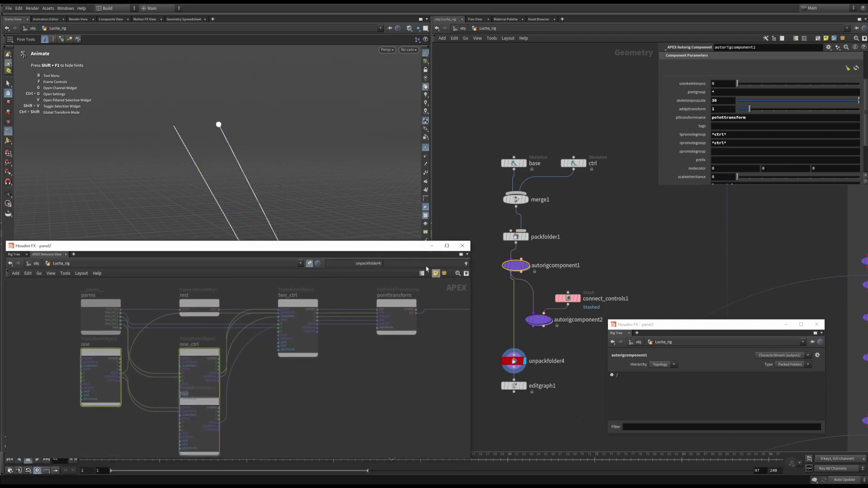
mouse_move(541, 325)
left_click(567, 302)
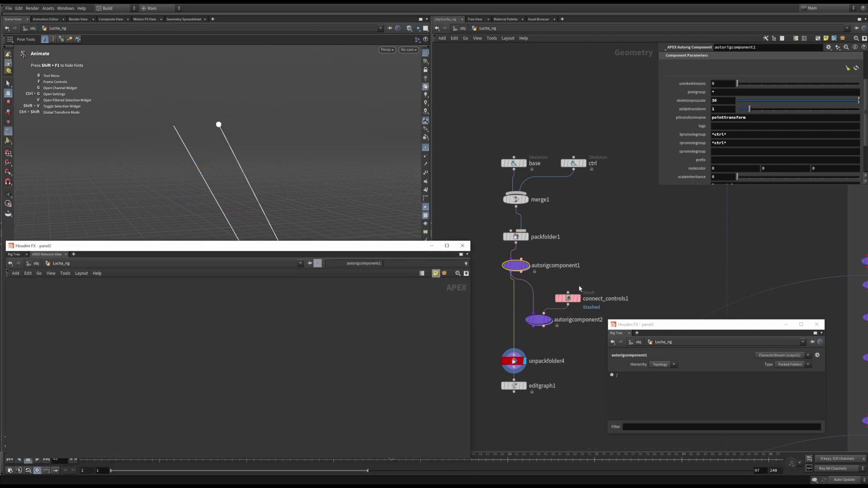
key("f")
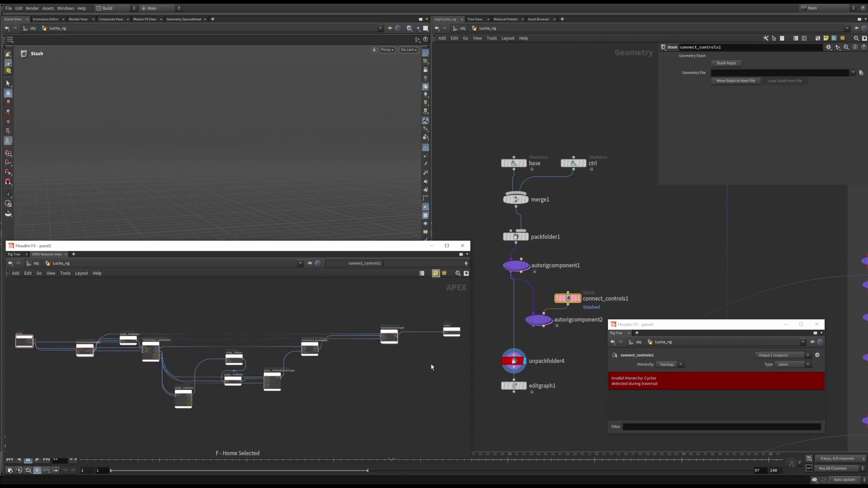
left_click(268, 360)
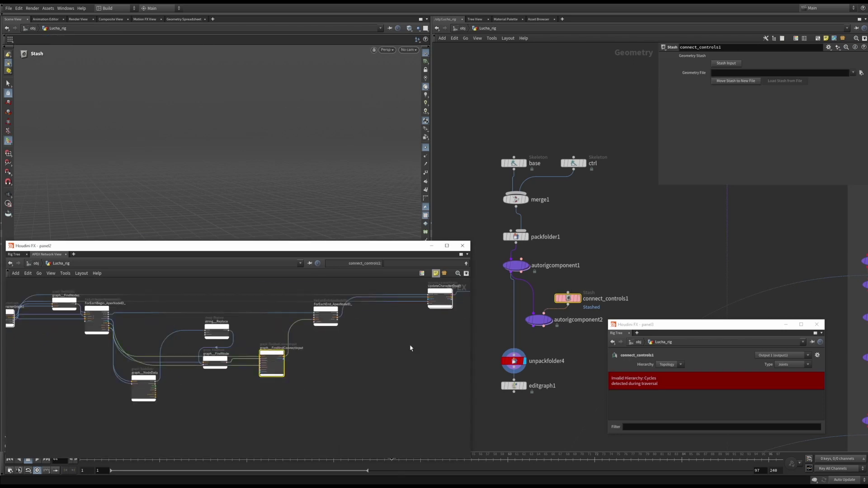
key("p")
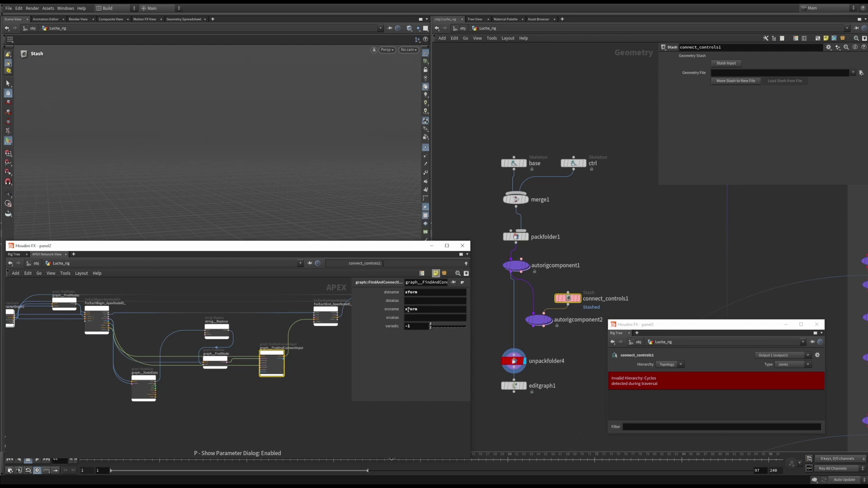
Feed unpackfolder4 from autorigcomponent2, show that component's parameters, and test moving both ctrl controls in the viewport
left_click_drag(372, 248, 361, 326)
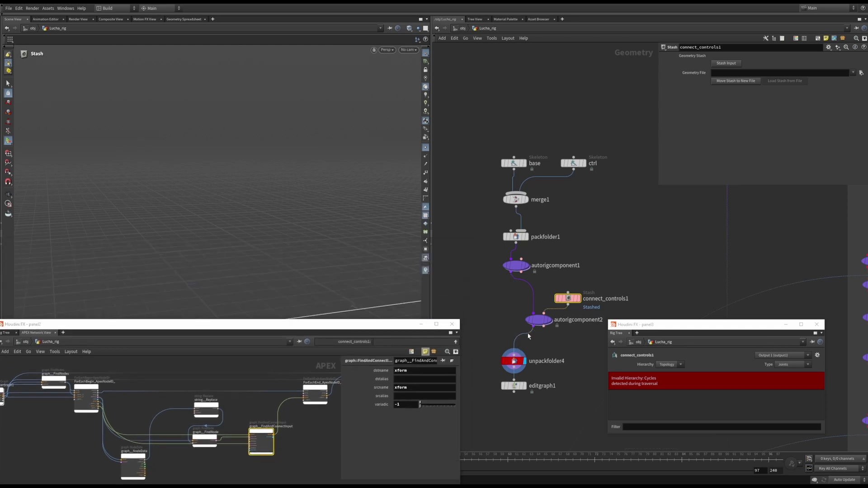
left_click_drag(503, 309, 562, 338)
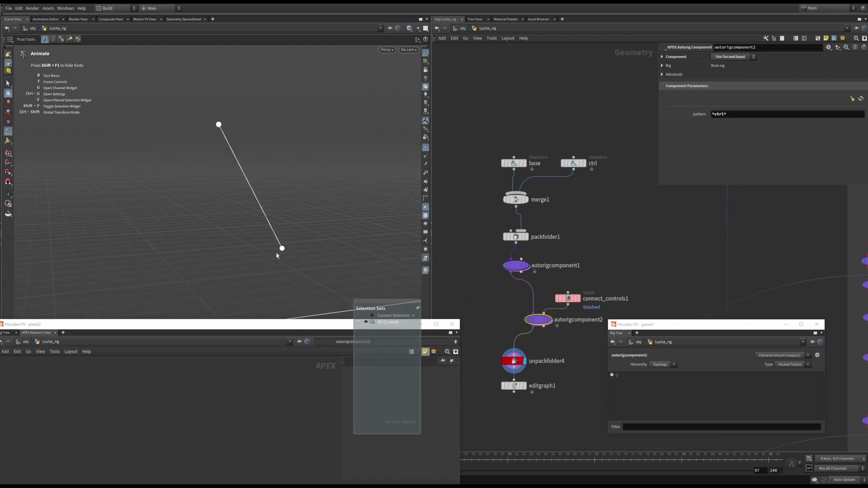
mouse_move(282, 250)
left_mouse_down()
mouse_move(274, 261)
mouse_move(313, 229)
mouse_move(274, 235)
left_mouse_up()
left_click_drag(209, 107, 196, 120)
Select the add_pose_blends stash node in the Rig script section of the network
middle_click_drag(699, 273, 529, 258)
scroll(530, 260, "down", 4)
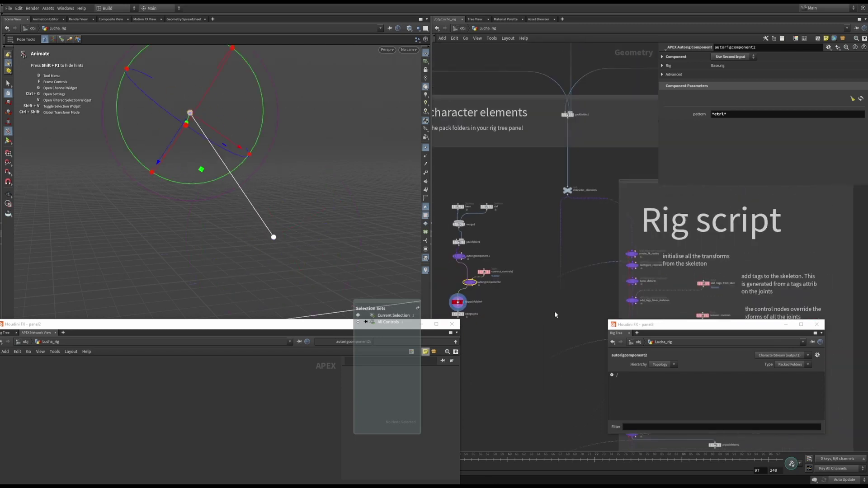
middle_click_drag(558, 342, 550, 273)
scroll(552, 281, "down", 6)
middle_click_drag(527, 380, 501, 82)
scroll(564, 191, "up", 5)
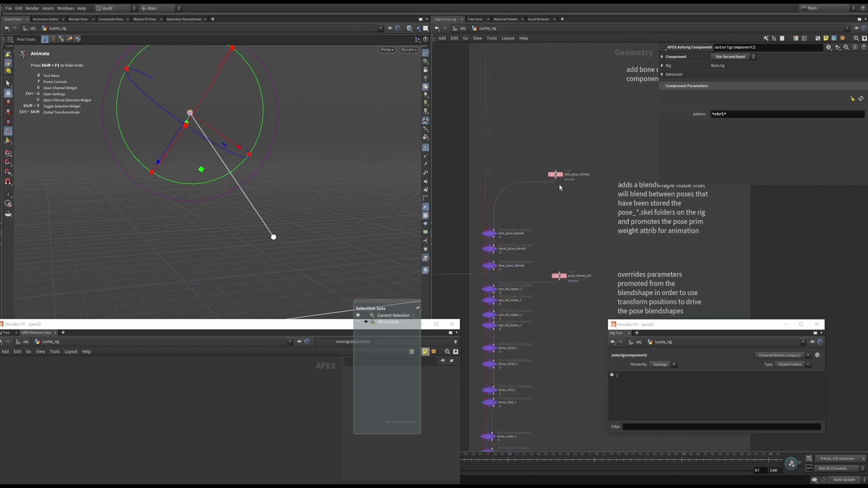
left_click_drag(581, 155, 518, 201)
Enlarge the APEX Network View to examine the whole add_pose_blends graph, and restore the floating panel's size
left_click_drag(318, 330, 361, 2)
scroll(374, 274, "up", 3)
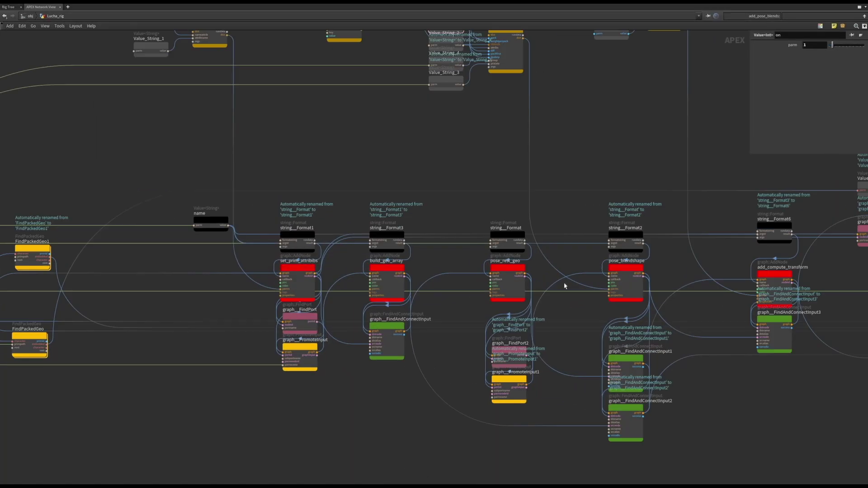
scroll(565, 286, "down", 5)
middle_click_drag(598, 217, 515, 228)
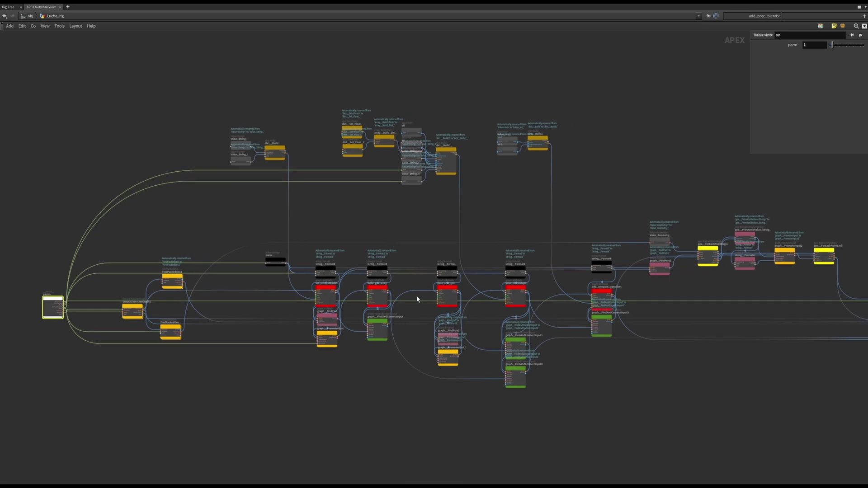
middle_click_drag(666, 298, 427, 273)
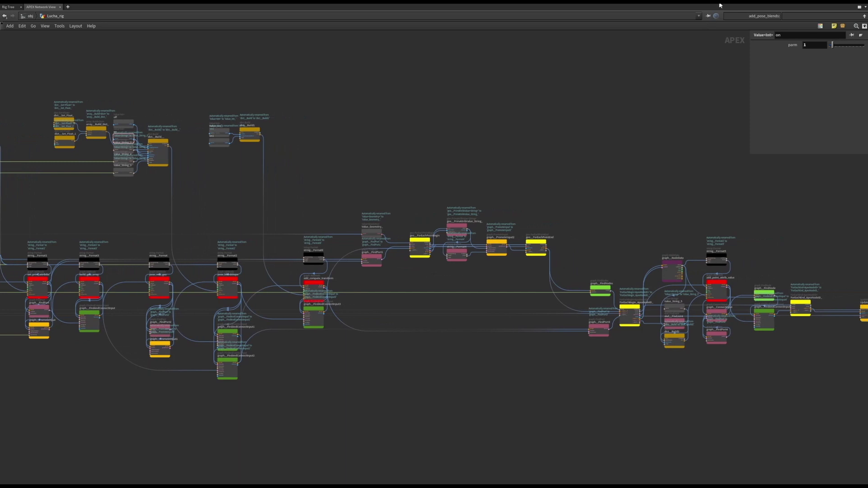
left_click_drag(720, 5, 299, 183)
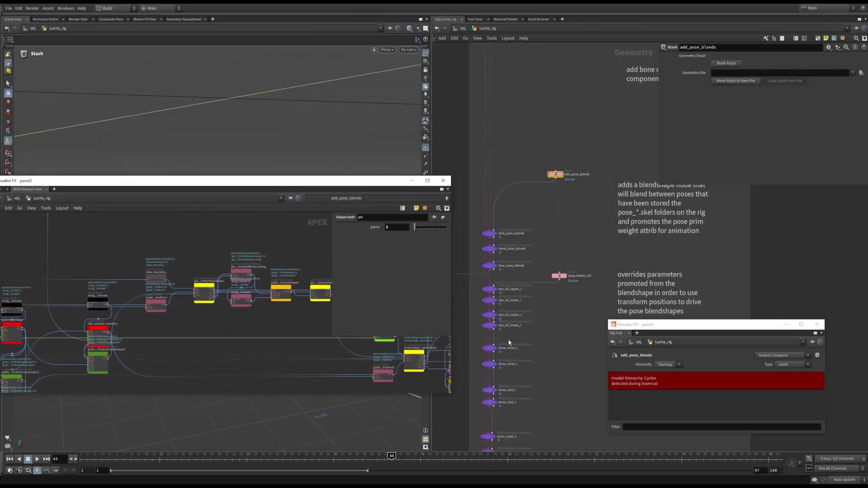
Scrub switch1's Select Input up to 7 to inspect the APEX graph at each rig stage
middle_click_drag(546, 342, 622, 195)
scroll(616, 194, "down", 6)
scroll(531, 279, "up", 2)
left_click_drag(497, 268, 535, 285)
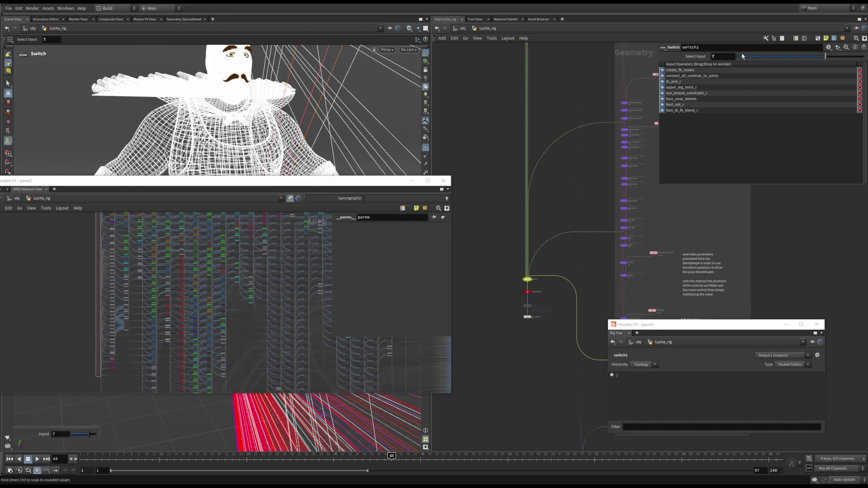
left_click_drag(742, 56, 827, 59)
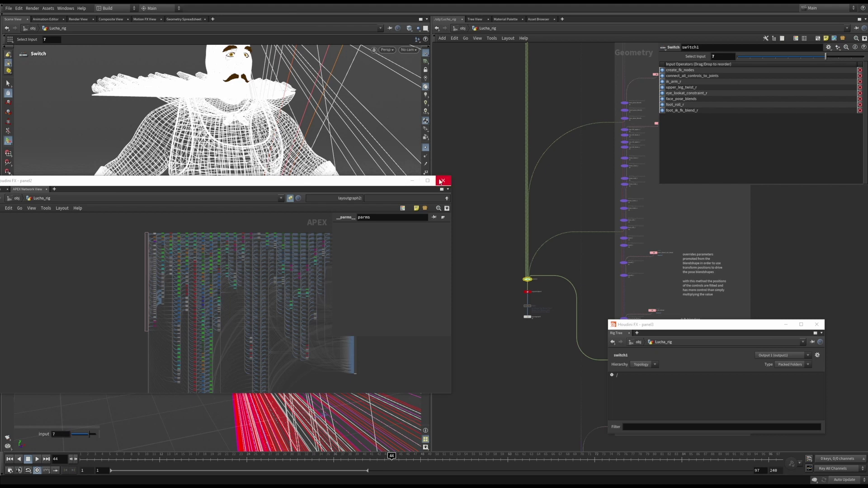
Close the floating APEX Network View and Rig Tree panels
scroll(552, 333, "down", 5)
middle_click_drag(553, 370, 513, 256)
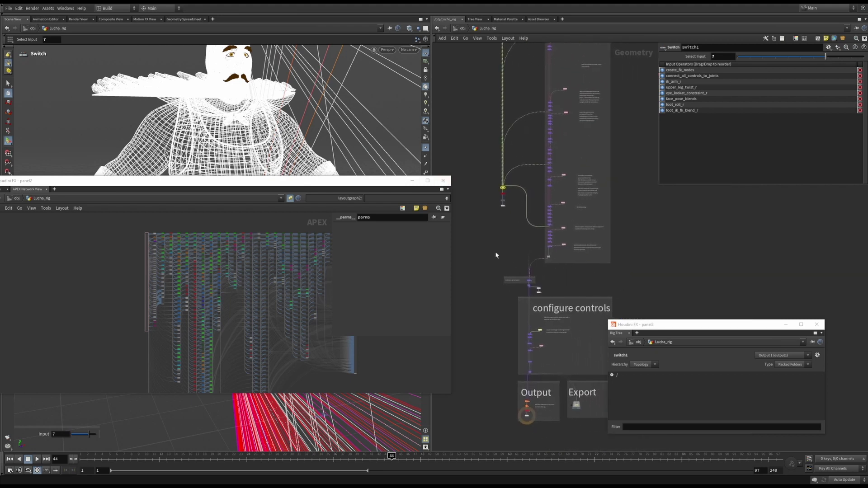
left_click(444, 181)
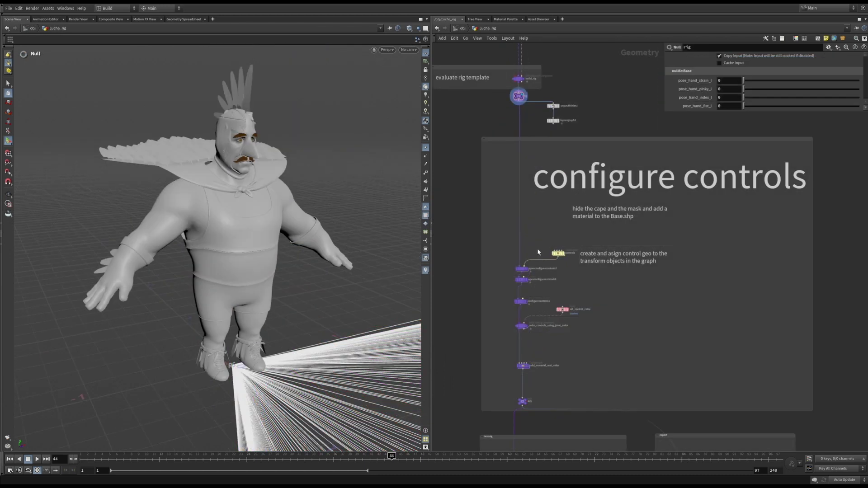
Display apexconfigurecontrols7 in the configure controls section, enlarge its parameter area, and look briefly at the network inside it
left_click_drag(502, 261, 542, 277)
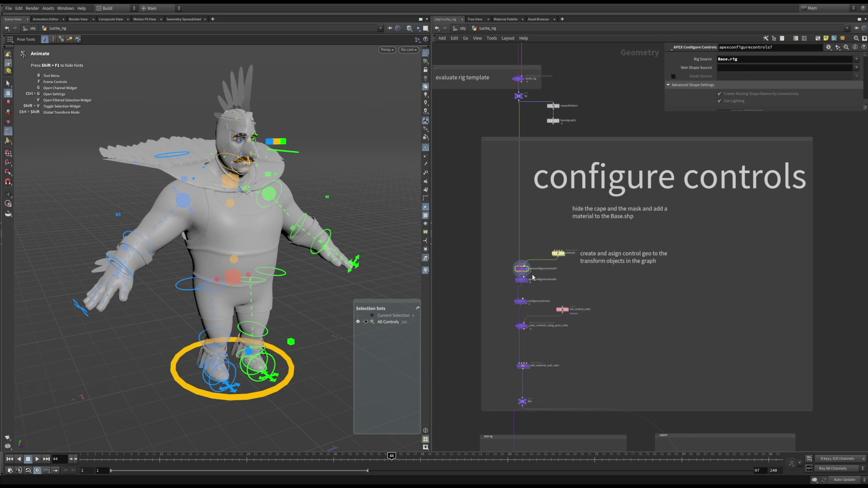
left_click_drag(685, 112, 682, 227)
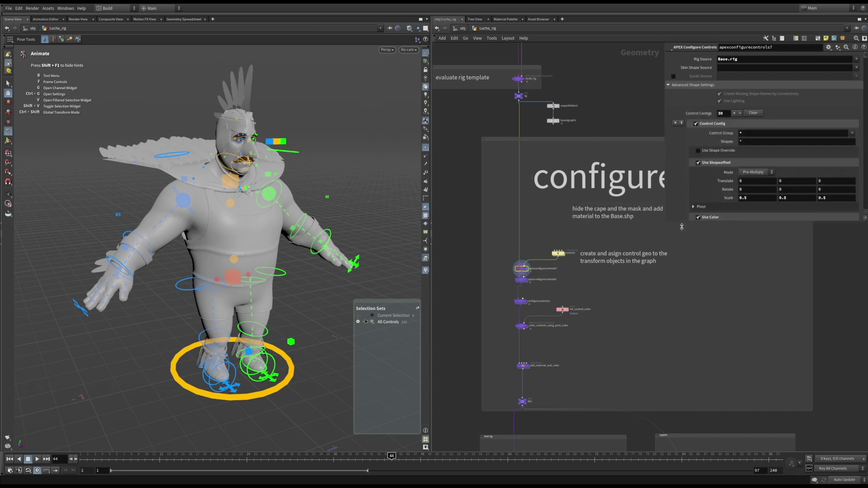
double_click(521, 269)
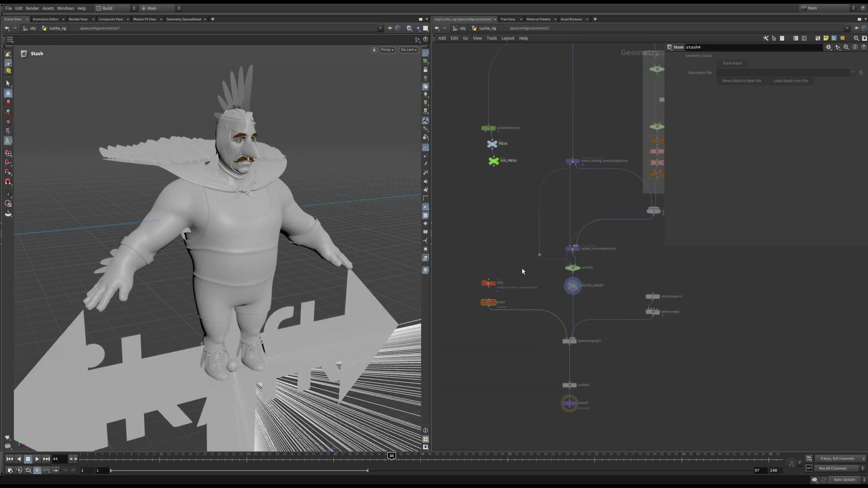
key("u")
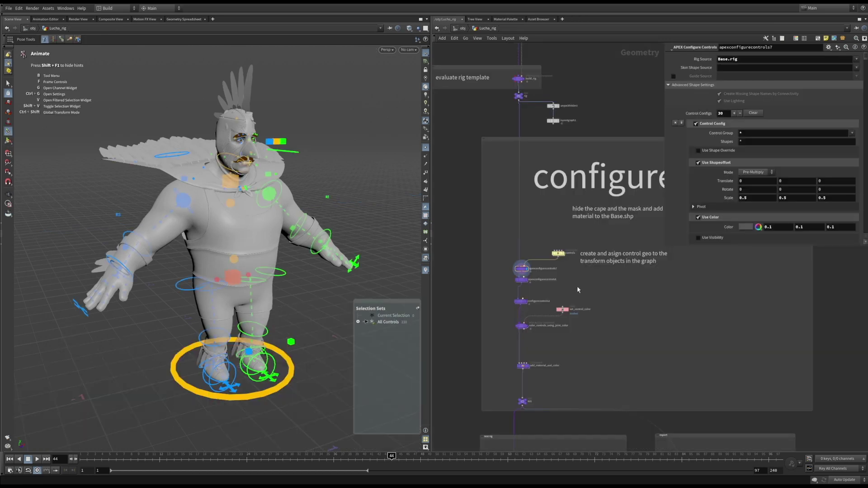
Check the parameters of the configure_controls Rigscript Component, and return to the configure controls section
key("2")
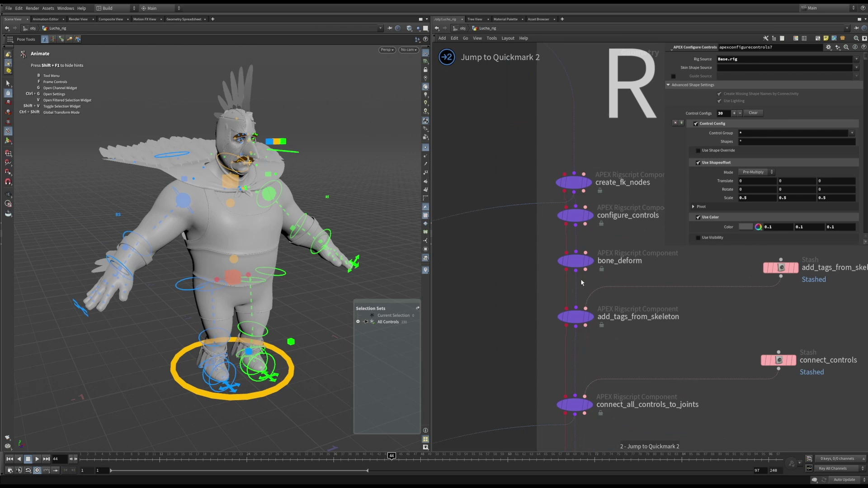
left_click(574, 215)
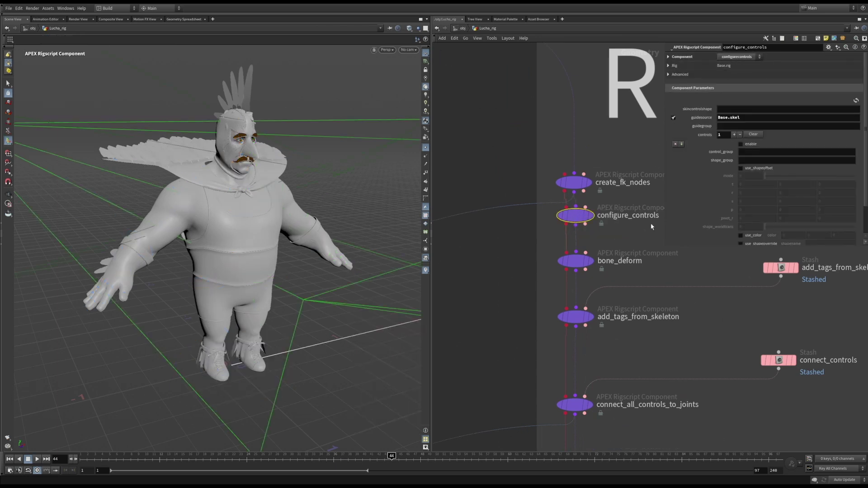
key("1")
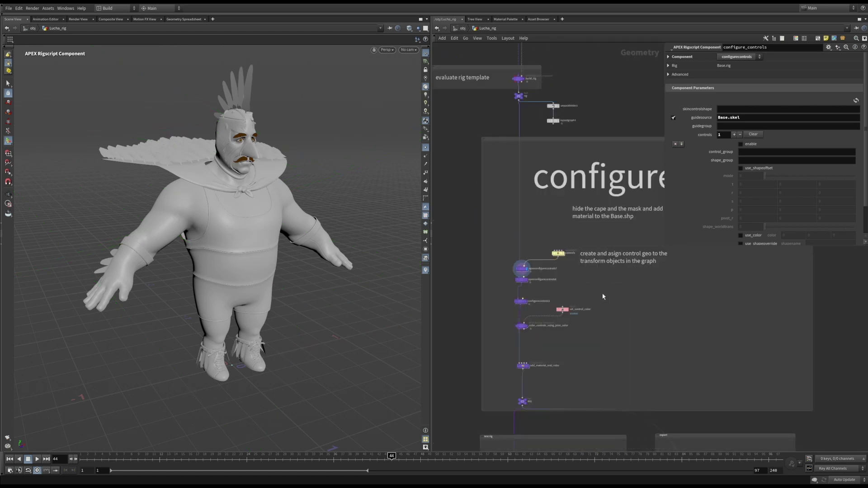
Show more of apexconfigurecontrols7's parameters to examine its control configs for * and wrist_*_ctrl
left_click_drag(502, 265, 529, 272)
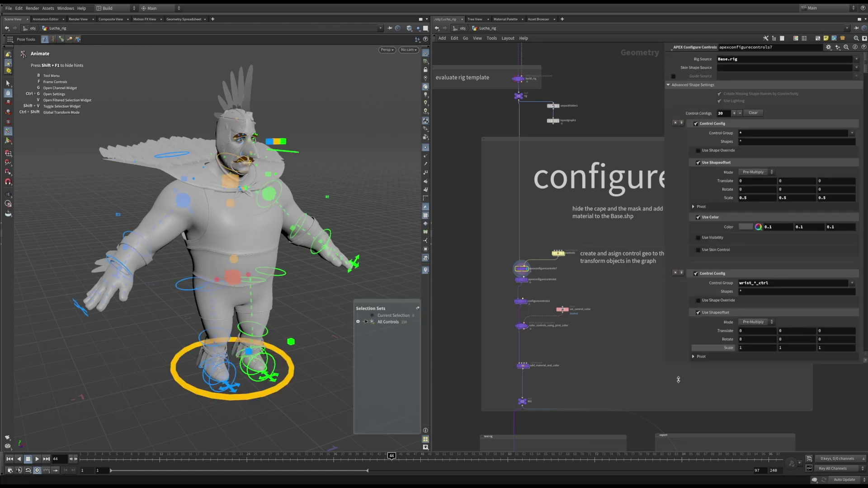
left_click_drag(678, 380, 678, 413)
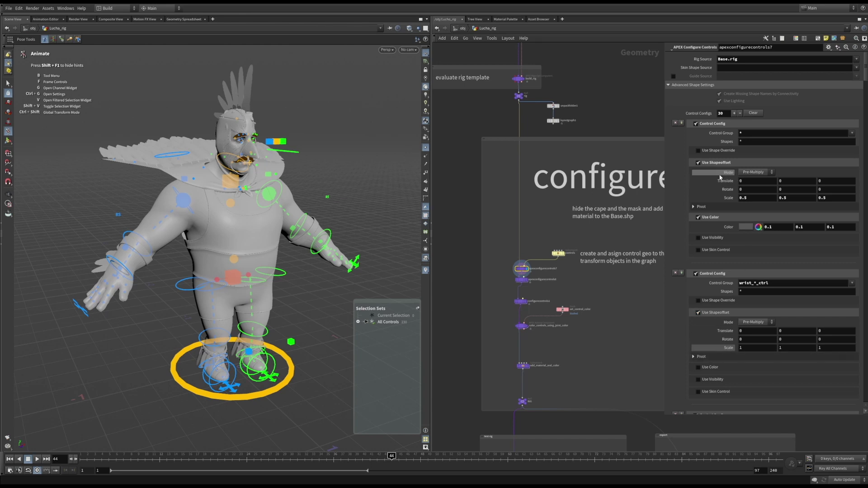
middle_click_drag(591, 352, 592, 324)
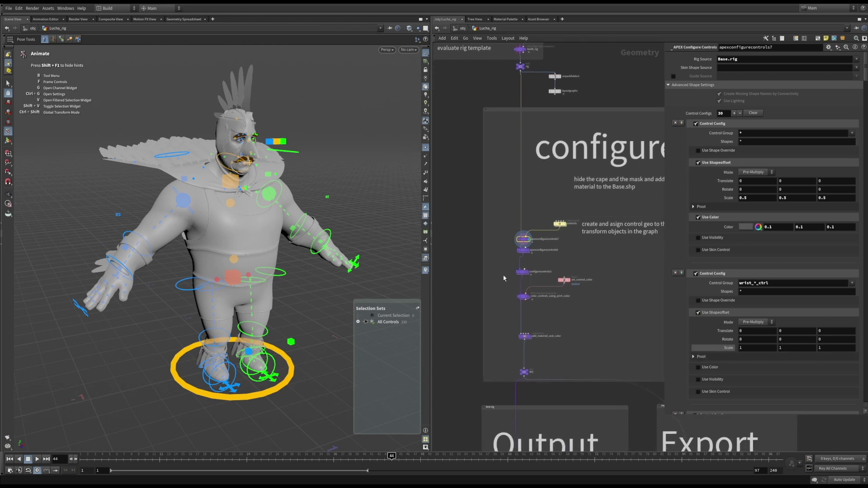
Examine configurecontrols1's shape overrides for the abstract controls and highlight its Guide Source, Base.skel
left_click_drag(504, 290, 530, 304)
left_click_drag(503, 263, 538, 285)
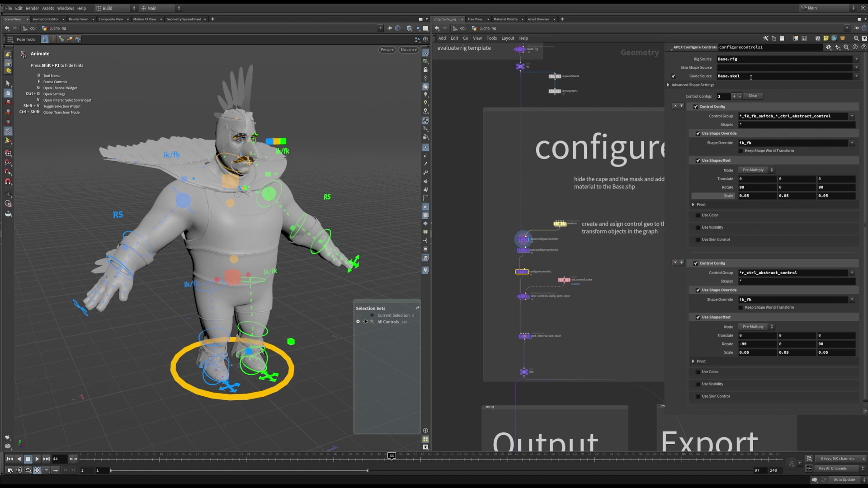
left_click_drag(749, 77, 711, 77)
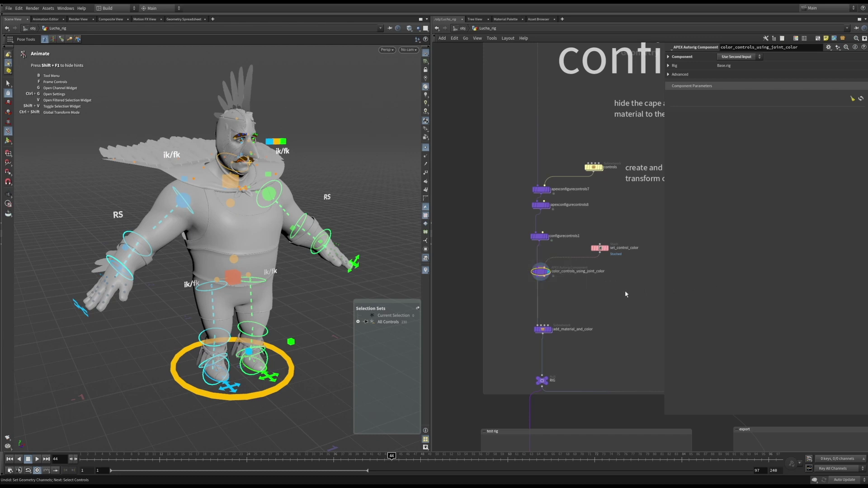
Display color_controls_using_joint_color and select the character's hip control in the viewport
middle_click_drag(624, 287, 618, 288)
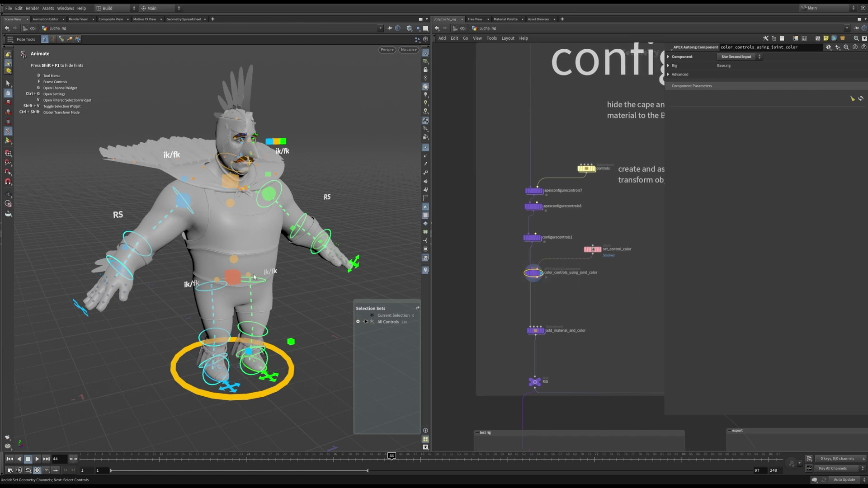
left_click_drag(234, 277, 265, 270)
Inspect sceneaddcharacter5 in the Output section, and display the animate node to show the textured character with its controls
middle_click_drag(610, 353, 617, 79)
scroll(506, 279, "up", 2)
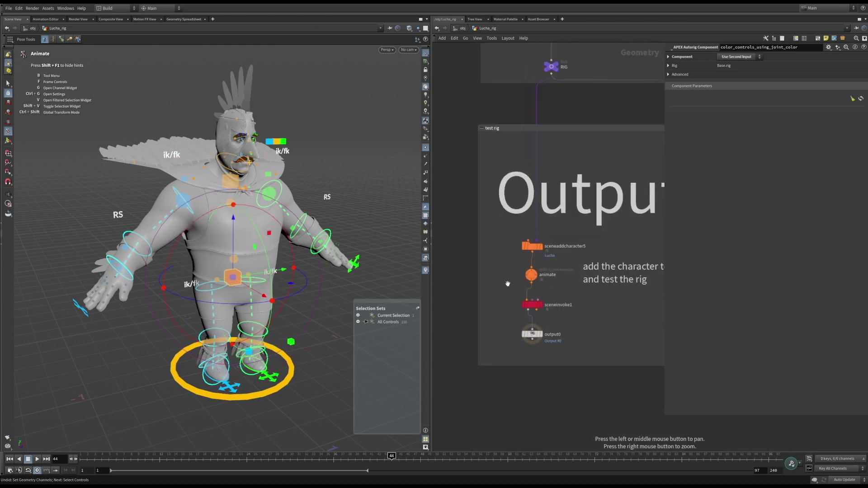
left_click(538, 243)
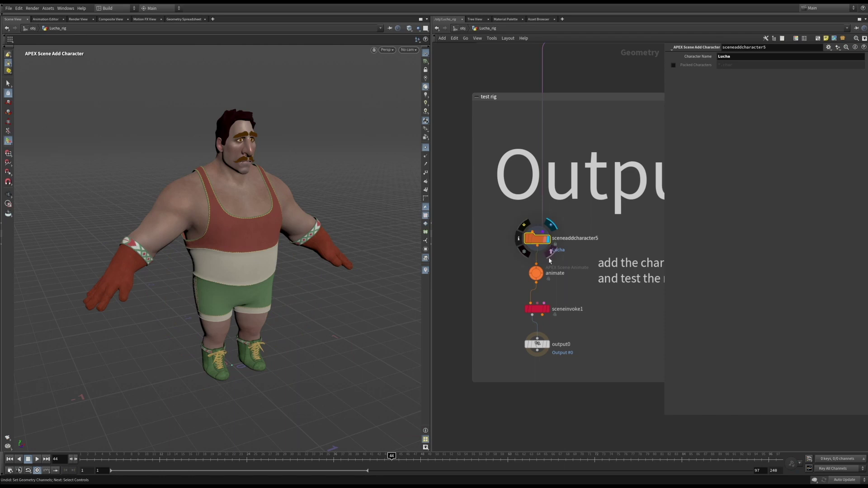
left_click(549, 260)
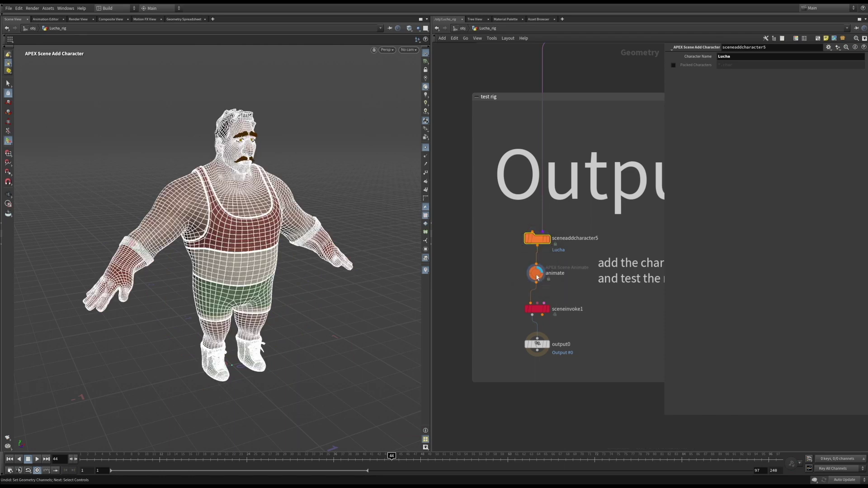
left_click(537, 278)
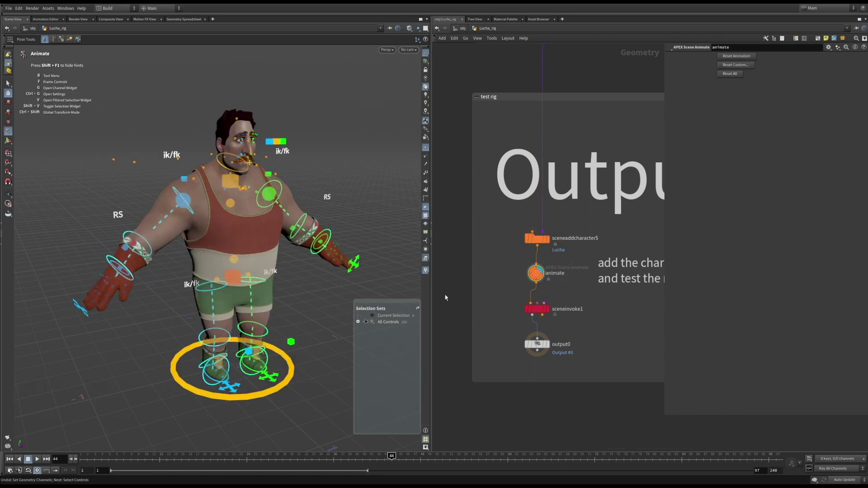
Try out the hip and right foot controls of the animate node, undo the last change, and view the character closer
left_click(237, 279)
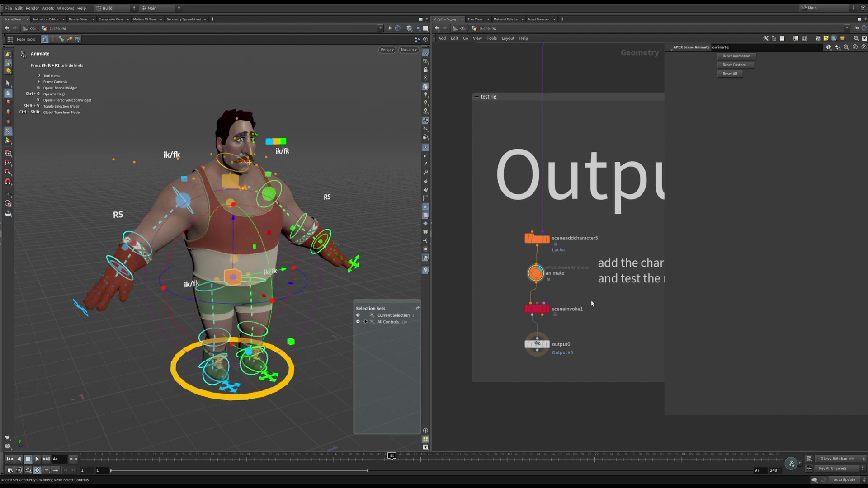
middle_click_drag(593, 291, 592, 301)
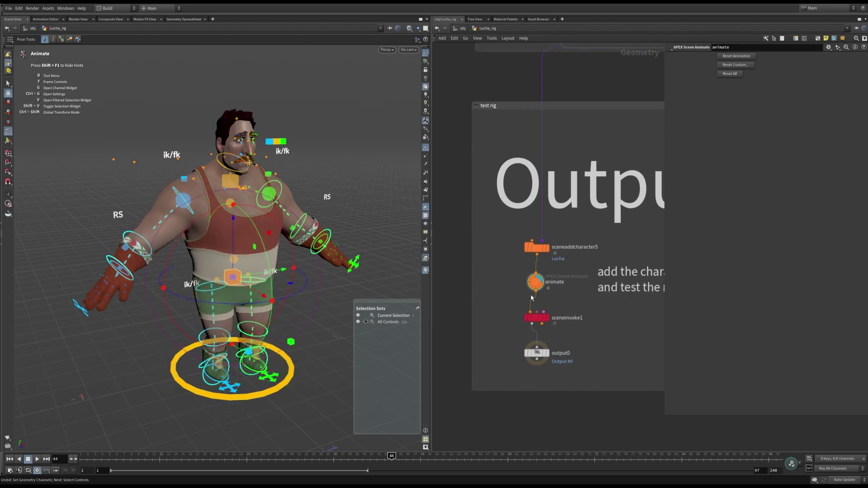
left_click_drag(154, 384, 231, 363, "alt")
key("ctrl+z")
left_click_drag(298, 258, 148, 217, "alt")
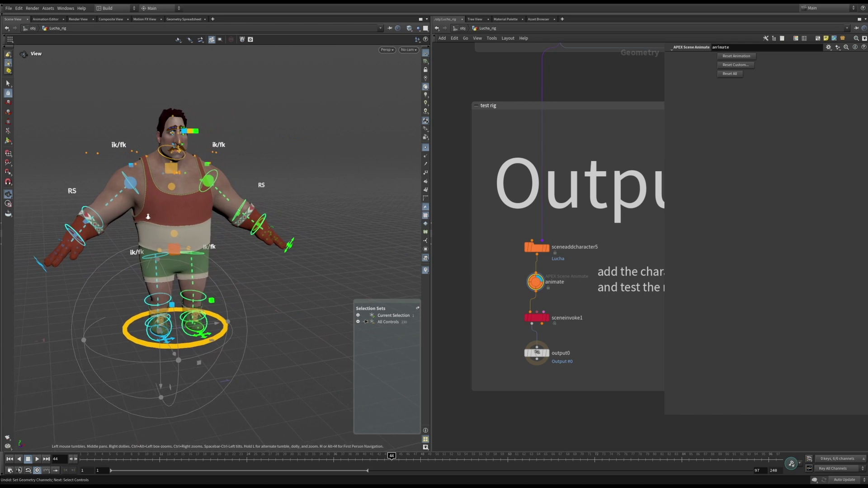
right_click_drag(148, 216, 212, 209, "alt")
middle_click_drag(213, 209, 259, 219, "alt")
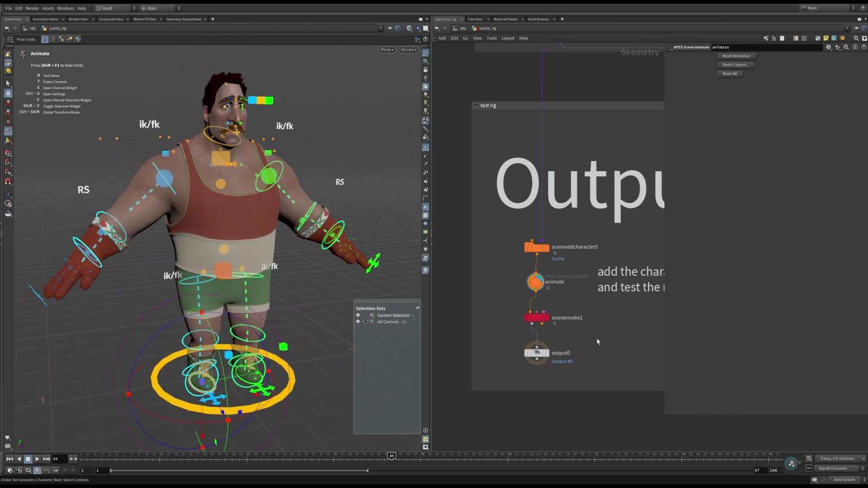
Select sceneinvoke1 to view the invoked character, and examine its scene output path and Base.shp key settings
middle_click_drag(598, 342, 608, 316)
left_click_drag(584, 279, 525, 296)
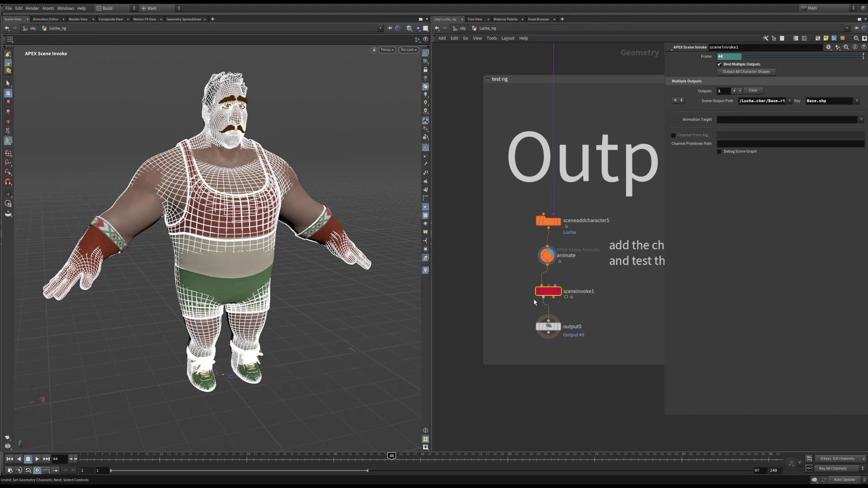
middle_click_drag(587, 272, 585, 288)
left_click(587, 293)
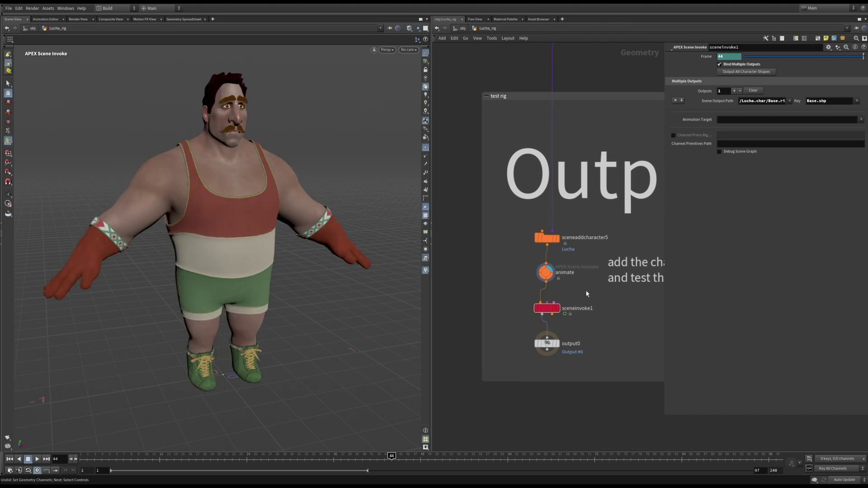
Set the output key of sceneinvoke1 to Base.skel, and select and display output0 to view the skeleton
left_click_drag(252, 213, 279, 224, "alt")
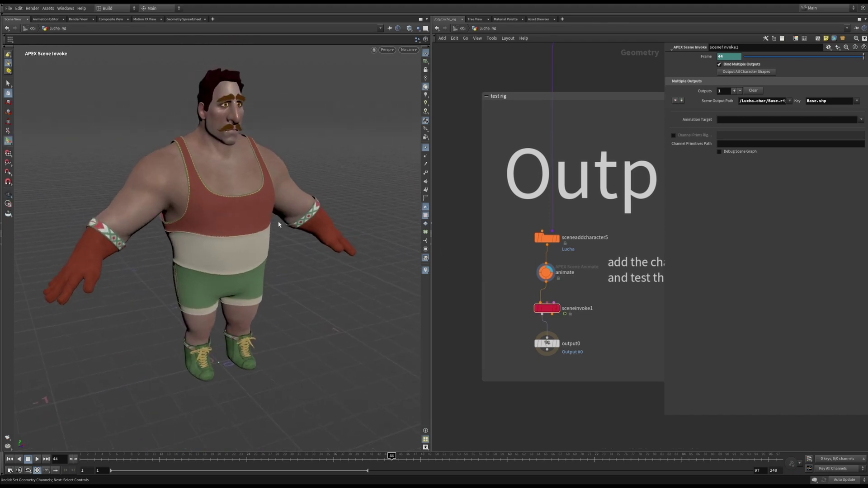
left_click_drag(509, 296, 568, 321)
left_click(593, 322)
left_click_drag(663, 99, 598, 99)
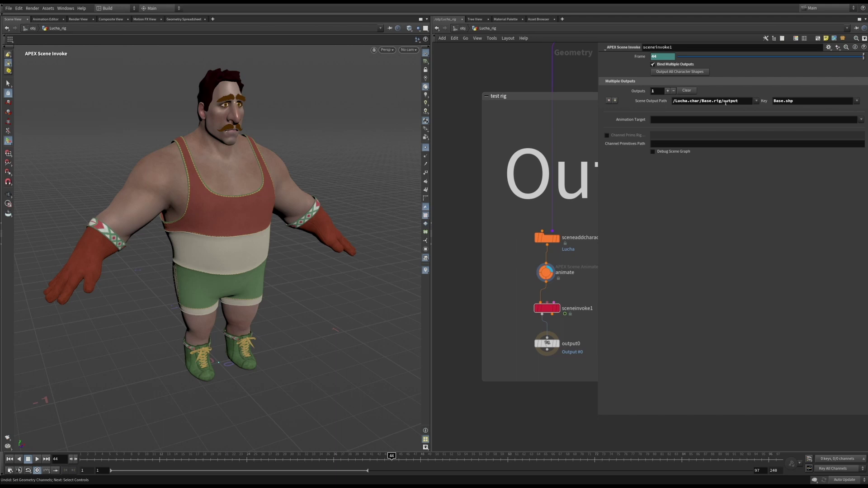
left_click(857, 101)
left_click(848, 115)
left_click(558, 344)
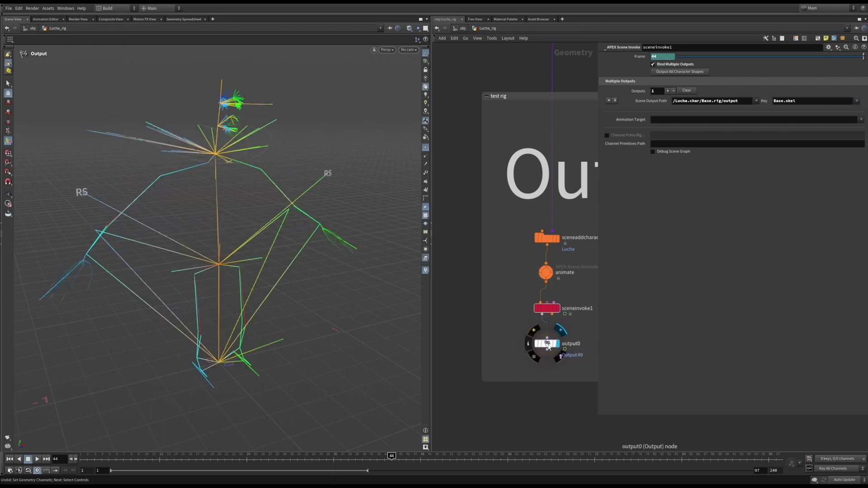
left_click(548, 344)
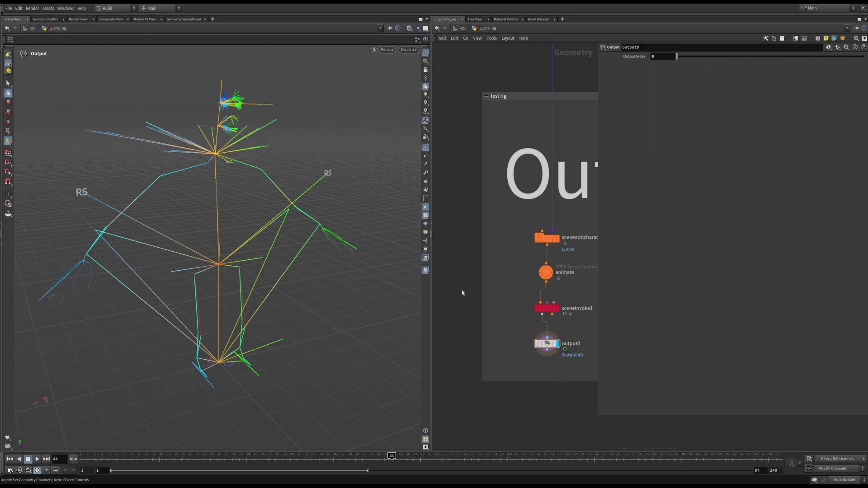
left_click_drag(206, 184, 232, 181, "alt")
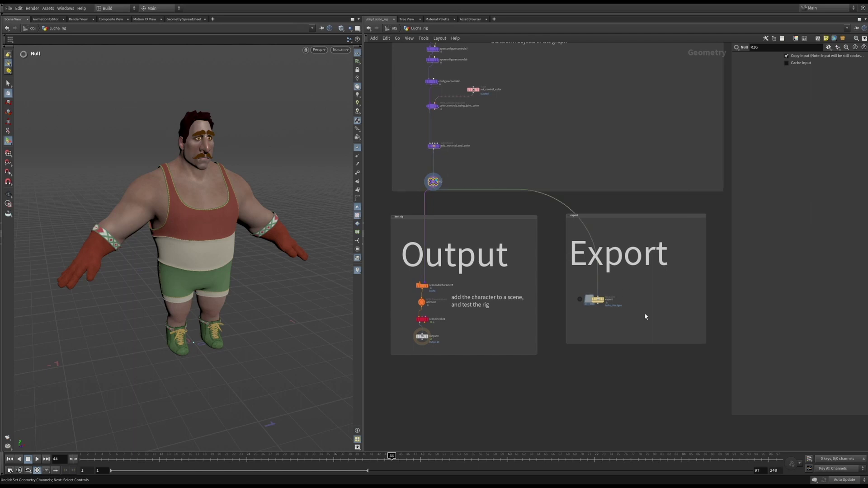
Inspect the export file cache's settings in the Export section and display its character output
left_click(588, 307)
left_click_drag(731, 209, 644, 208)
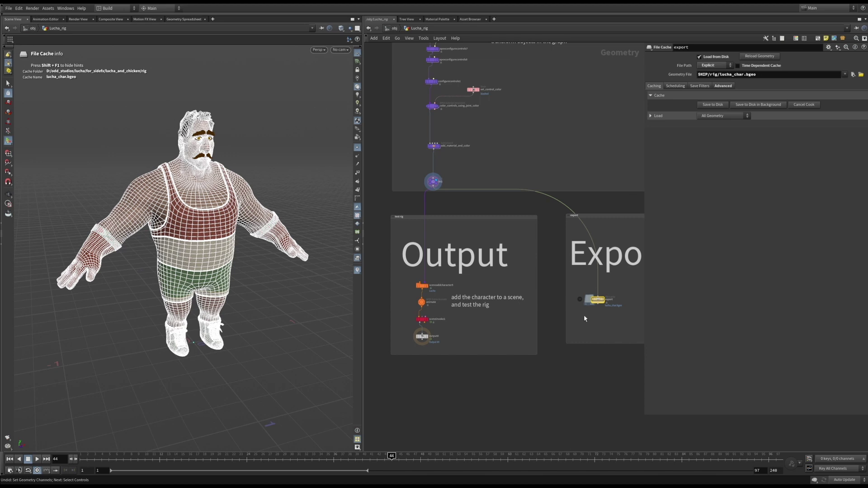
left_click(602, 300)
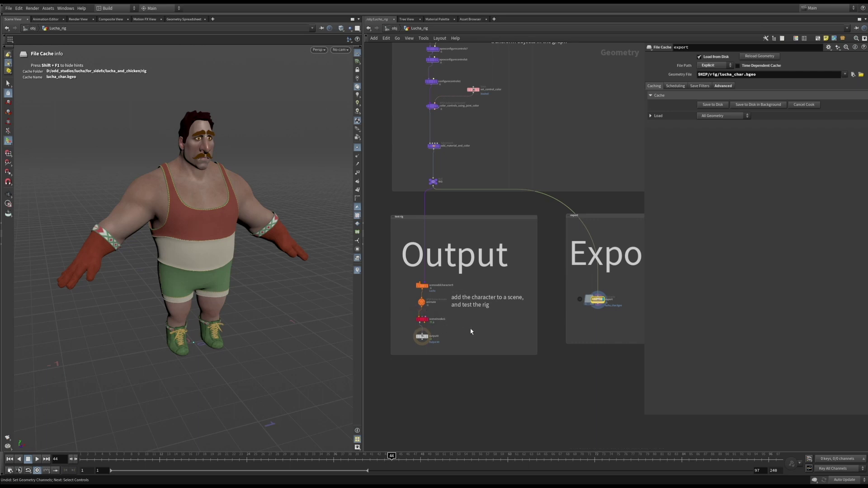
Leave the Lucha_rig network for the object level and open the Scene network in the Animation section
key("u")
middle_click_drag(596, 291, 436, 264)
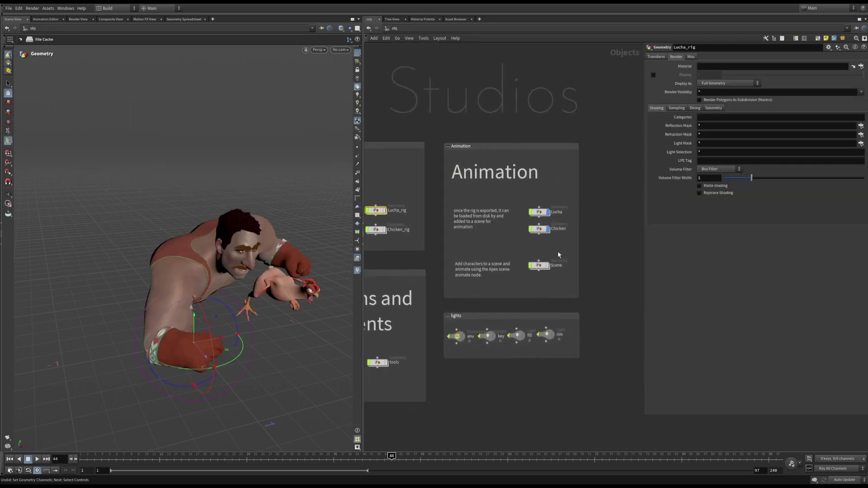
left_click_drag(558, 248, 525, 284)
key("i")
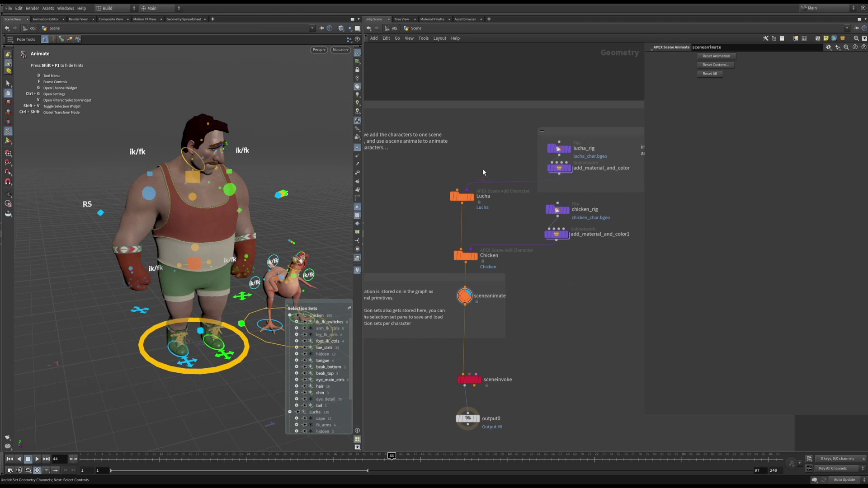
Inspect the Lucha, Chicken and sceneanimate nodes, and view both characters with their animation controls from several angles
left_click(462, 196)
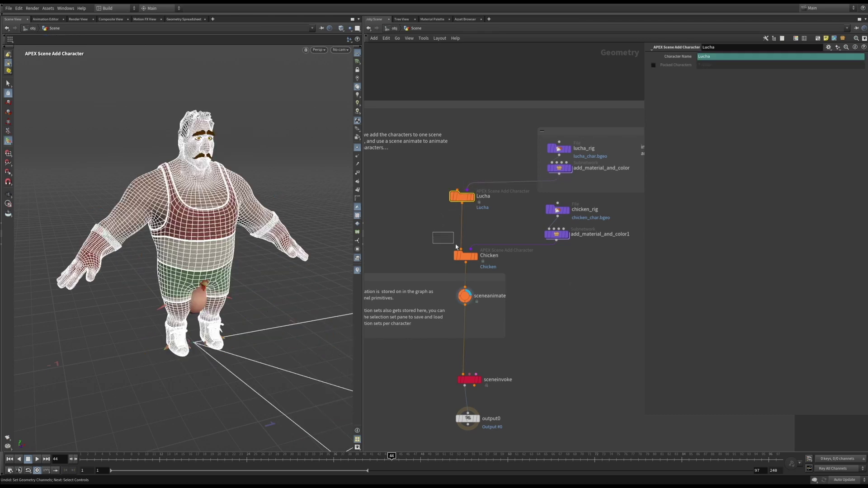
left_click(465, 256)
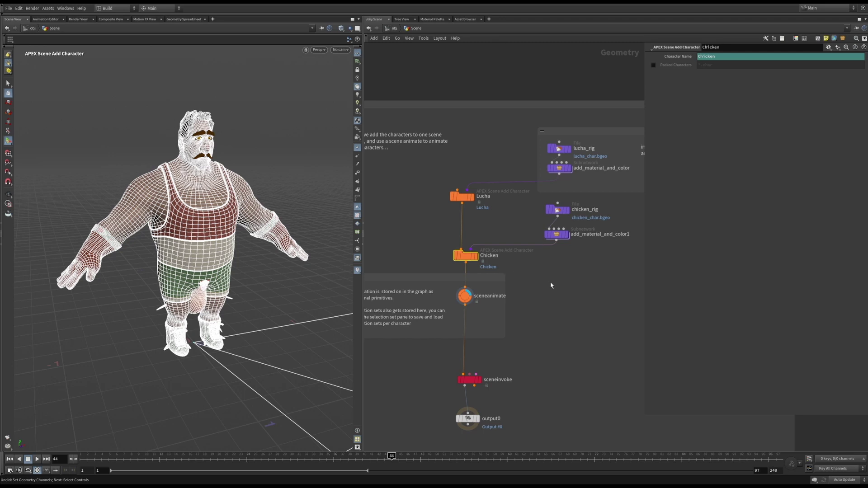
left_click(463, 296)
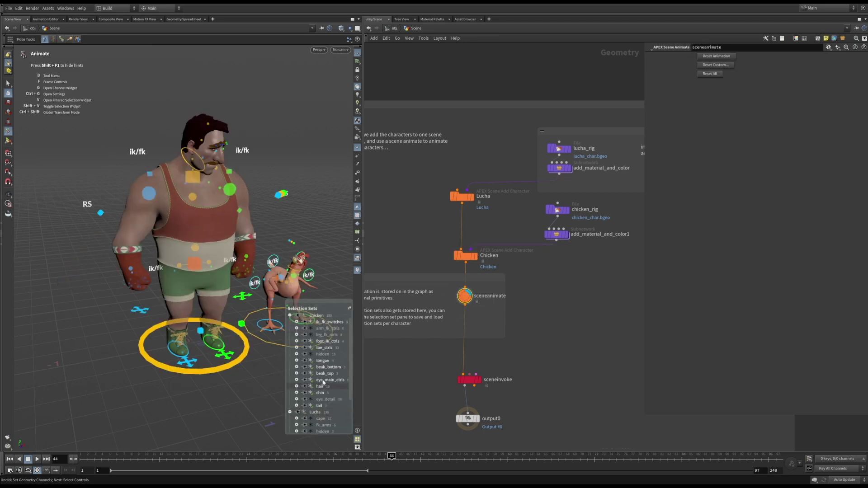
mouse_move(312, 212)
left_mouse_down("alt")
mouse_move(330, 215)
mouse_move(315, 216)
left_mouse_up("alt")
middle_click_drag(315, 215, 266, 213)
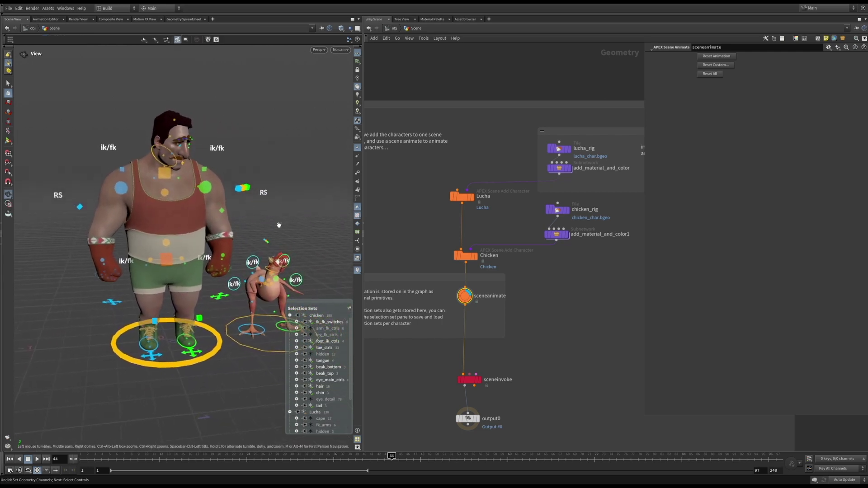
left_click_drag(285, 210, 296, 212, "alt")
middle_click_drag(296, 213, 288, 198)
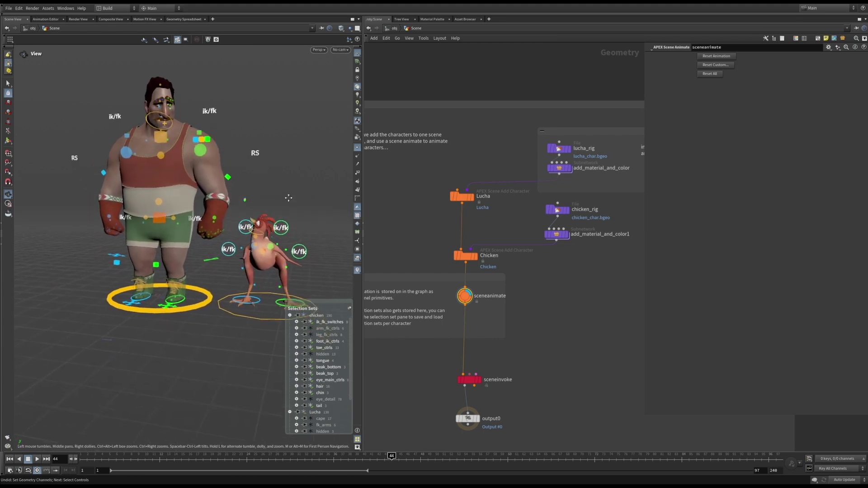
left_click_drag(263, 203, 296, 207, "alt")
middle_click_drag(287, 204, 306, 227, "alt")
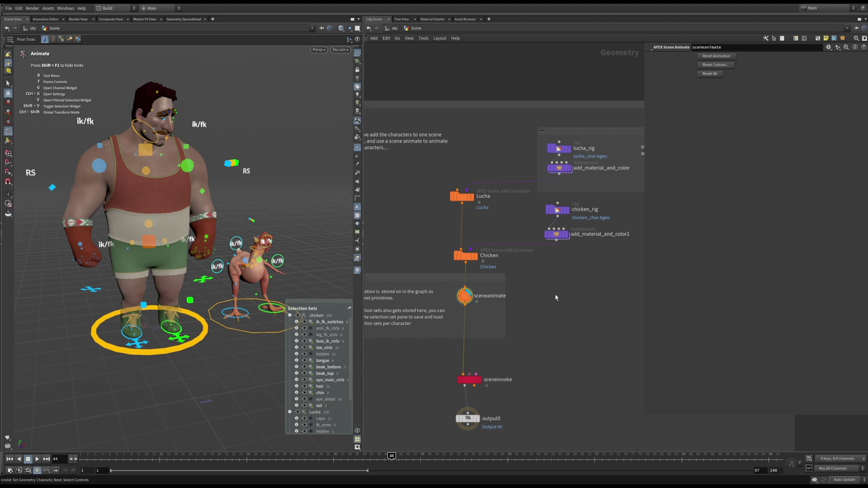
Return to the object level, open the Chicken_rig network, and look over its sections, selecting the node in Capture Geo
key("u")
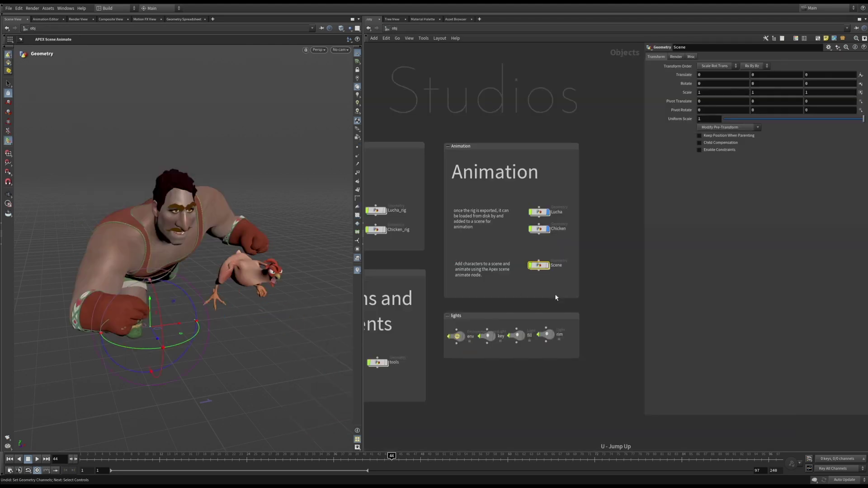
double_click(442, 238)
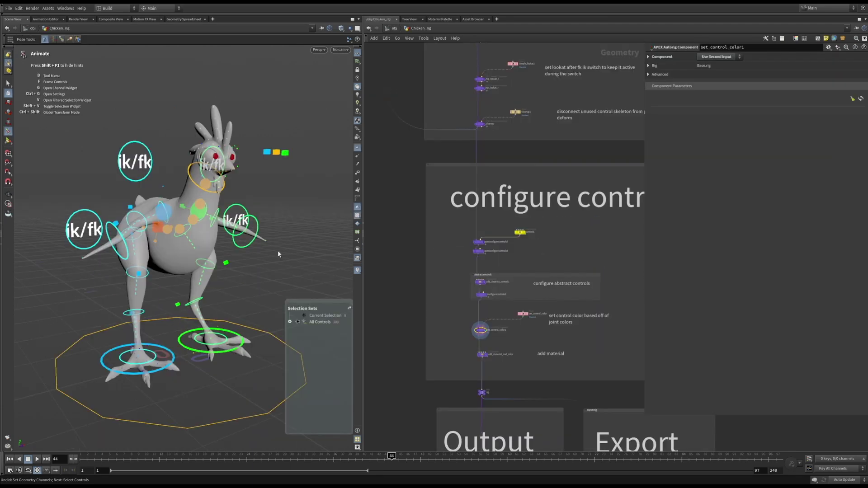
scroll(549, 260, "down", 8)
scroll(524, 174, "up", 5)
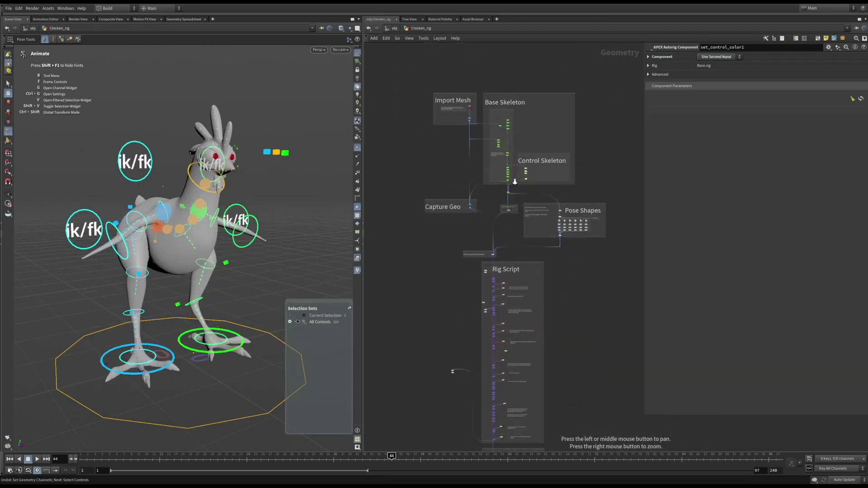
left_click(452, 221)
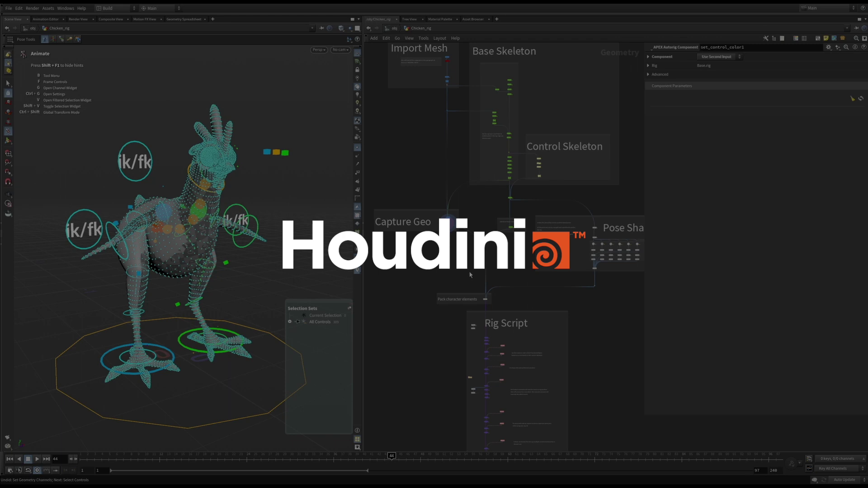